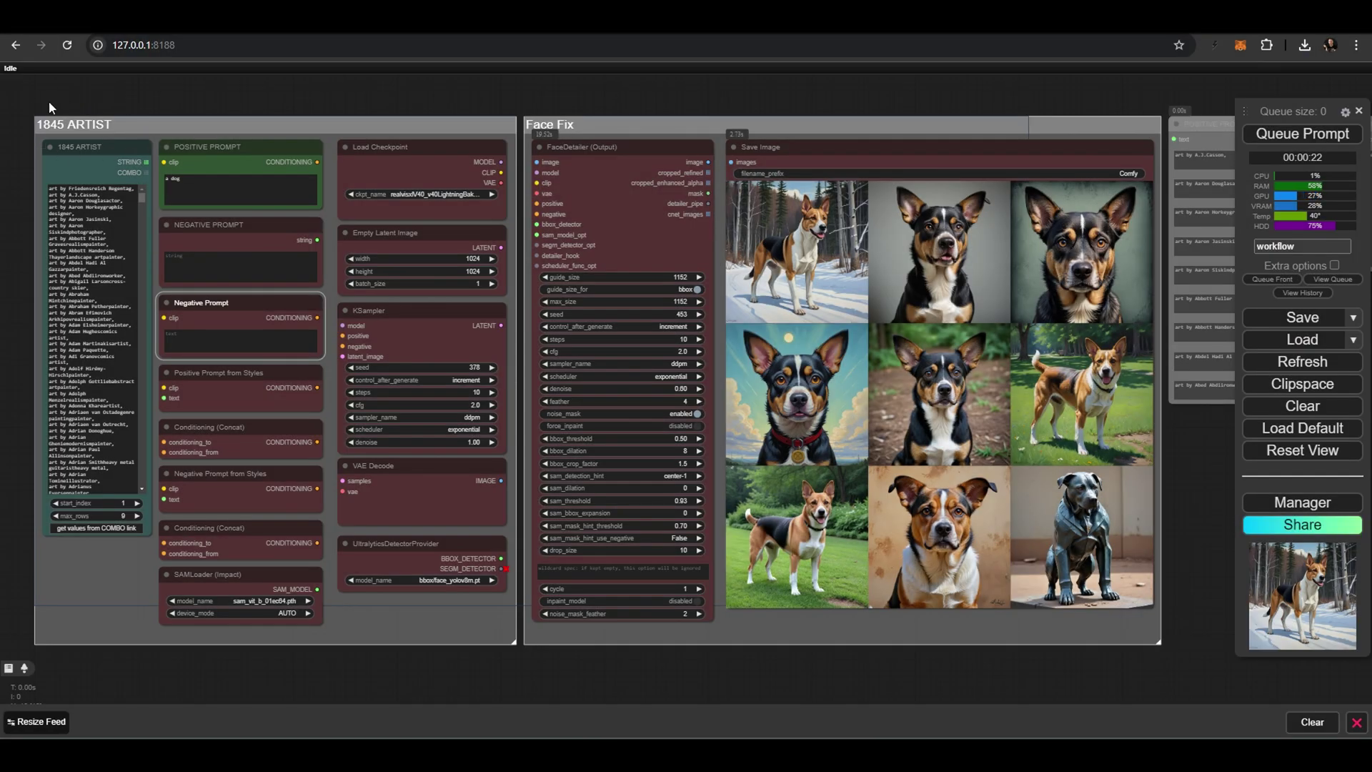
- Look through the artist list in the 1845 ARTIST node down to its start_index and max_rows settings
mouse_move(140, 196)
mouse_down()
mouse_move(144, 488)
mouse_move(140, 175)
mouse_up()
scroll(108, 519, up, 10)
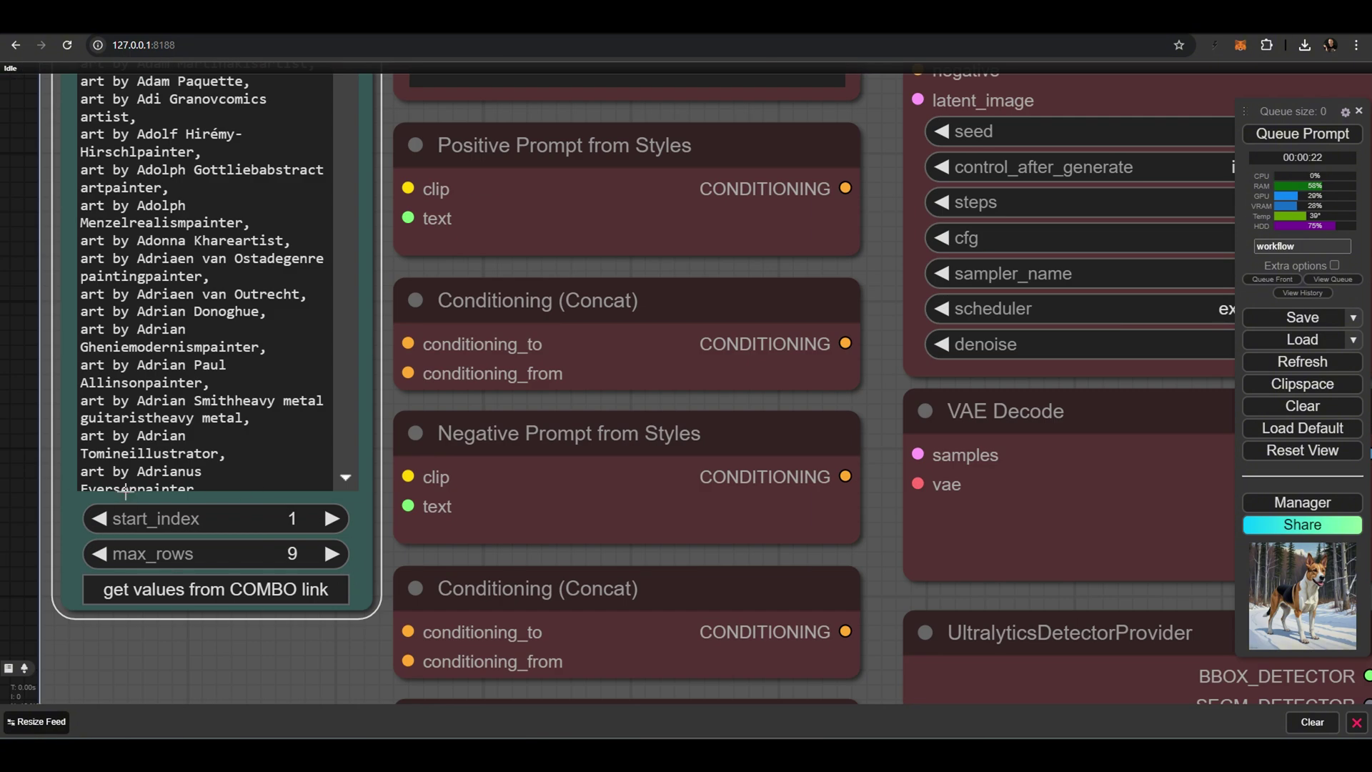
scroll(350, 411, down, 5)
scroll(389, 390, down, 12)
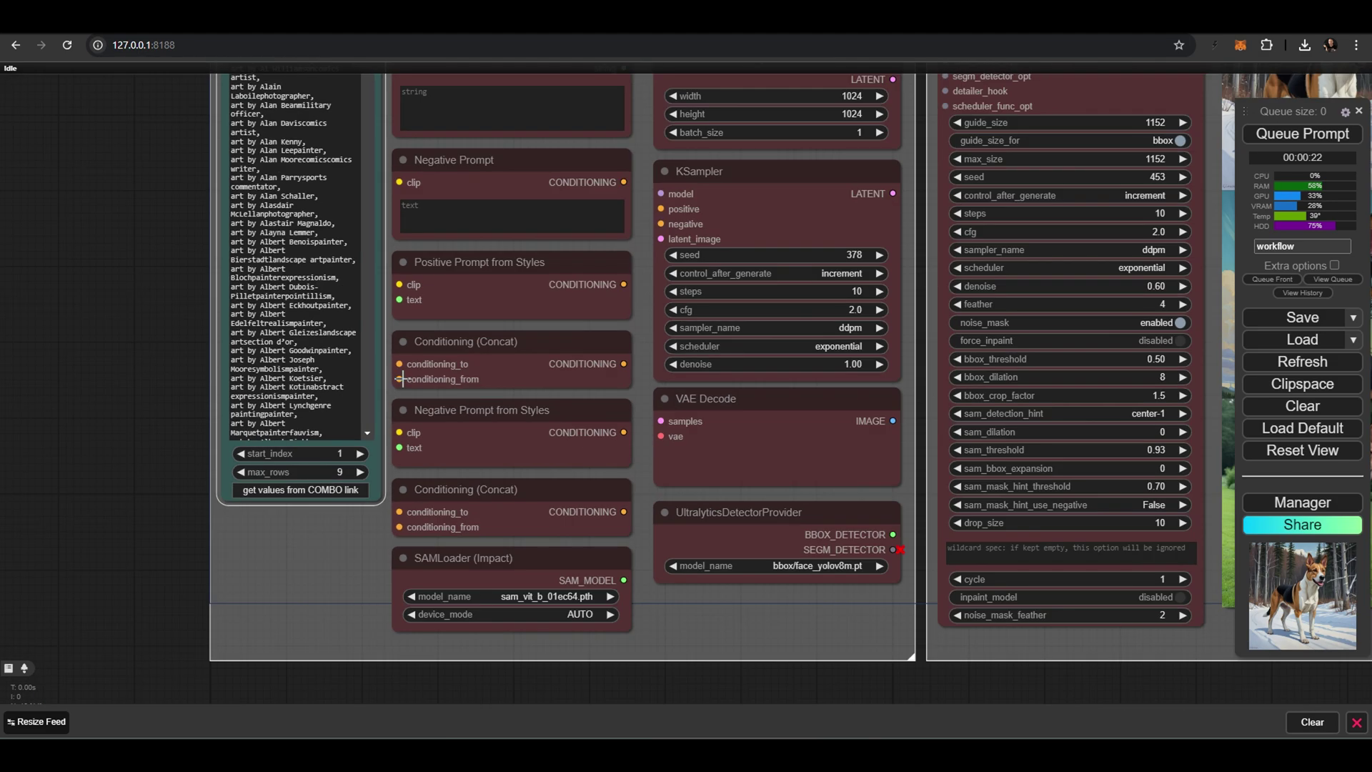
- Examine the positive prompt, checkpoint and sampler nodes, and the Face Fix group with its generated dog images
drag(206, 282, 127, 472)
scroll(337, 323, up, 10)
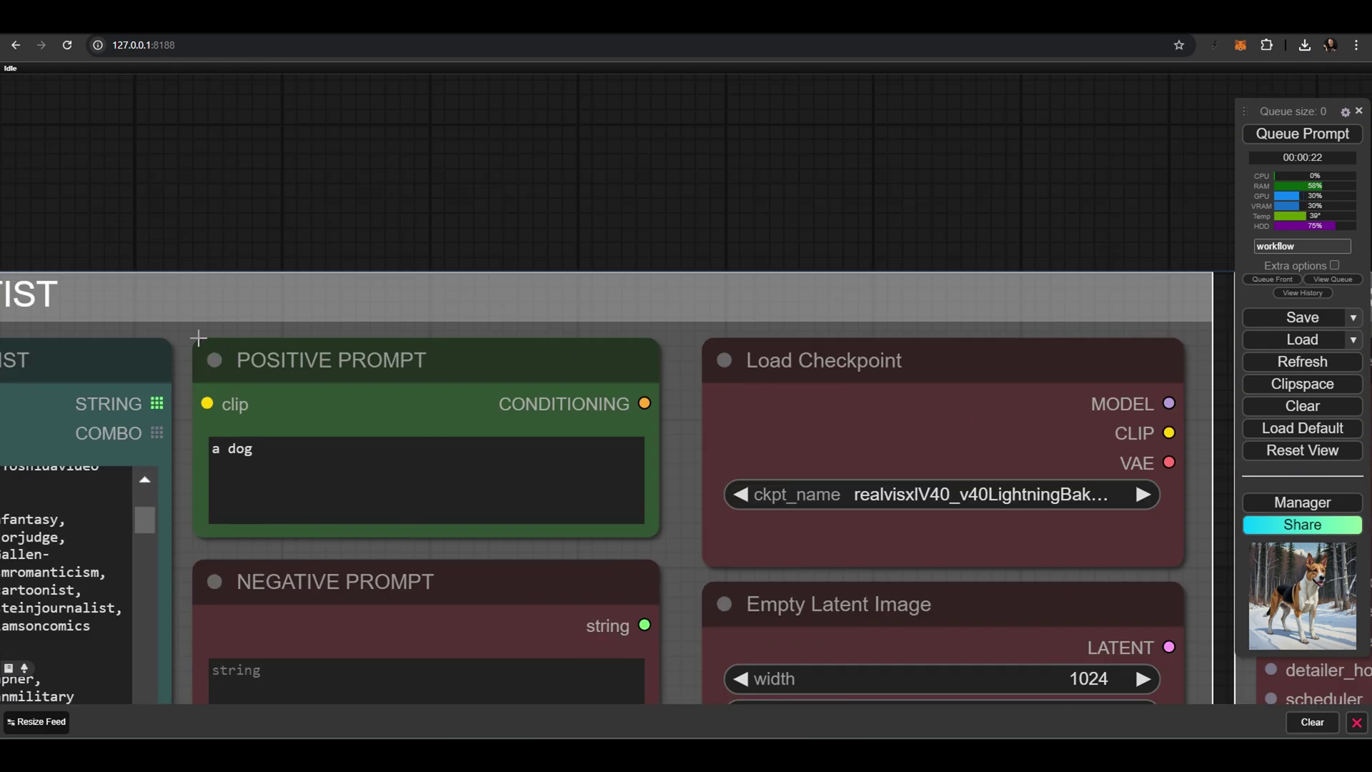
scroll(329, 356, down, 10)
drag(784, 241, 744, 234)
scroll(848, 178, up, 10)
drag(848, 183, 631, 95)
scroll(631, 95, down, 4)
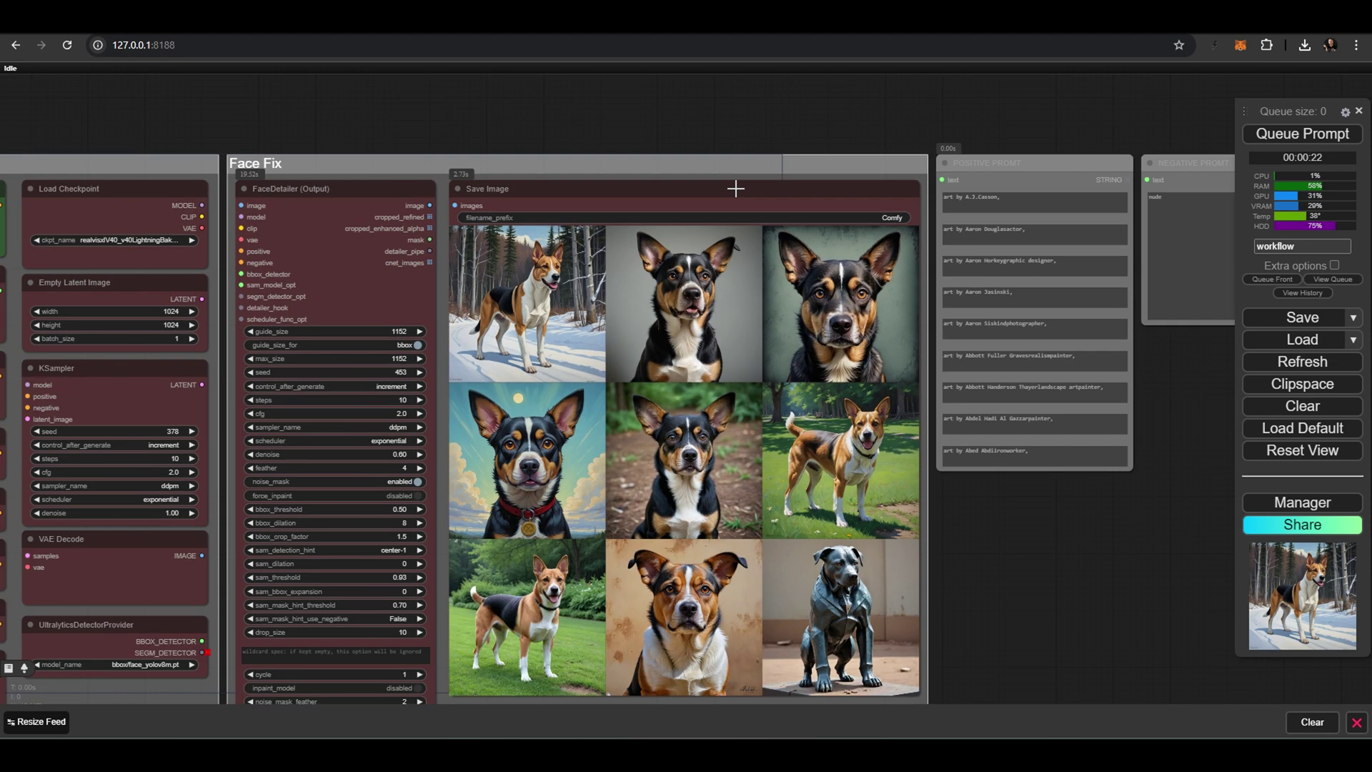
drag(928, 490, 937, 454)
scroll(885, 388, up, 4)
scroll(931, 426, down, 1)
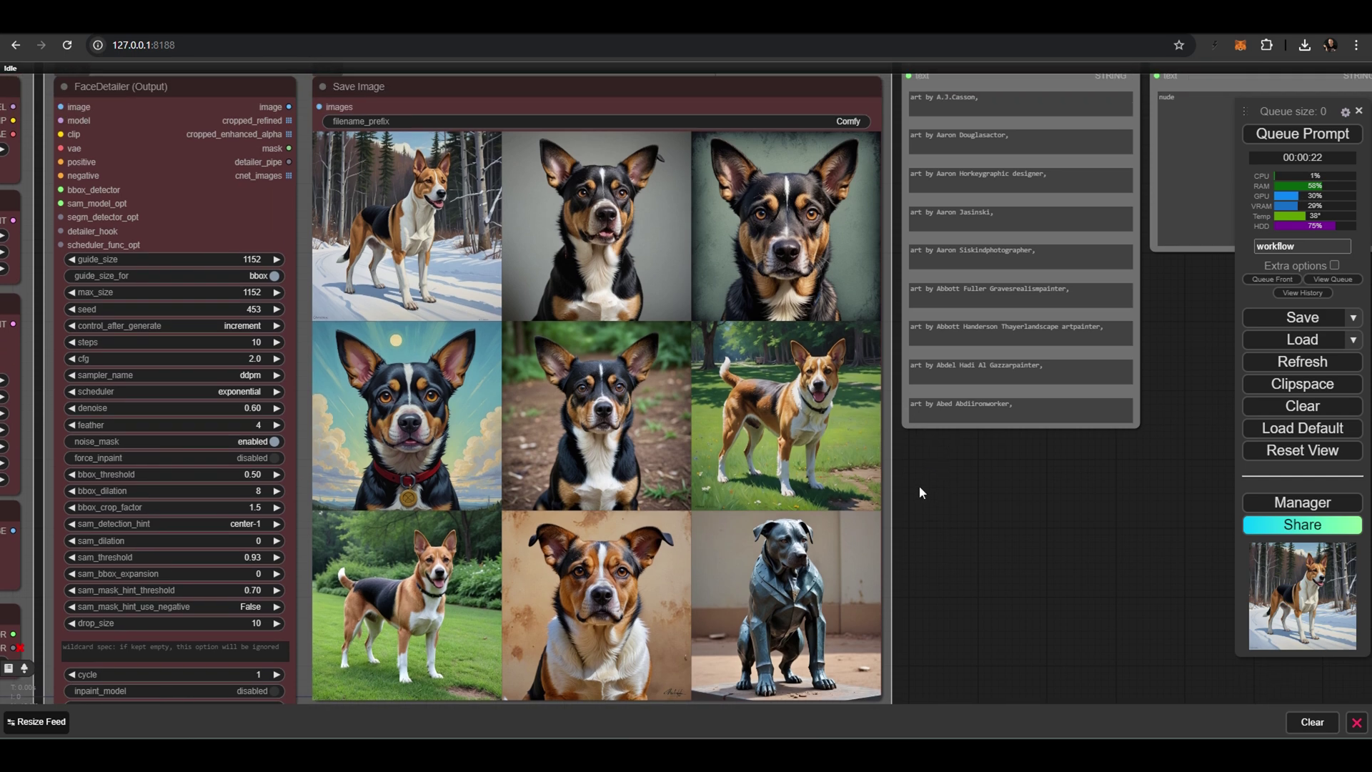
- View the nine dog images one by one in the Save Image node and examine the matching artist prompts beside it
click(417, 223)
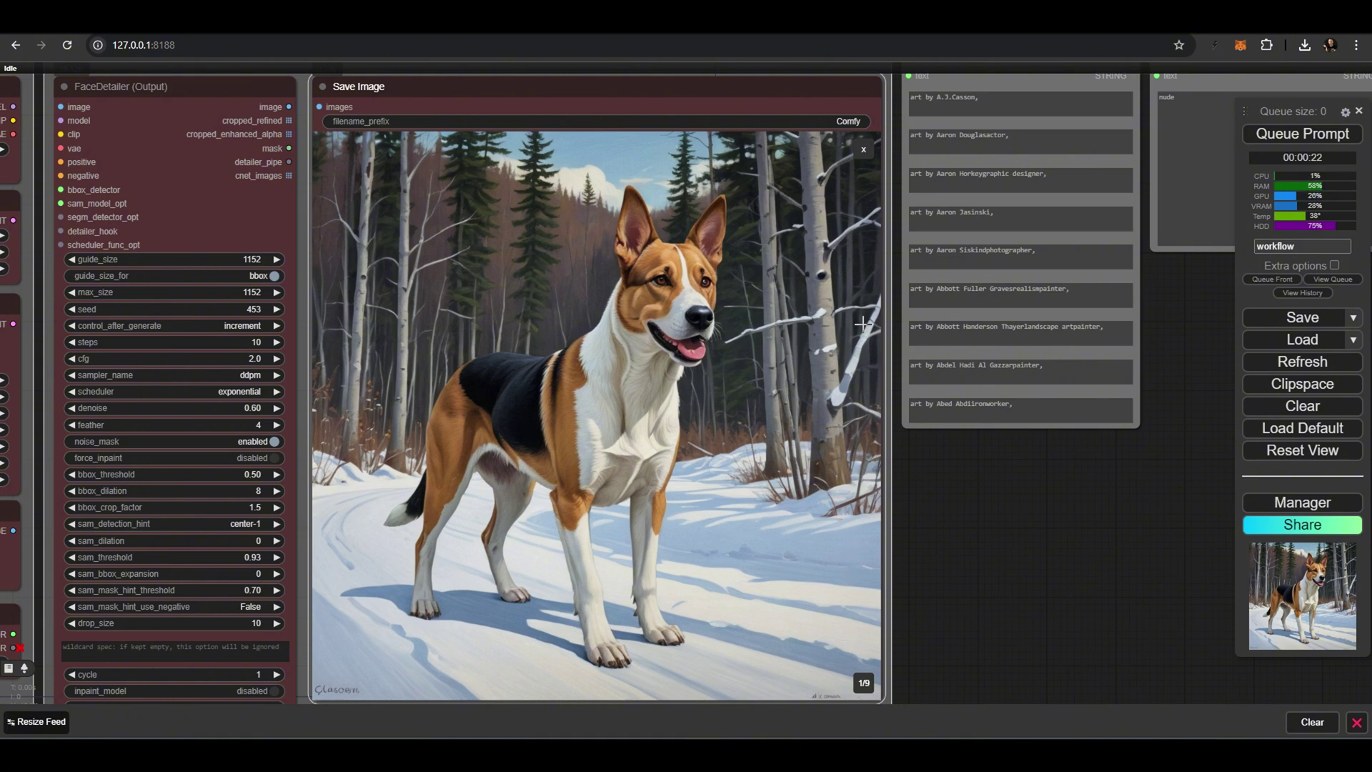
key(Right)
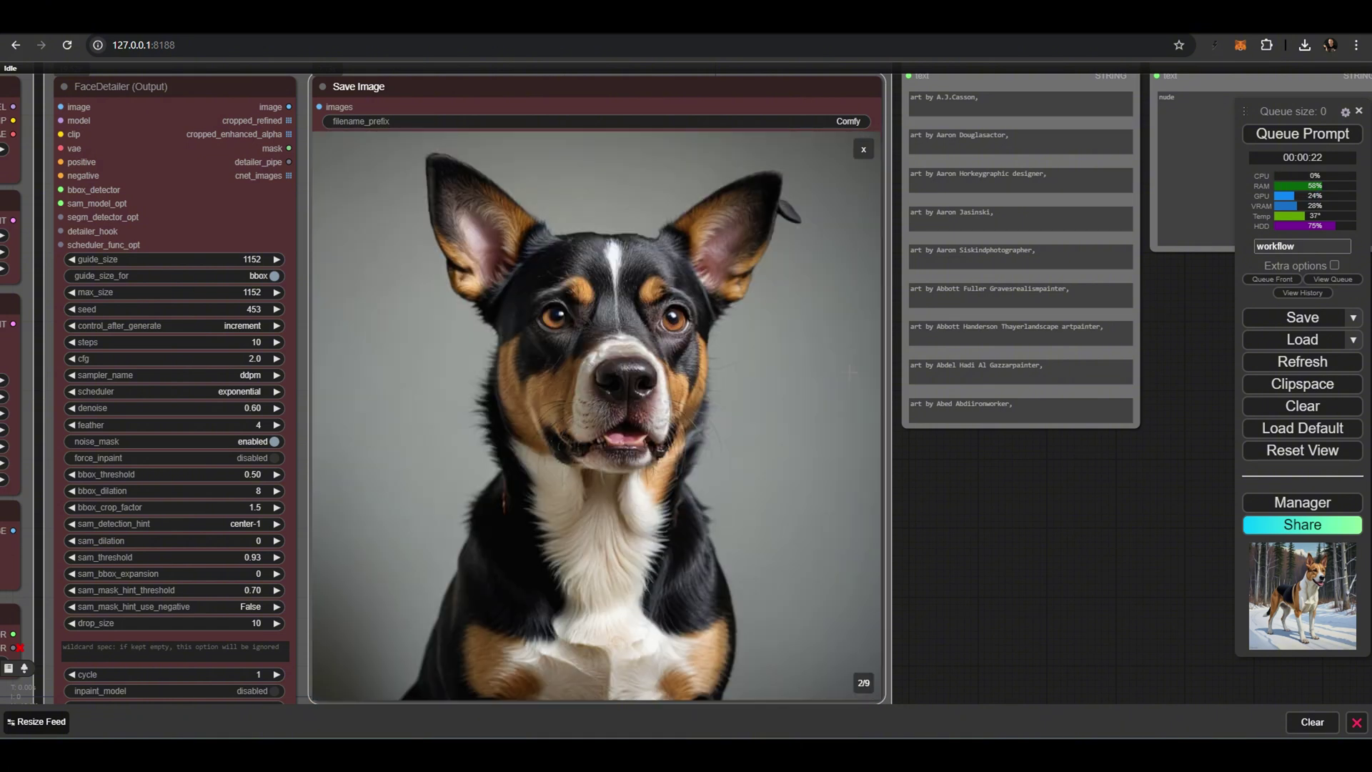
key(Right)
key(Right)
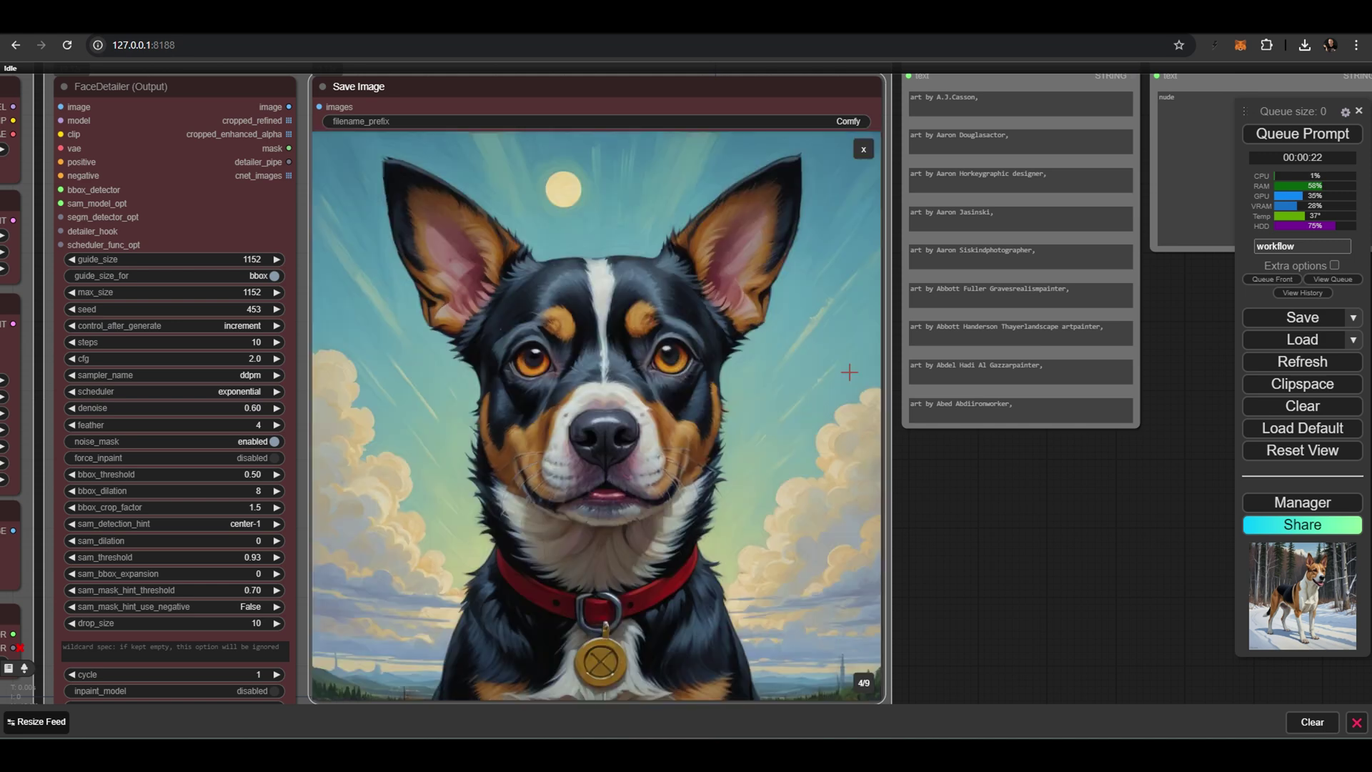
key(Right)
key(Right)
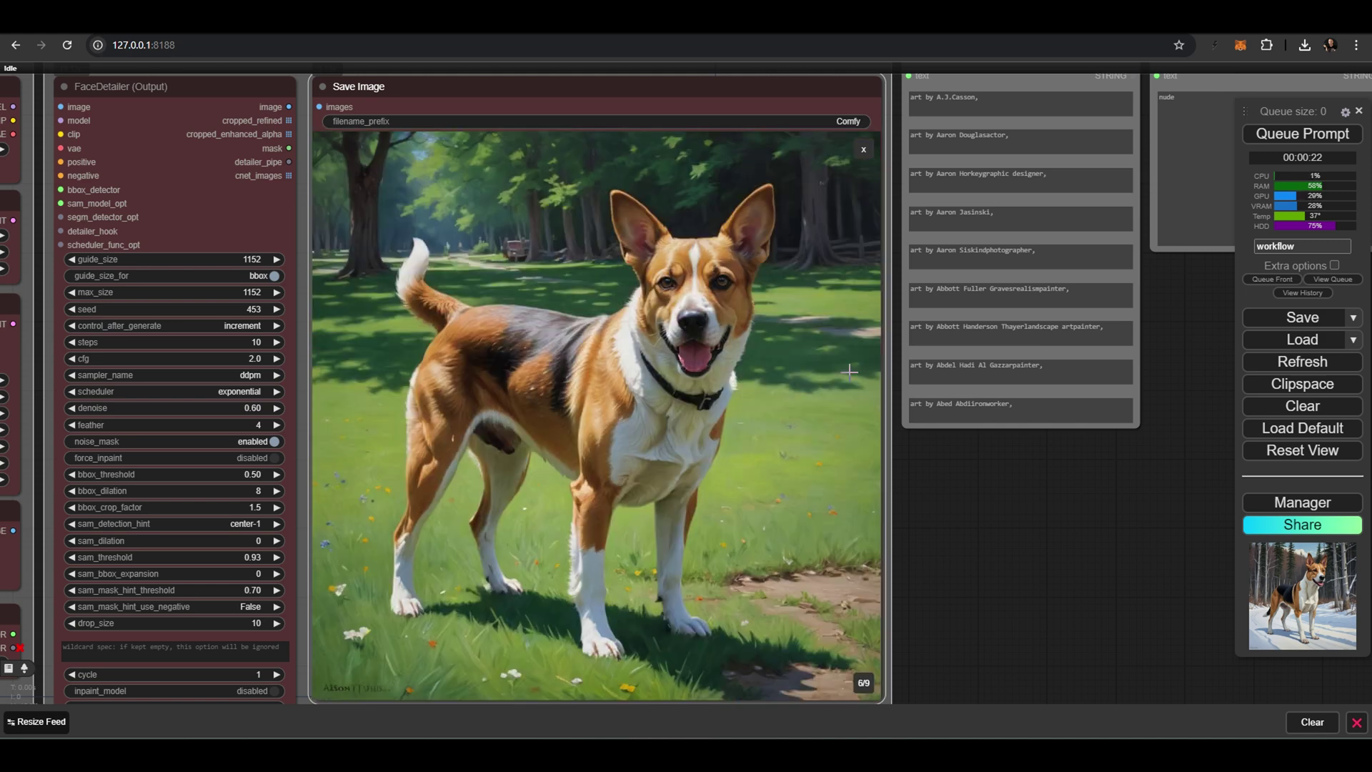
key(Right)
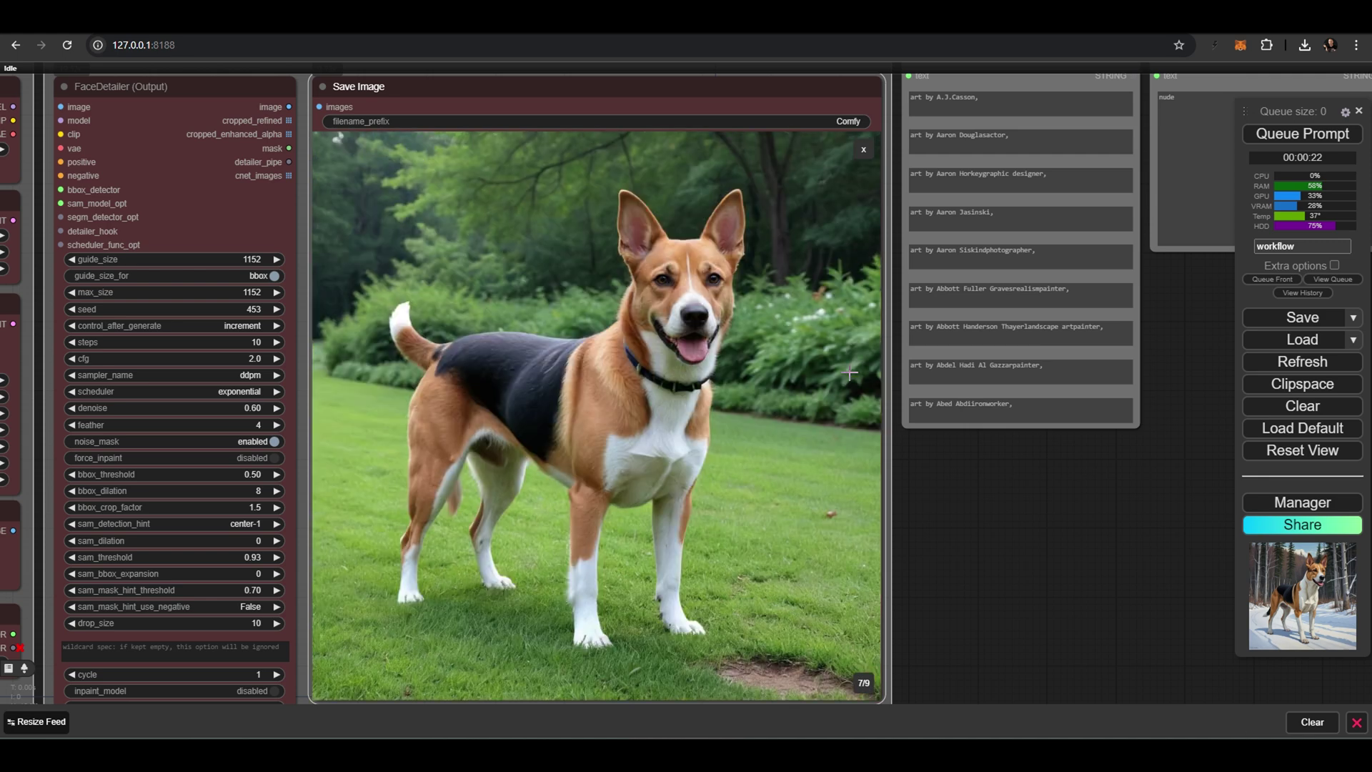
key(Right)
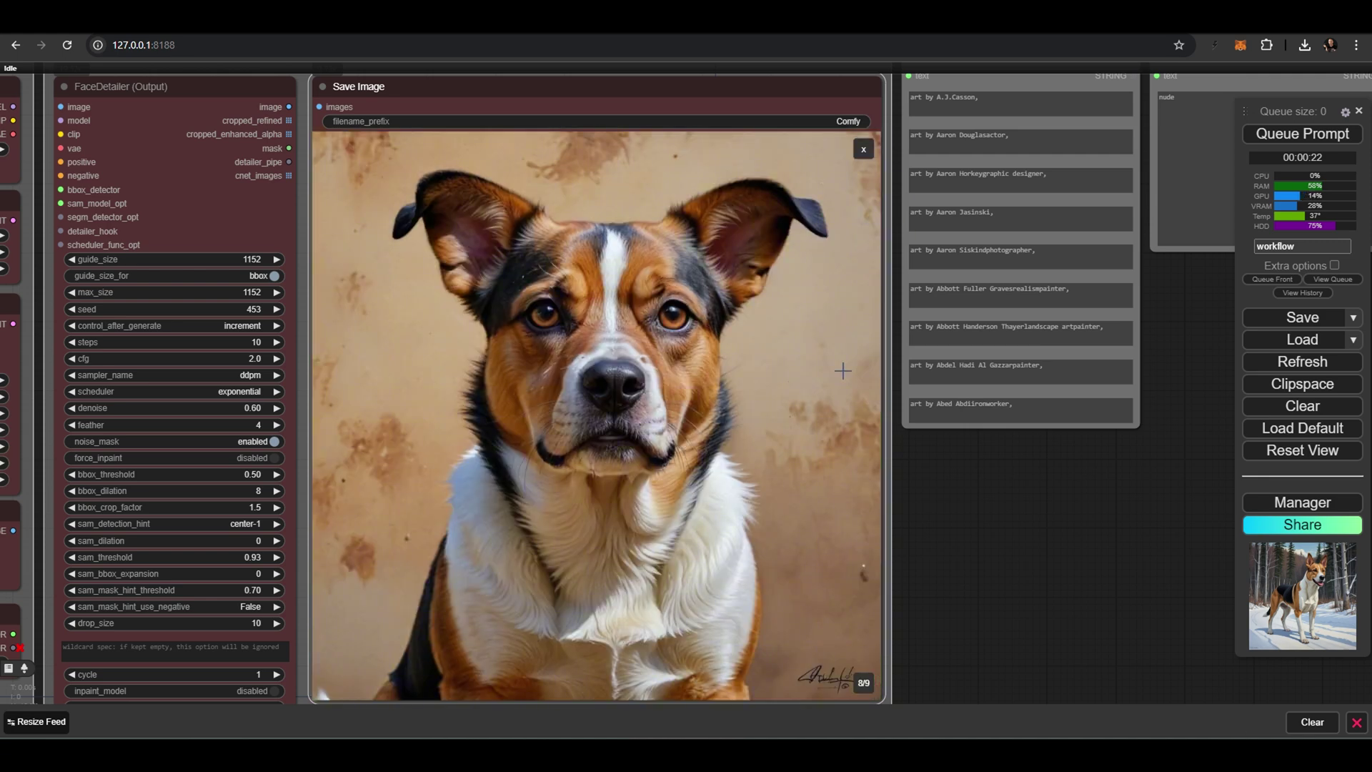
key(Right)
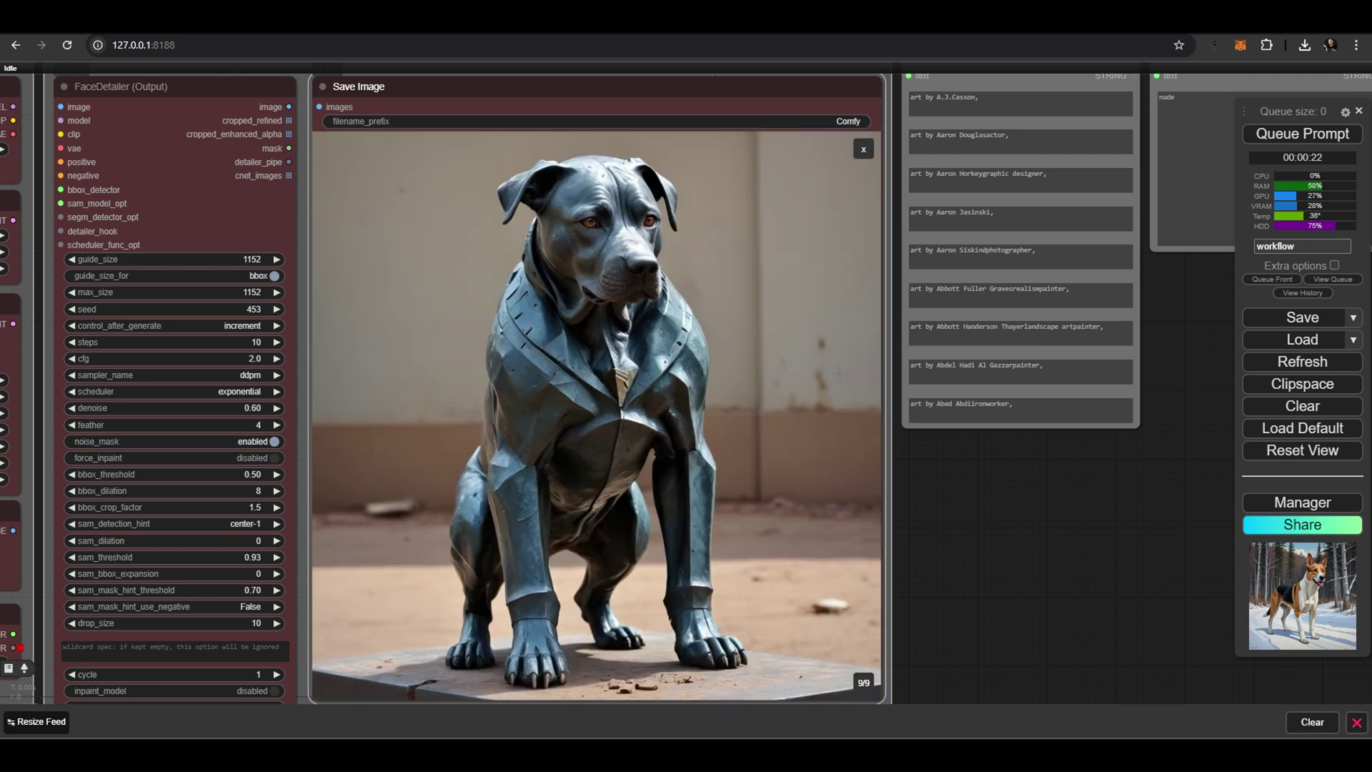
drag(1026, 468, 635, 632)
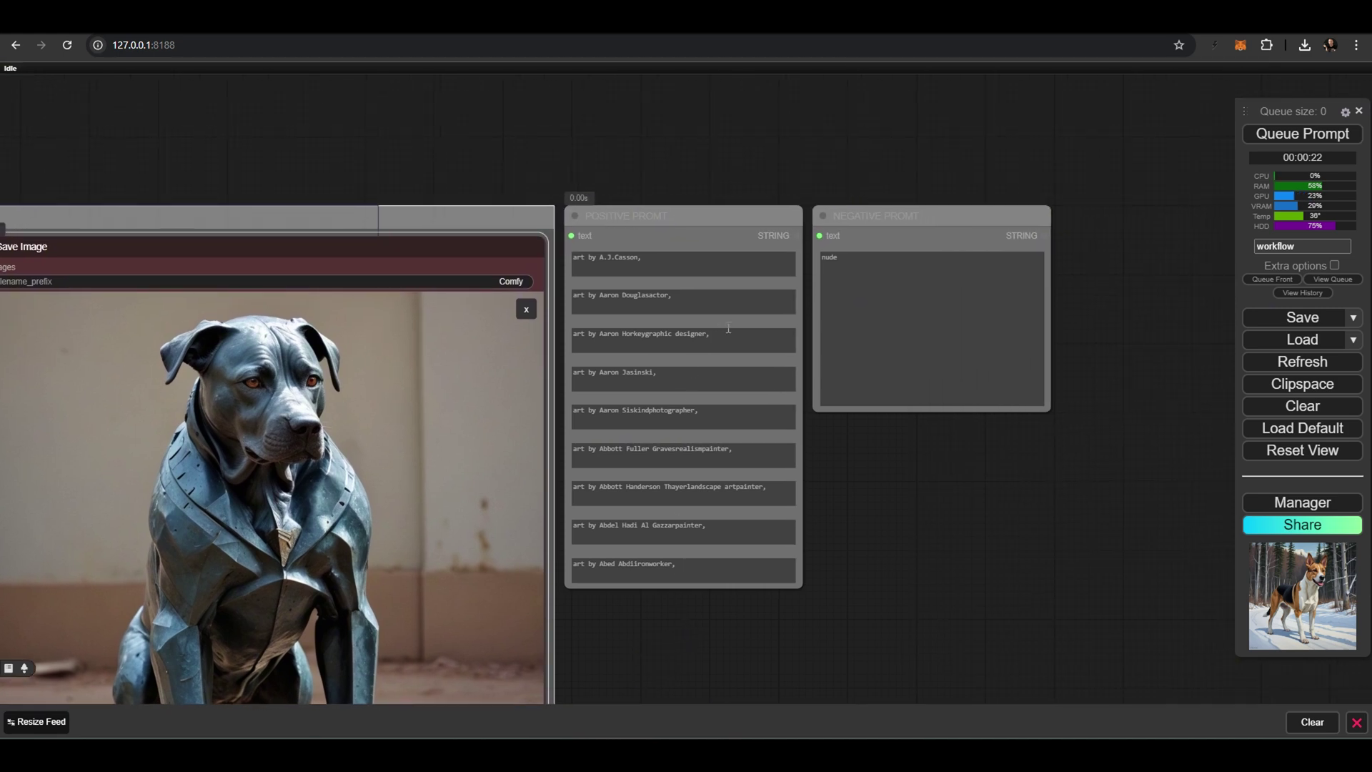
scroll(780, 287, up, 4)
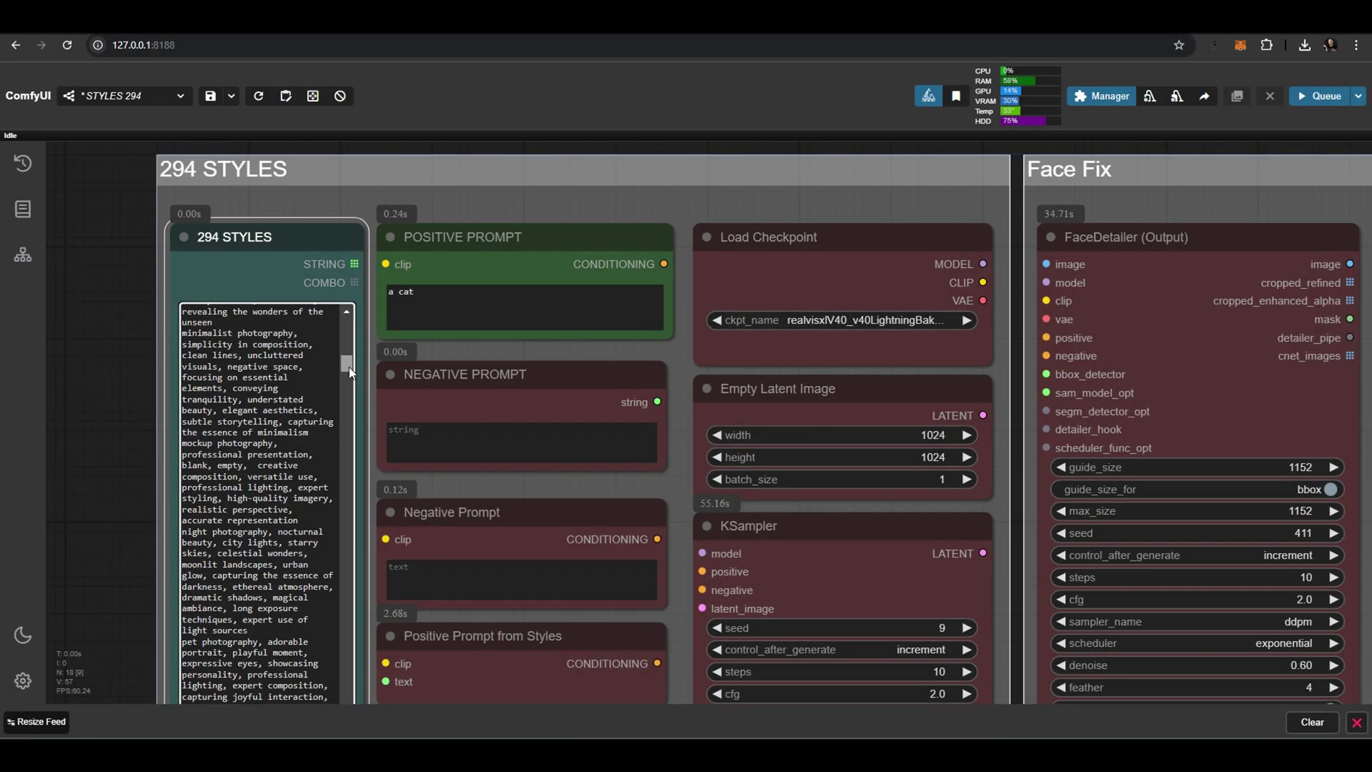
- Set the 294 STYLES node's start_index to 1 and max_rows to 294
drag(346, 358, 347, 629)
scroll(113, 446, down, 5)
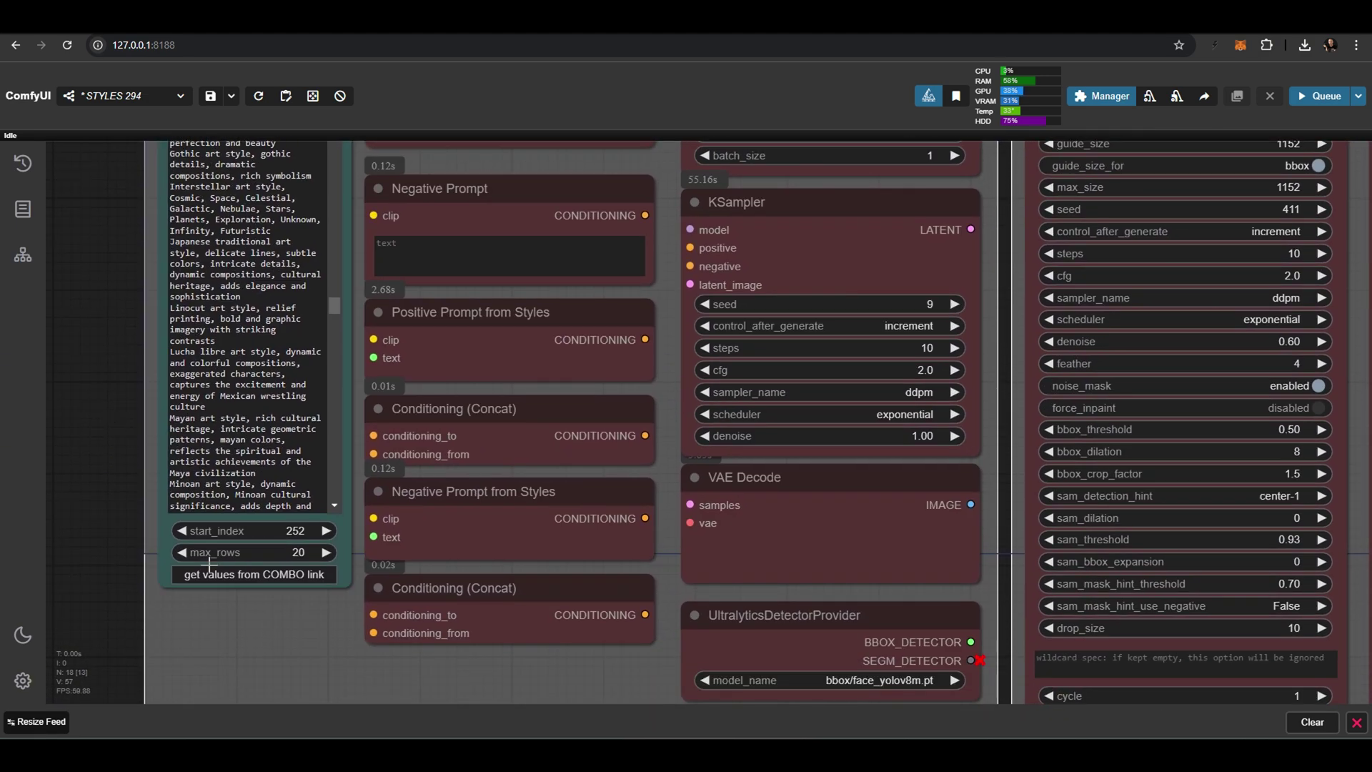
click(296, 537)
text(1)
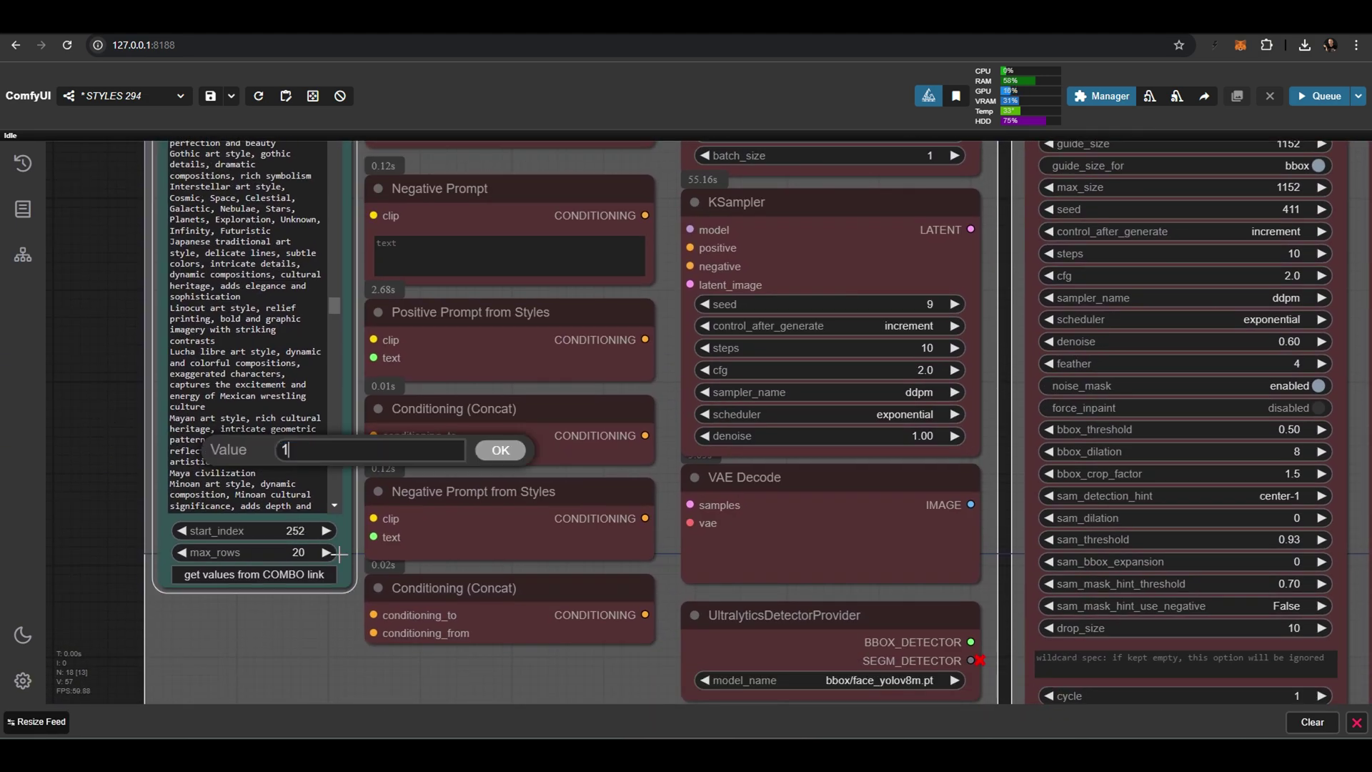
key(Return)
click(298, 553)
text(29)
key(Return)
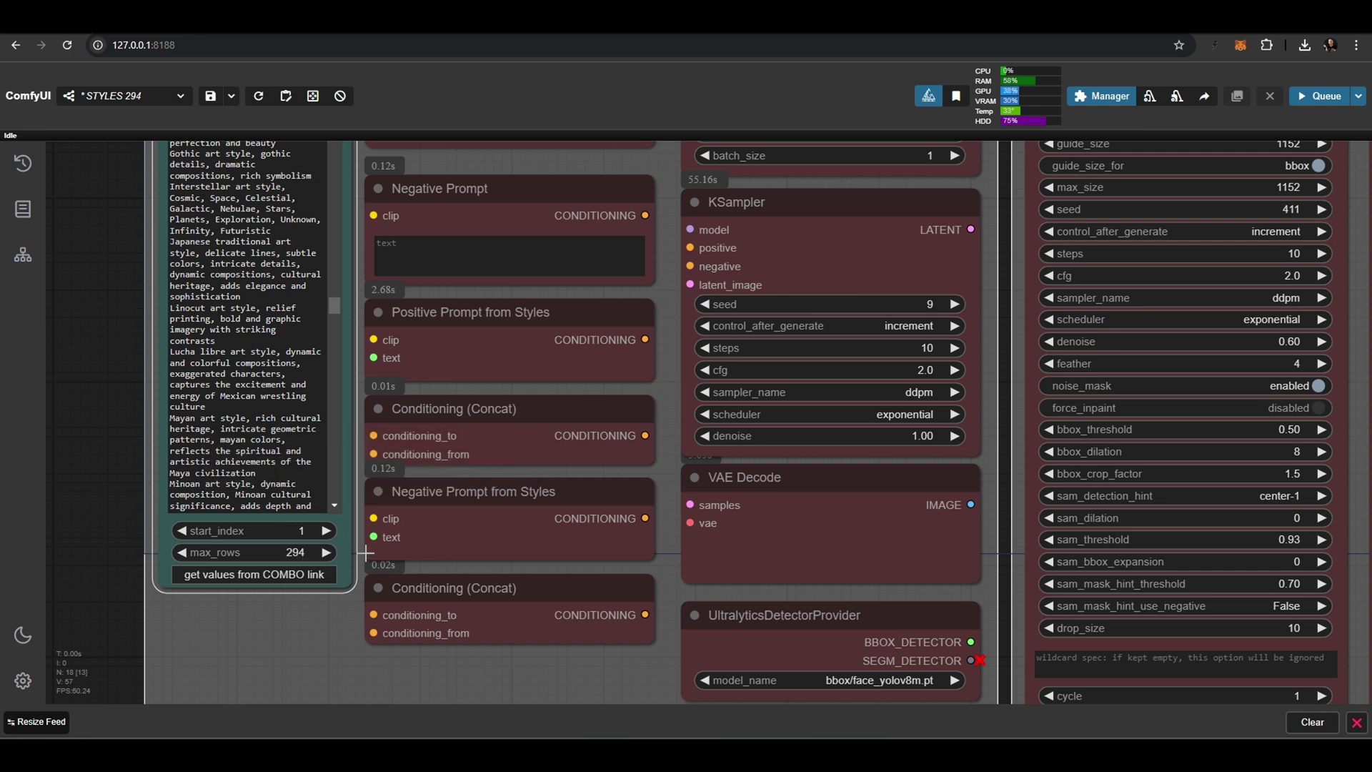
- Examine the positive prompt of the styles workflow and the grid of generated images in the Face Fix group
scroll(143, 297, up, 5)
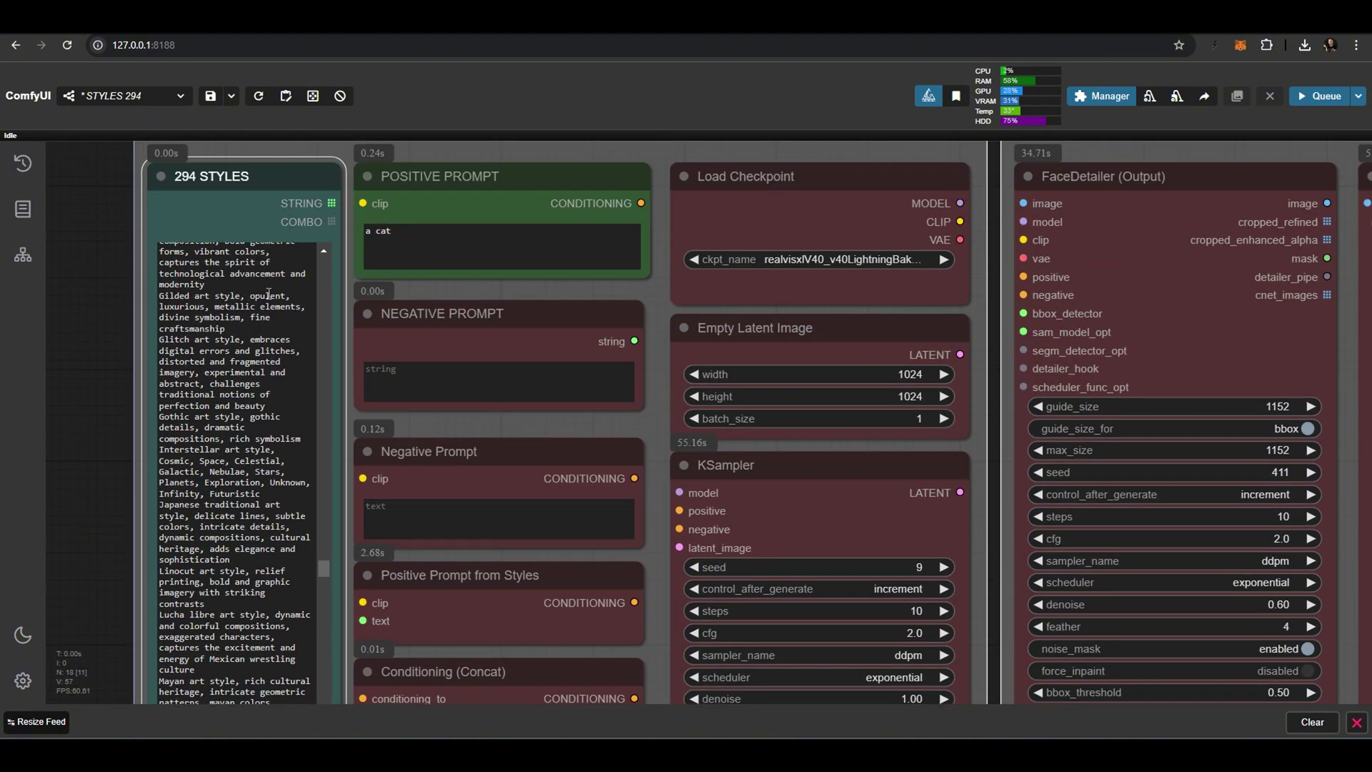
scroll(400, 199, up, 4)
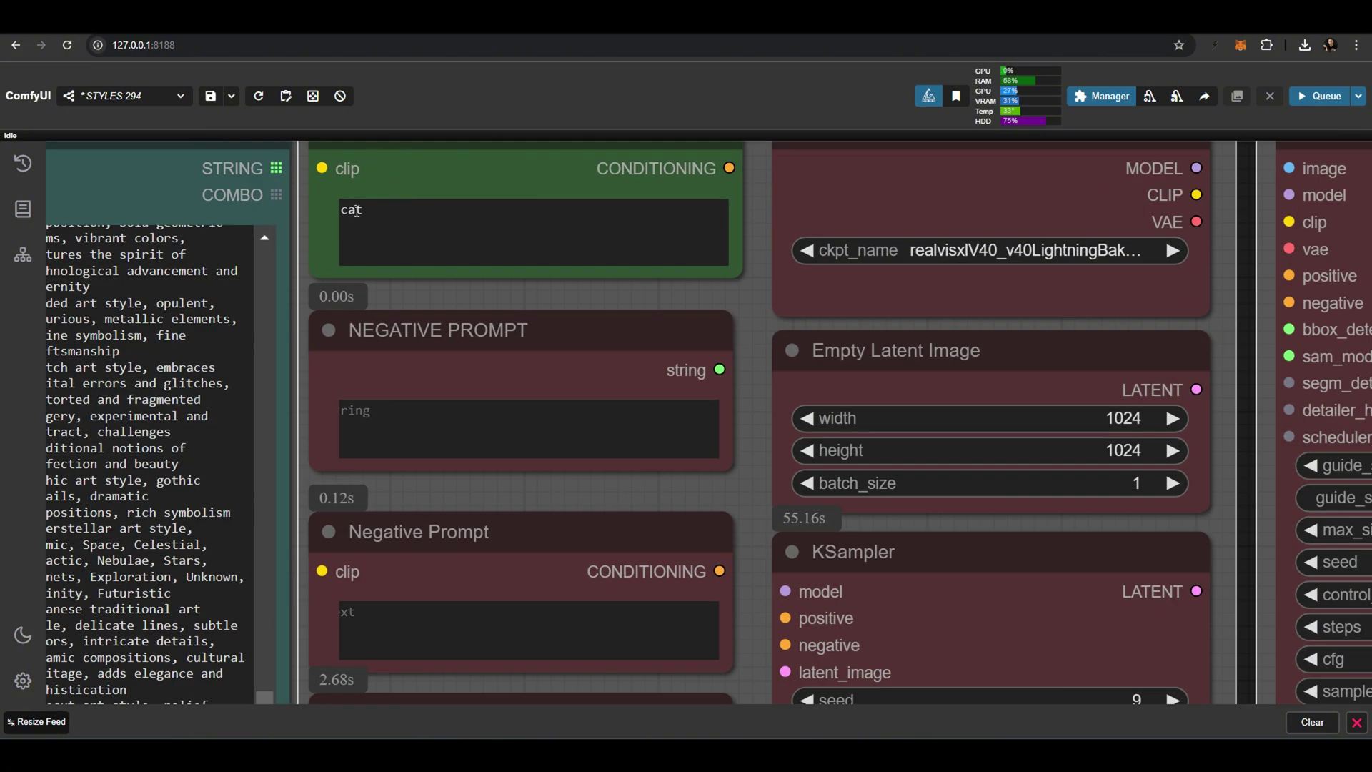
scroll(744, 299, down, 3)
scroll(764, 314, down, 3)
scroll(894, 192, right, 10)
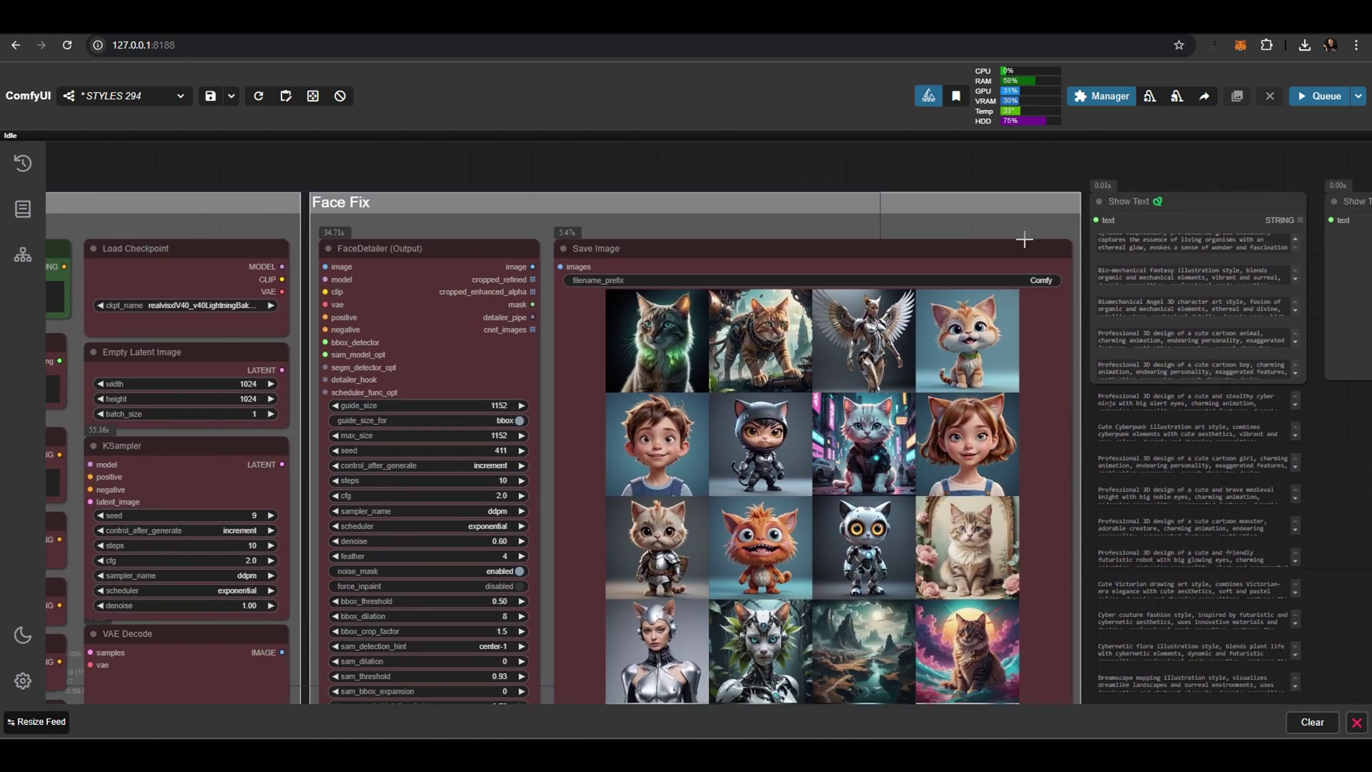
drag(1010, 210, 975, 130)
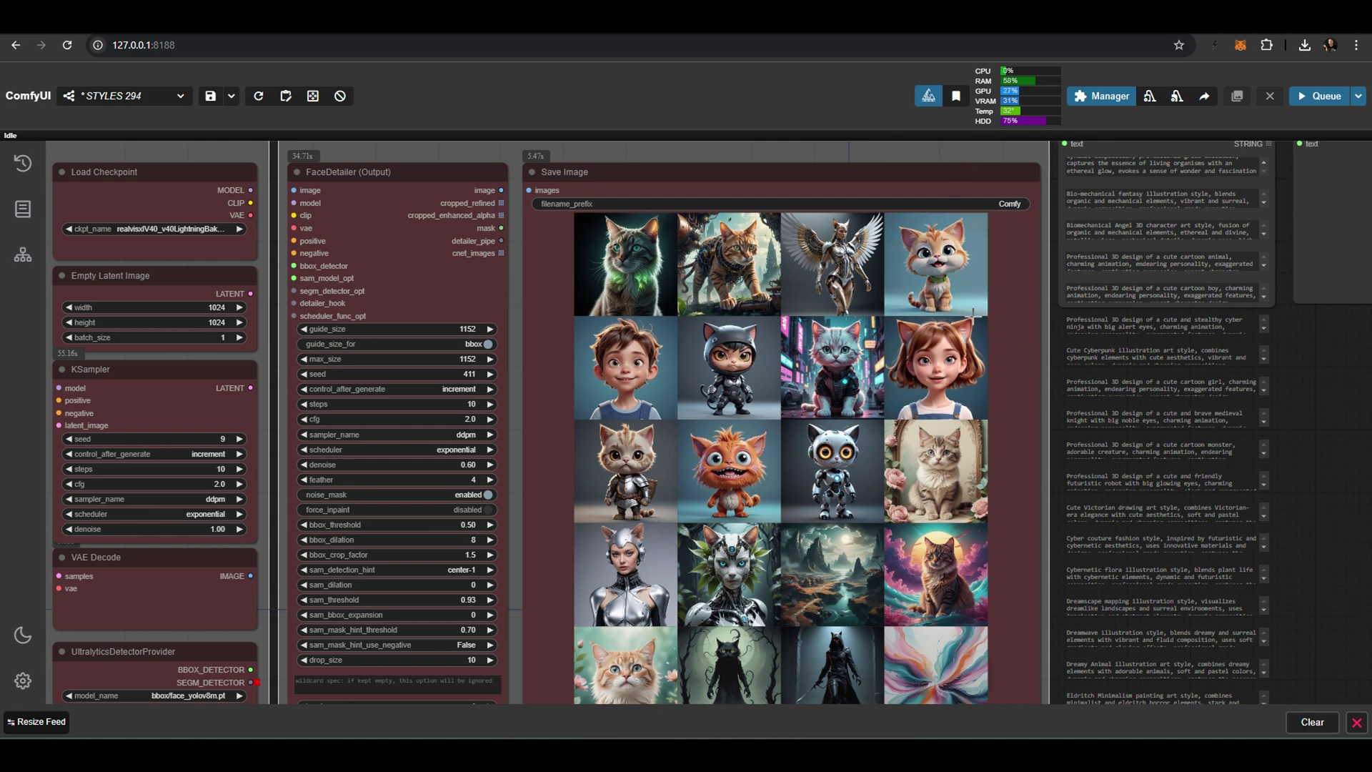
- View the generated cat images one by one at full size in the Save Image node, starting with the first
click(627, 268)
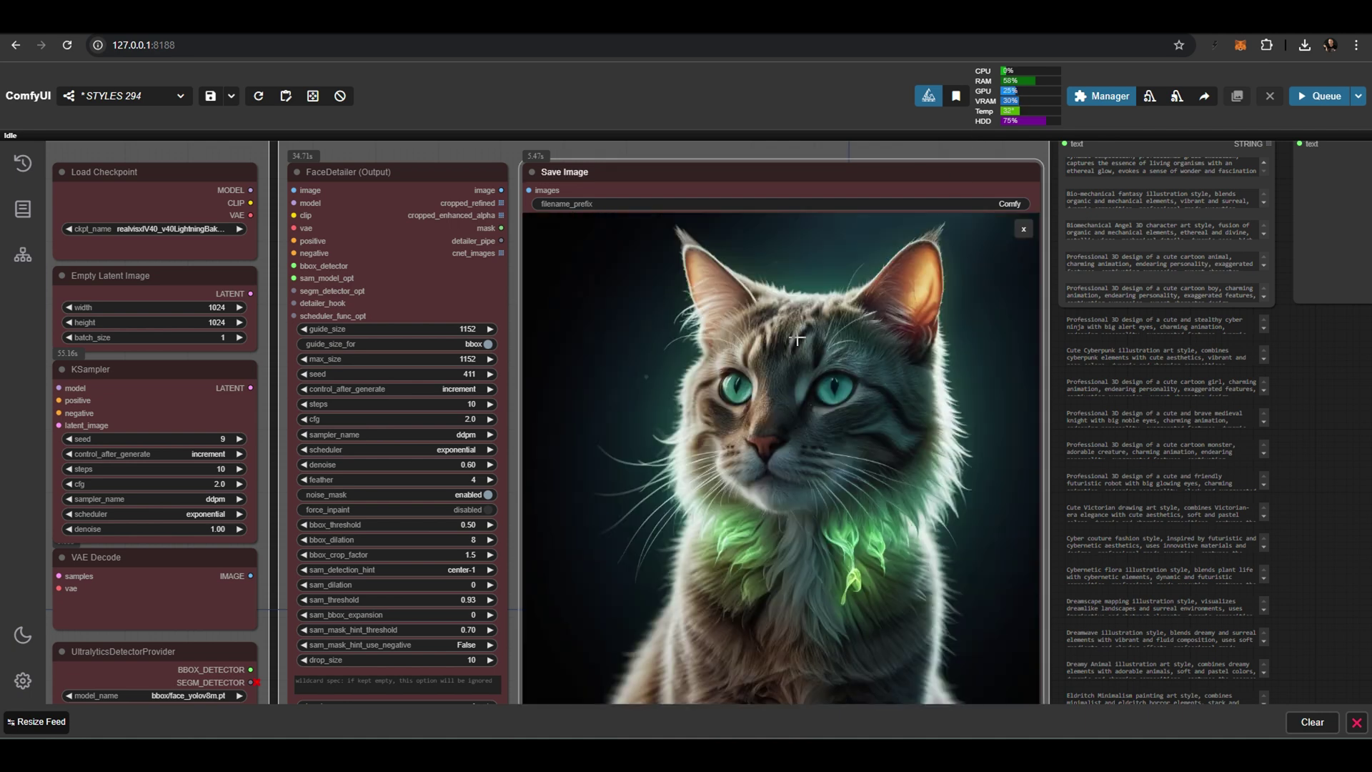
scroll(1058, 371, down, 2)
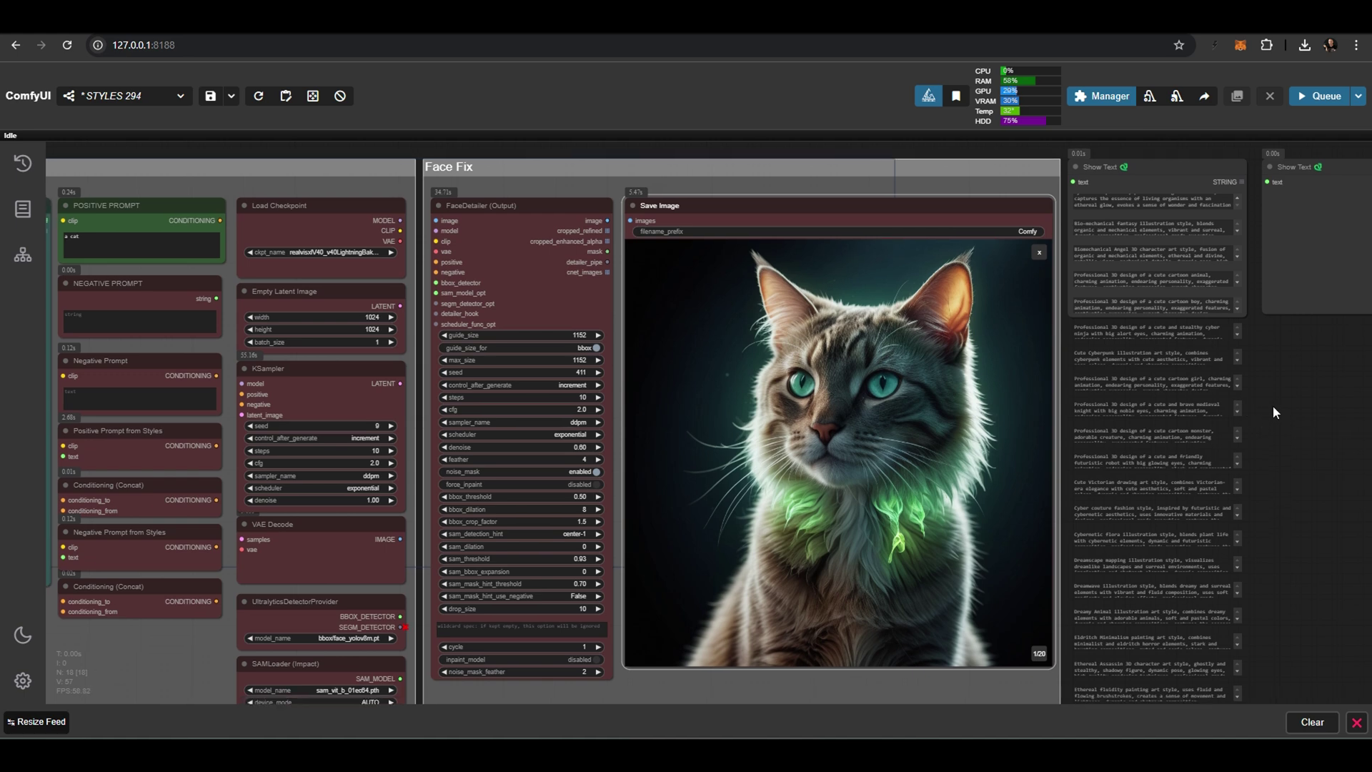
drag(1218, 425, 1188, 367)
scroll(1148, 324, up, 1)
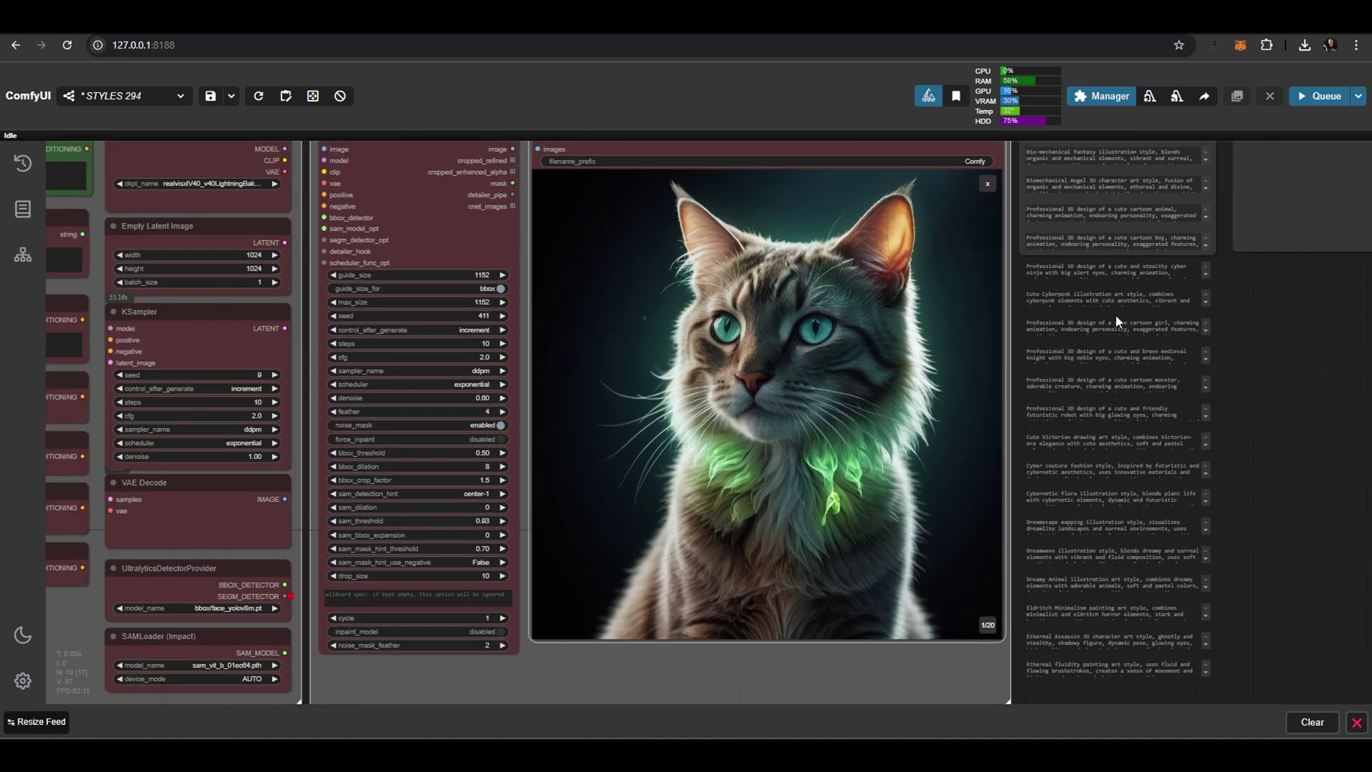
key(Right)
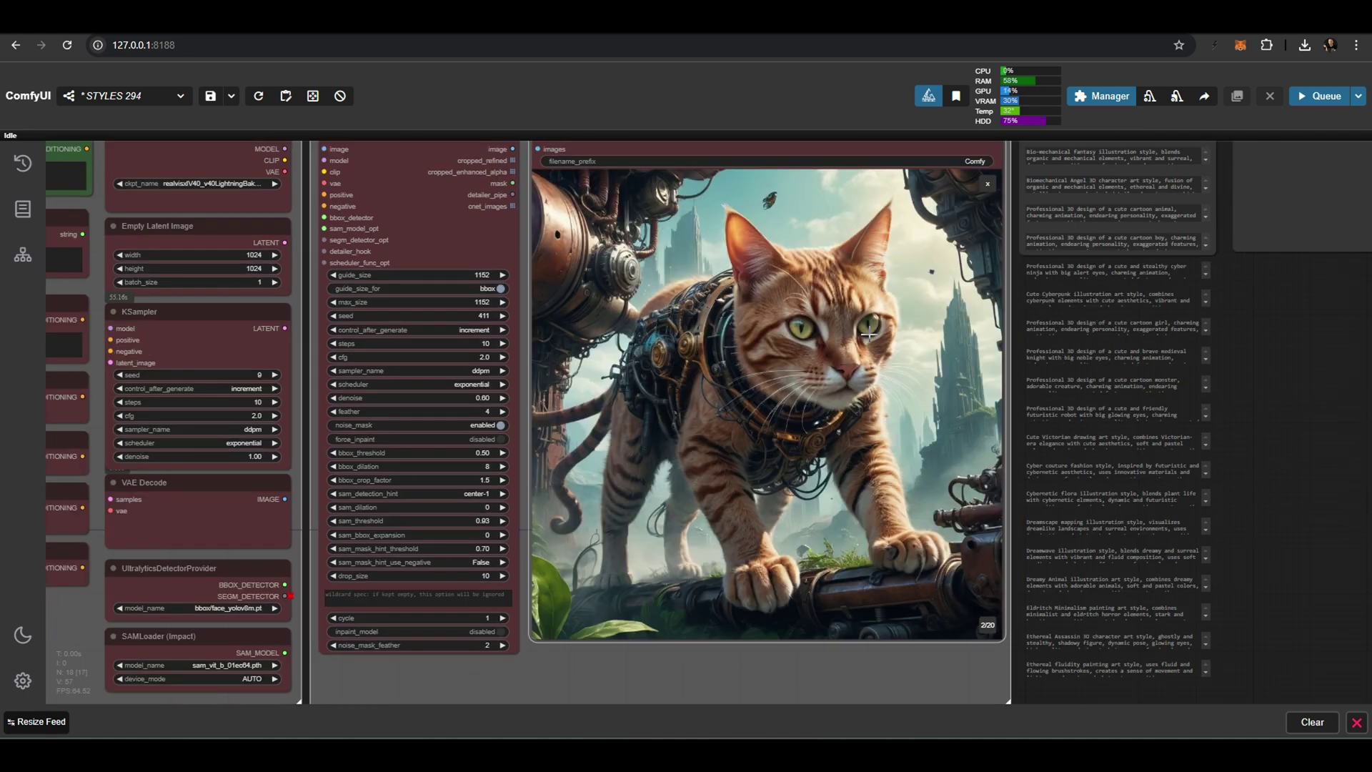
key(Right)
key(Right)
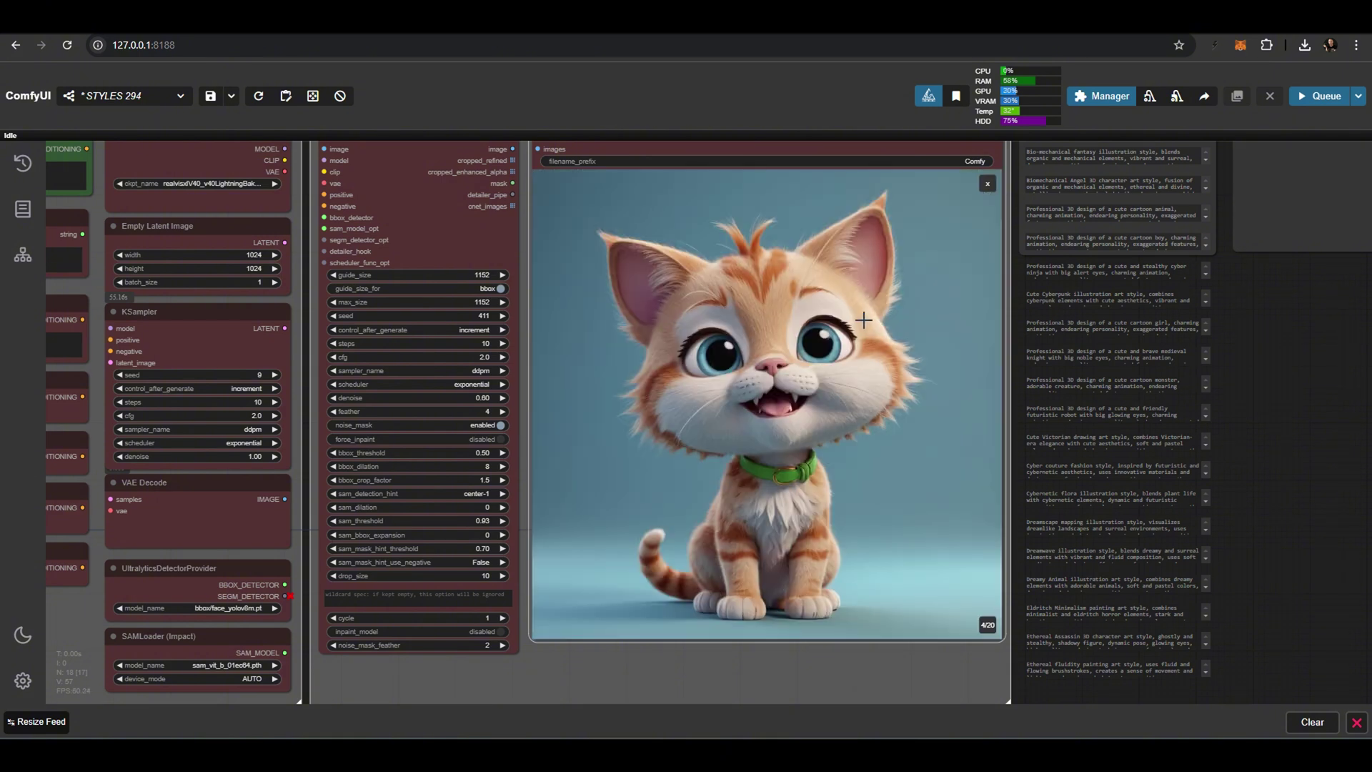
key(Right)
key(Right)
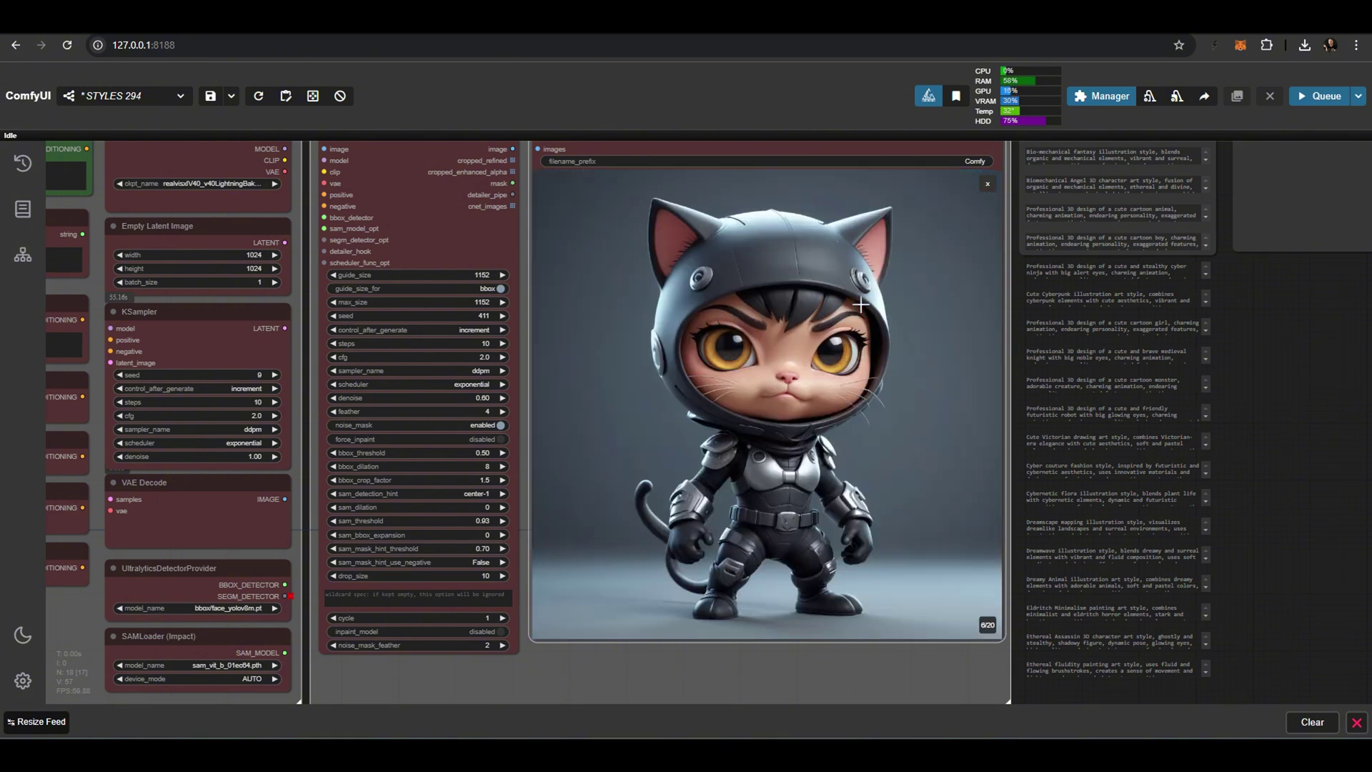
key(Right)
key(Right)
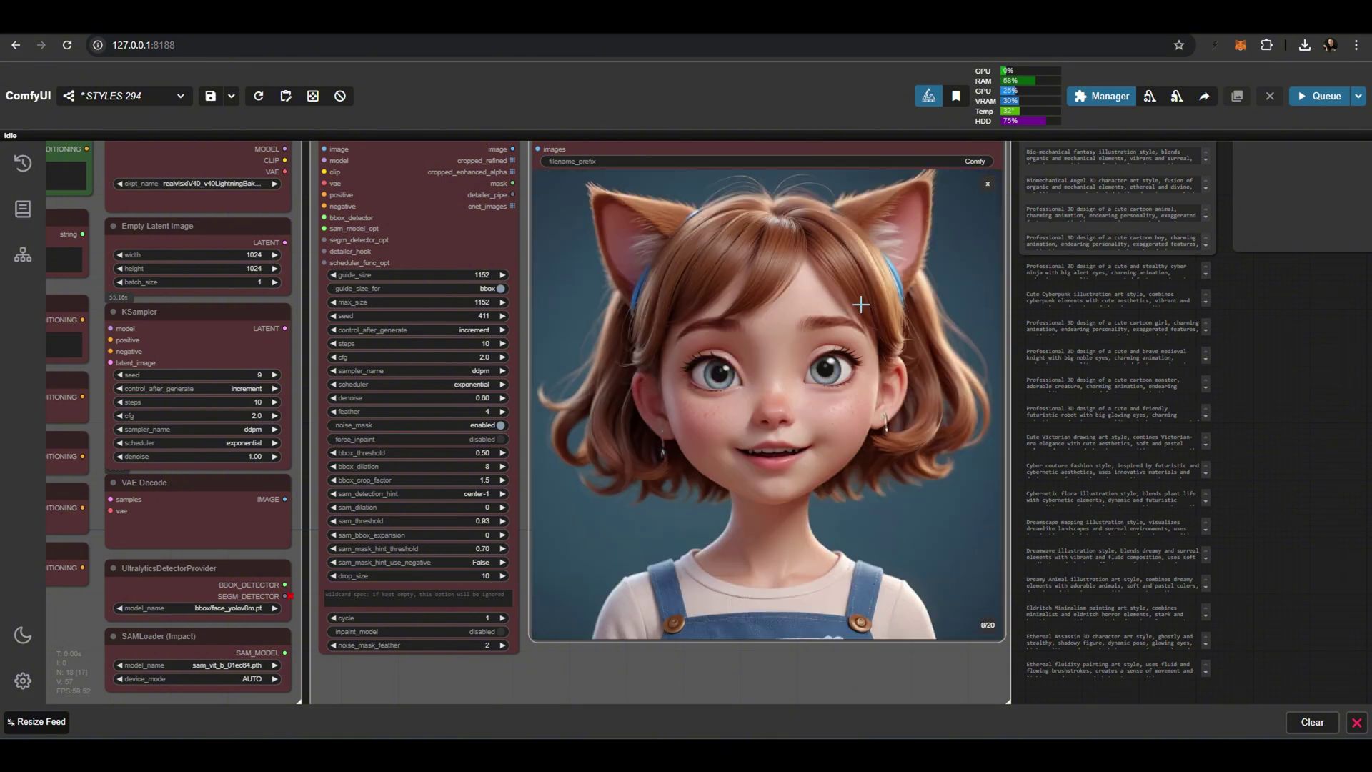
key(Right)
key(Right)
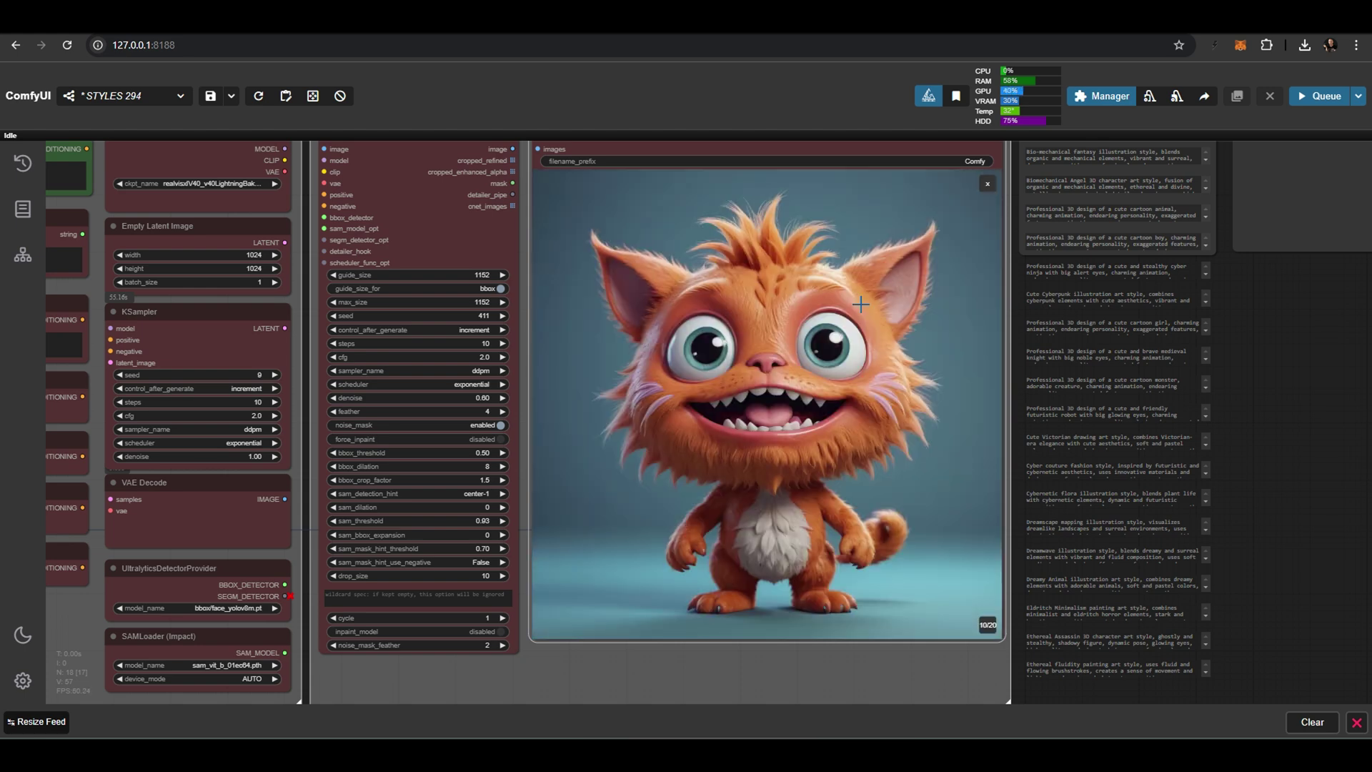
key(Right)
key(Right)
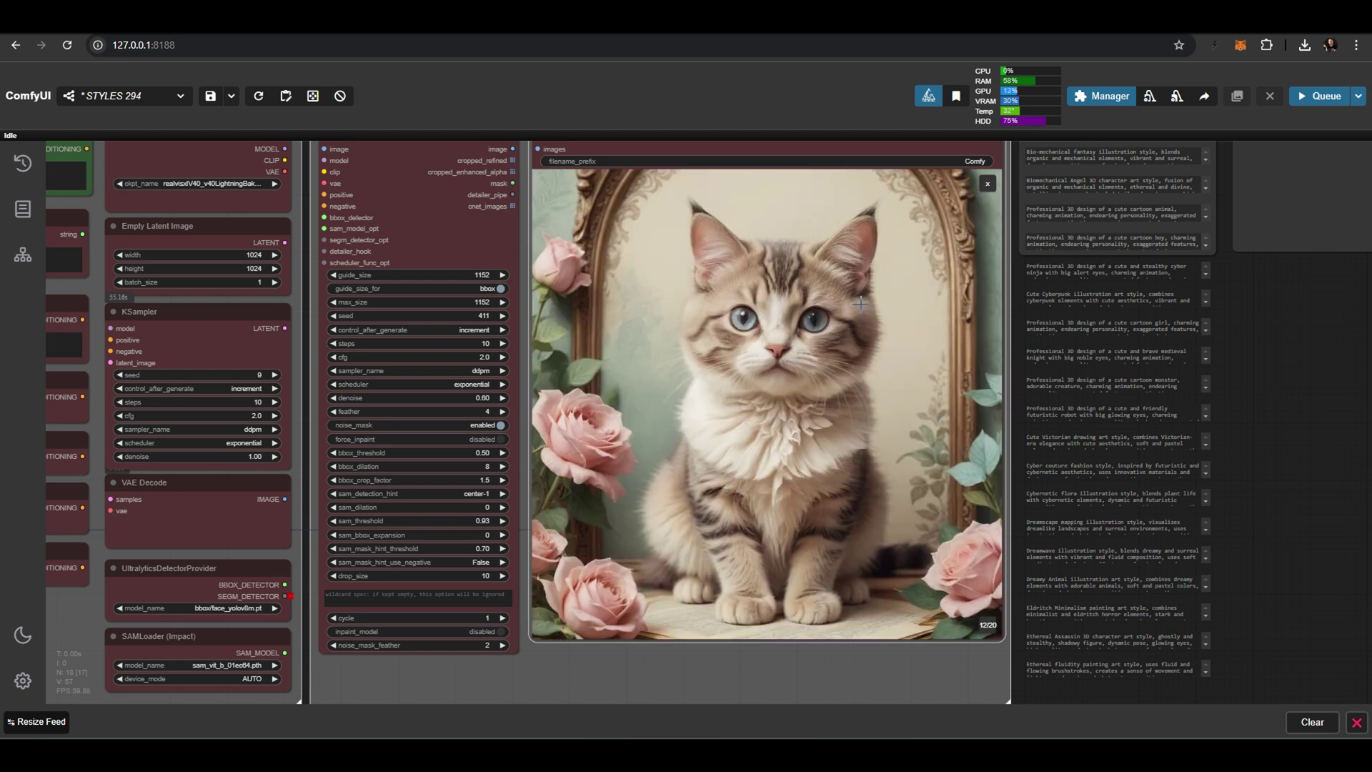
key(Right)
key(Right)
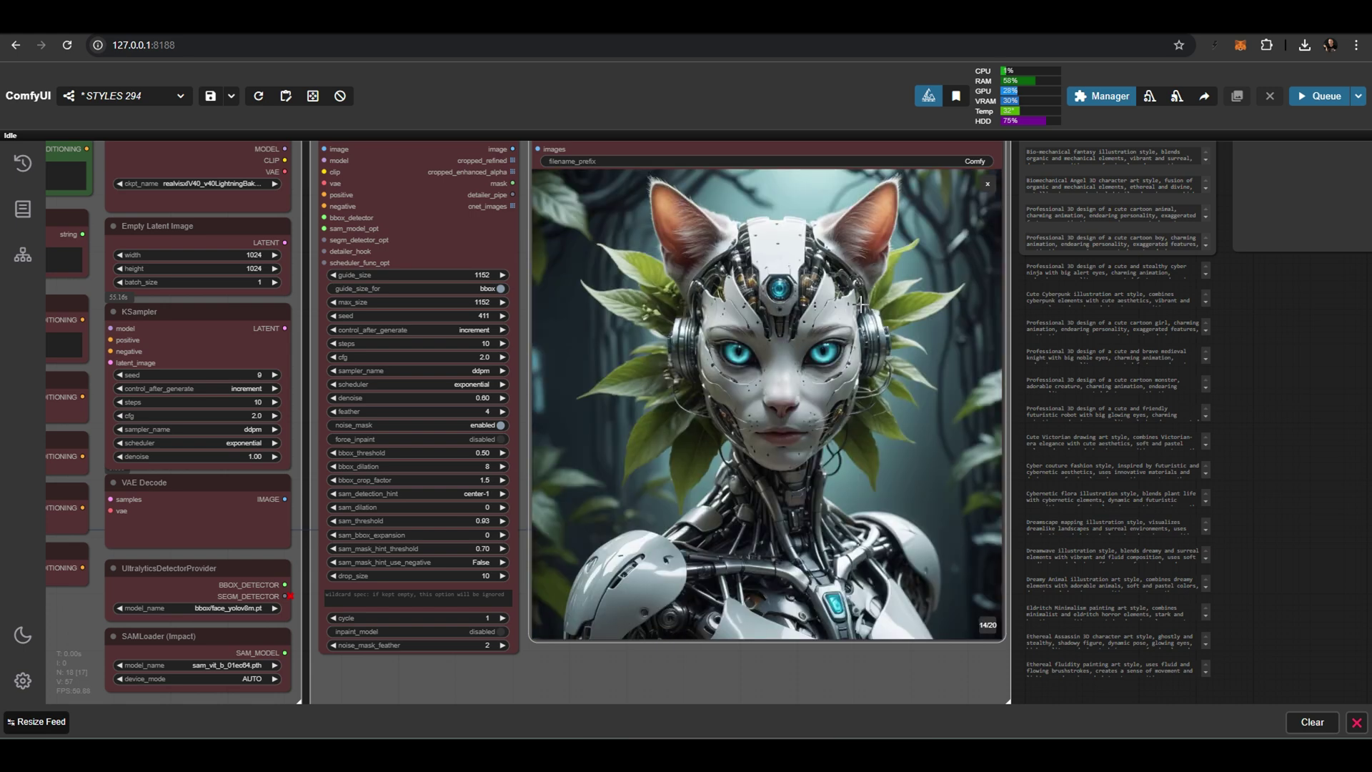
key(Right)
key(Right)
key(Right)
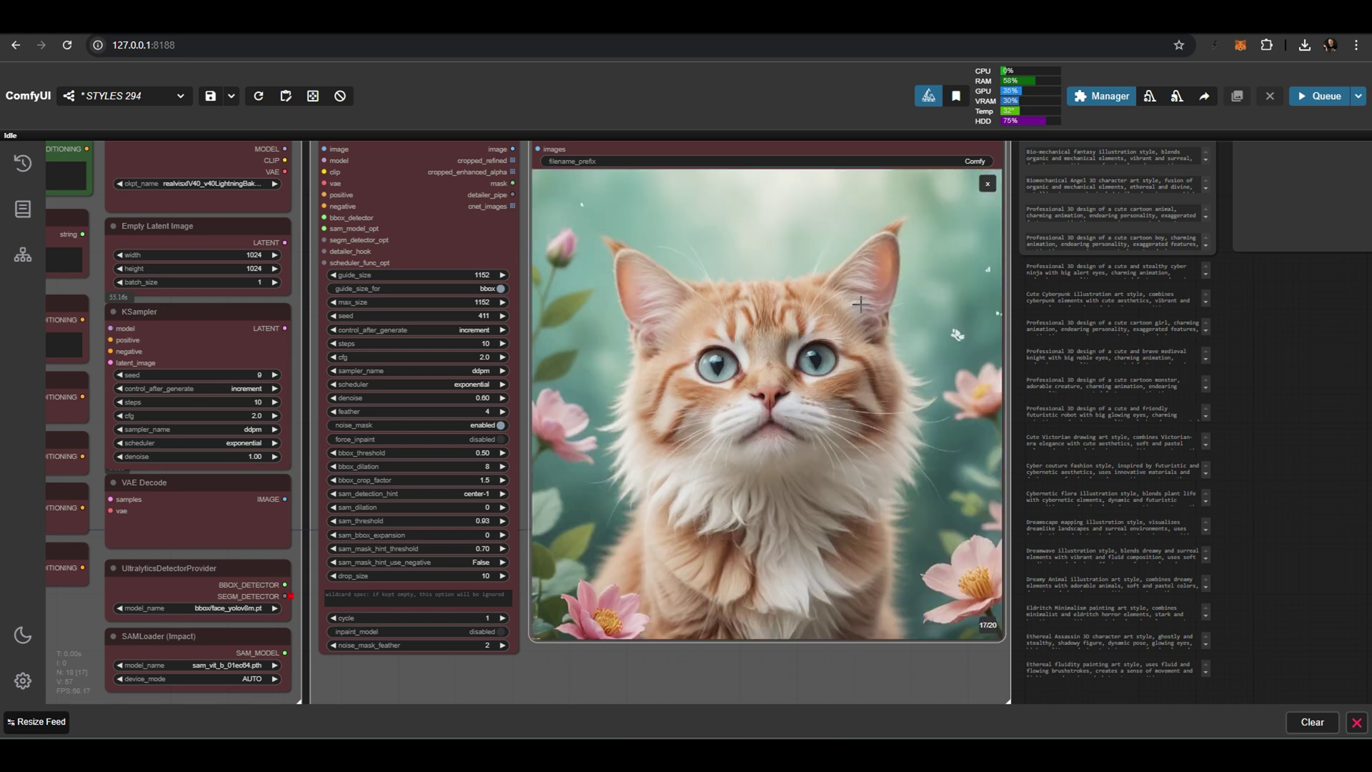
key(Right)
- Read the style prompts in the first Show Text node, including the full Biomechanical Angel entry
scroll(747, 406, up, 3)
drag(747, 405, 851, 547)
scroll(657, 358, up, 1)
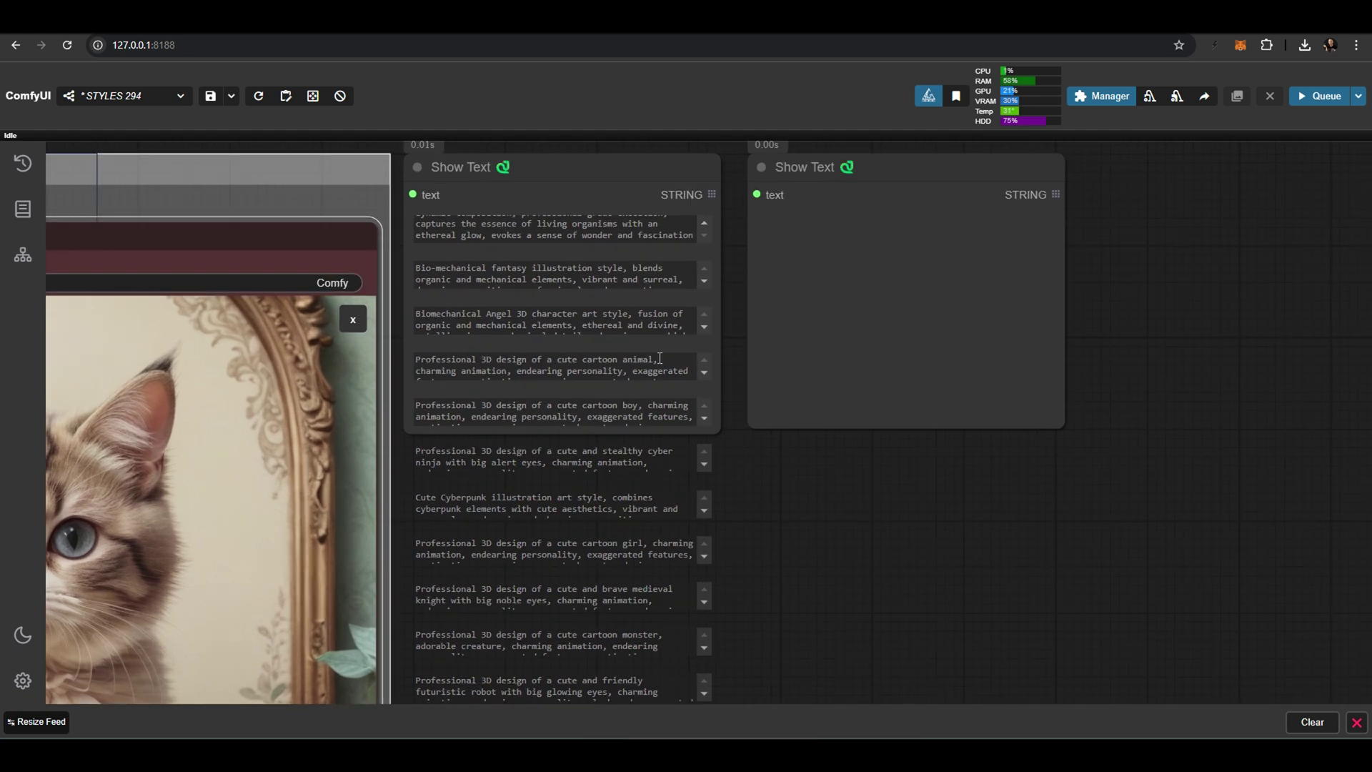
drag(850, 479, 849, 488)
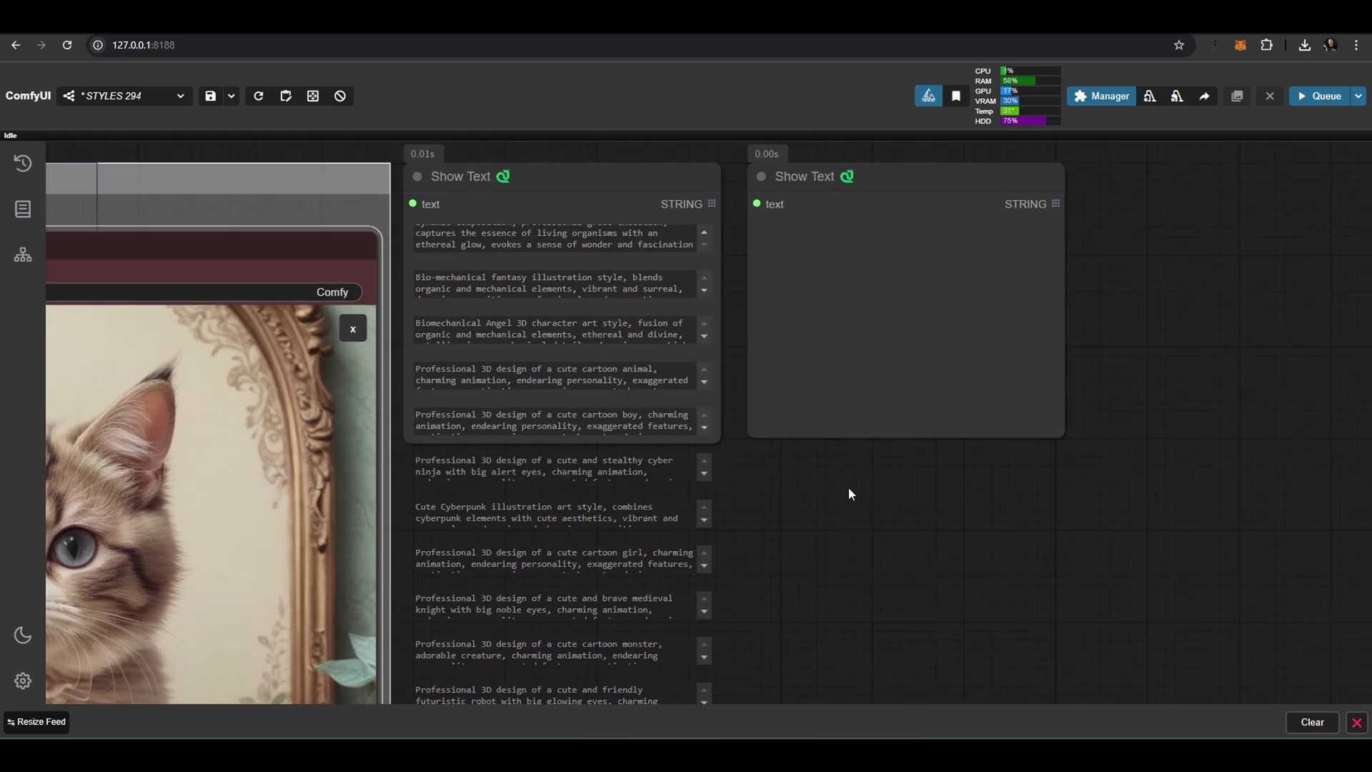
scroll(634, 336, down, 3)
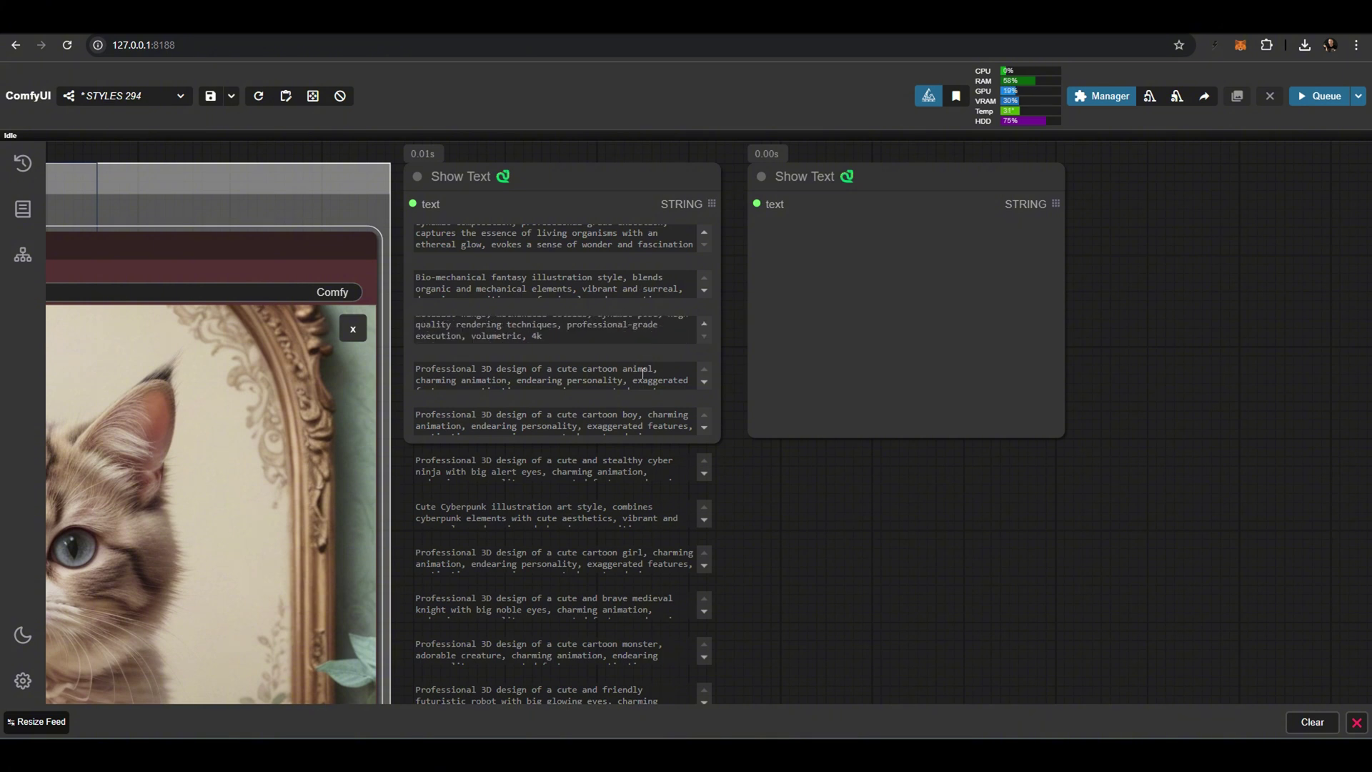
- Look through the 3D cartoon and cute cyberpunk style prompts in the first Show Text node
scroll(636, 328, up, 3)
scroll(625, 364, down, 4)
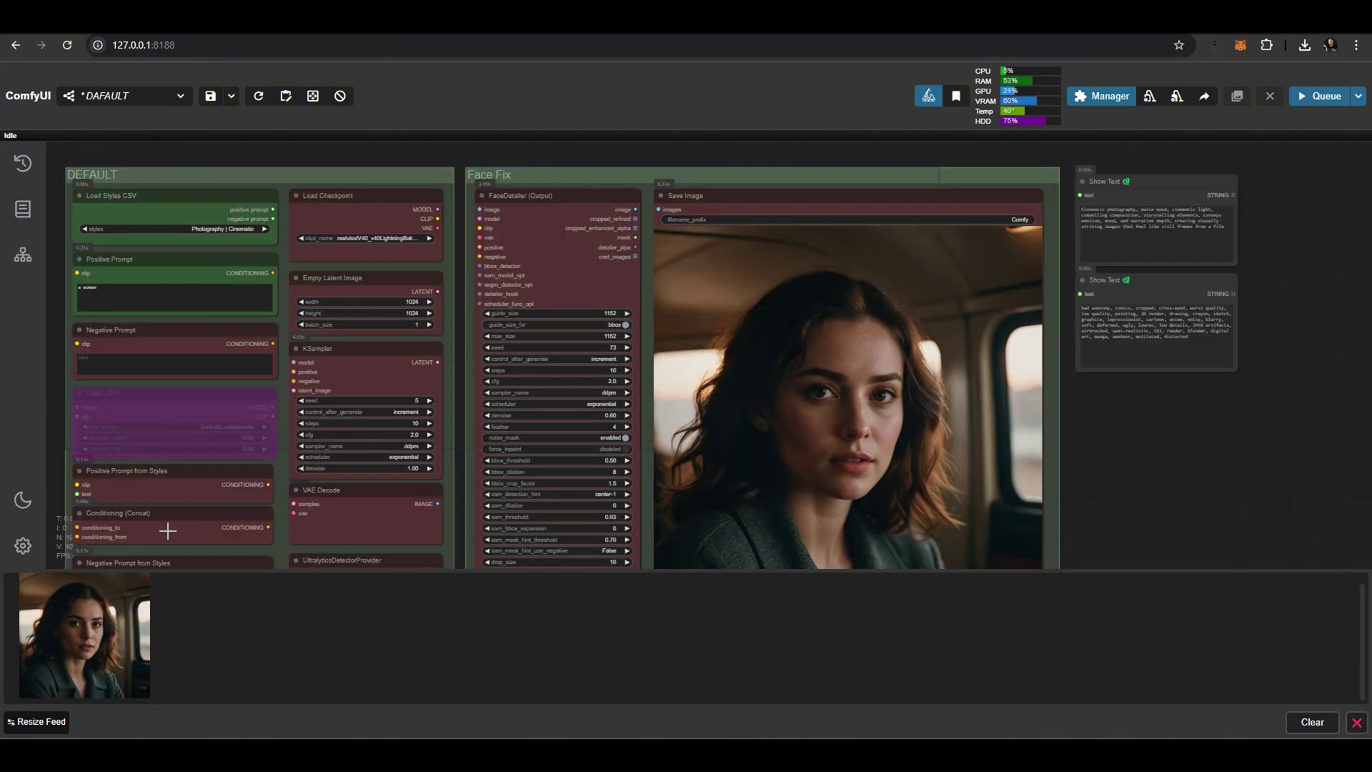
- Load the workflow stored in the generated woman image from the image feed and view its two Show Text nodes
drag(85, 634, 1159, 429)
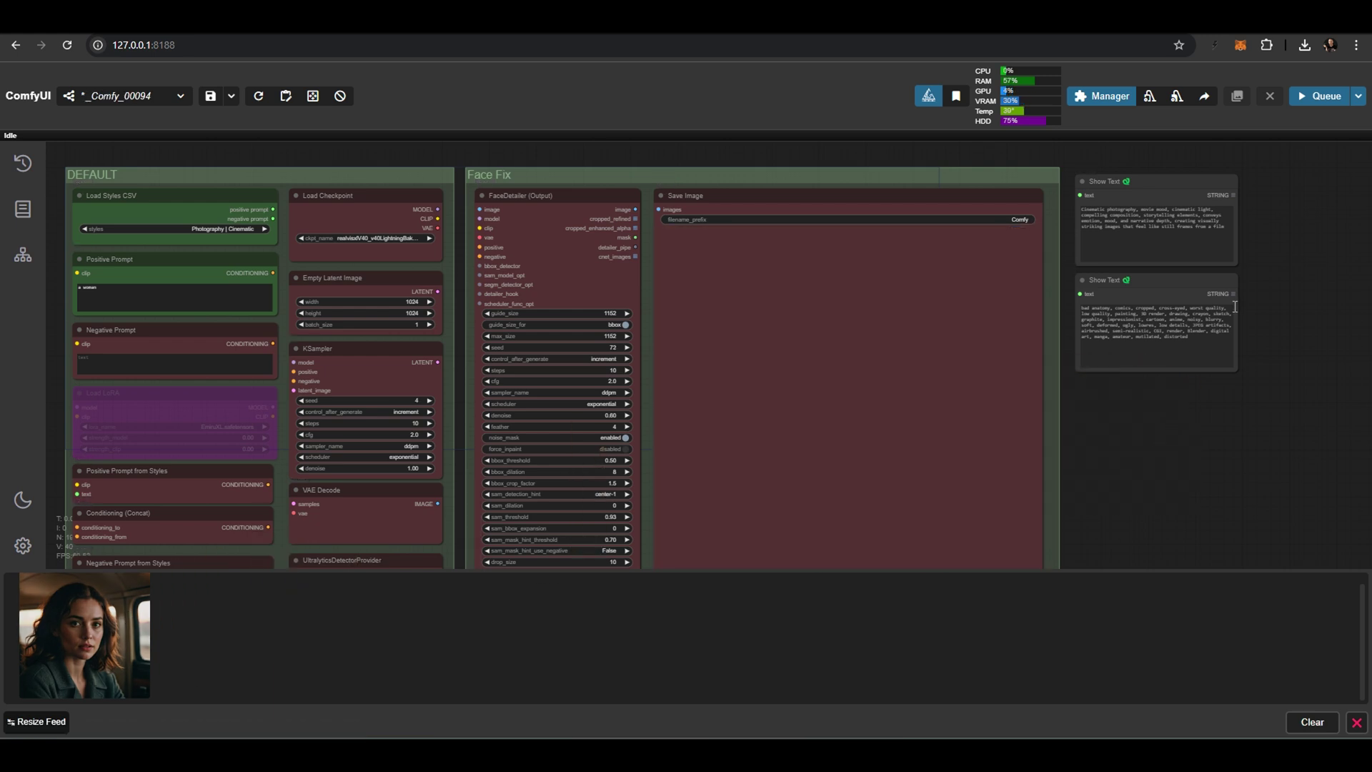
scroll(1258, 214, up, 7)
drag(1198, 192, 1066, 358)
scroll(1066, 358, up, 2)
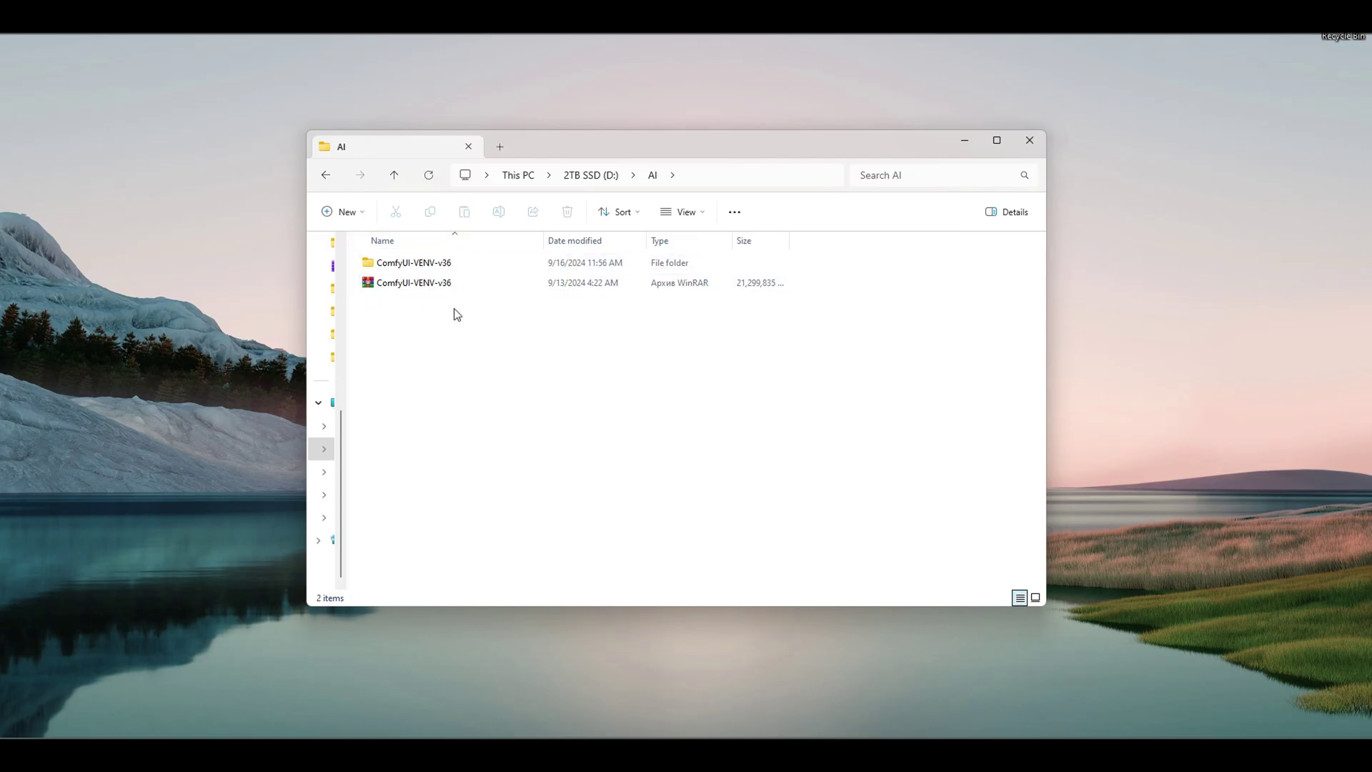
- In File Explorer, run the update script from the update-v41 folder inside ComfyUI-VENV-v36
double_click(423, 264)
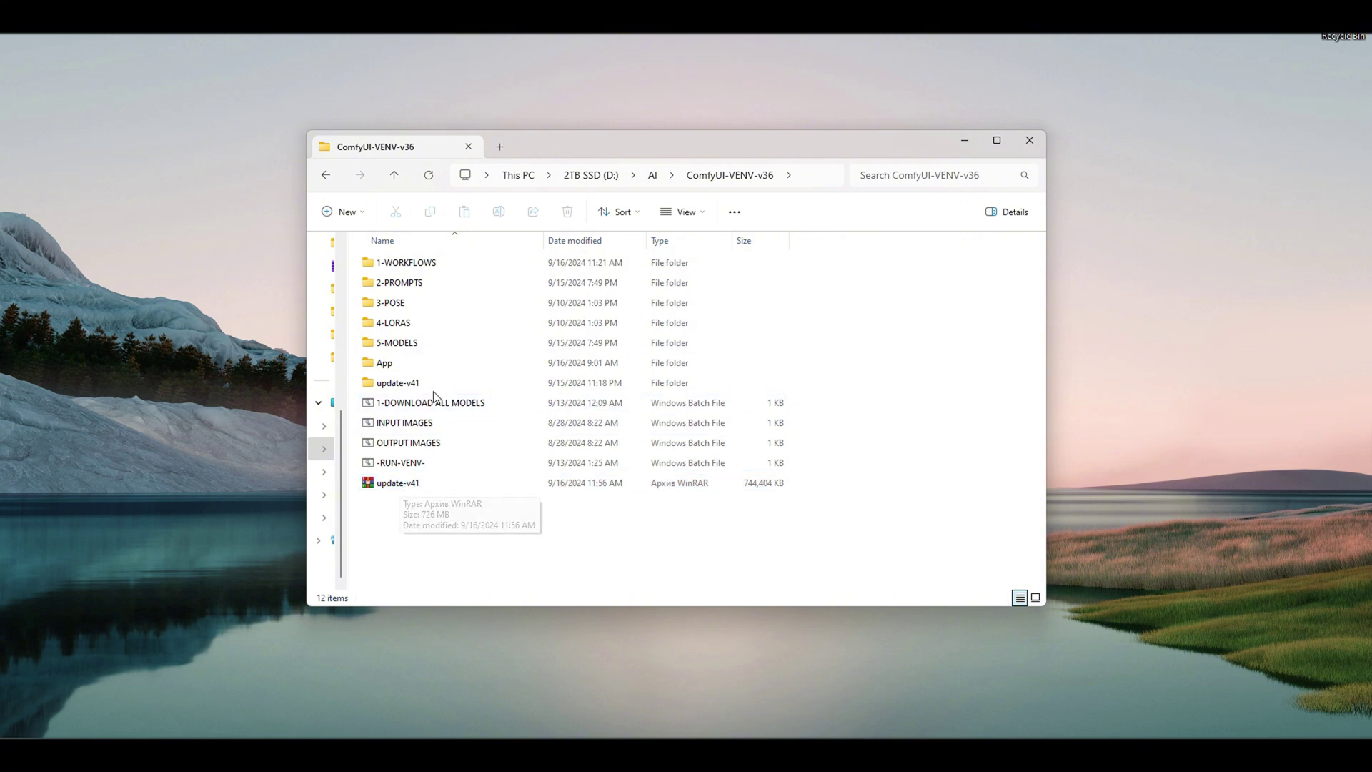
double_click(409, 384)
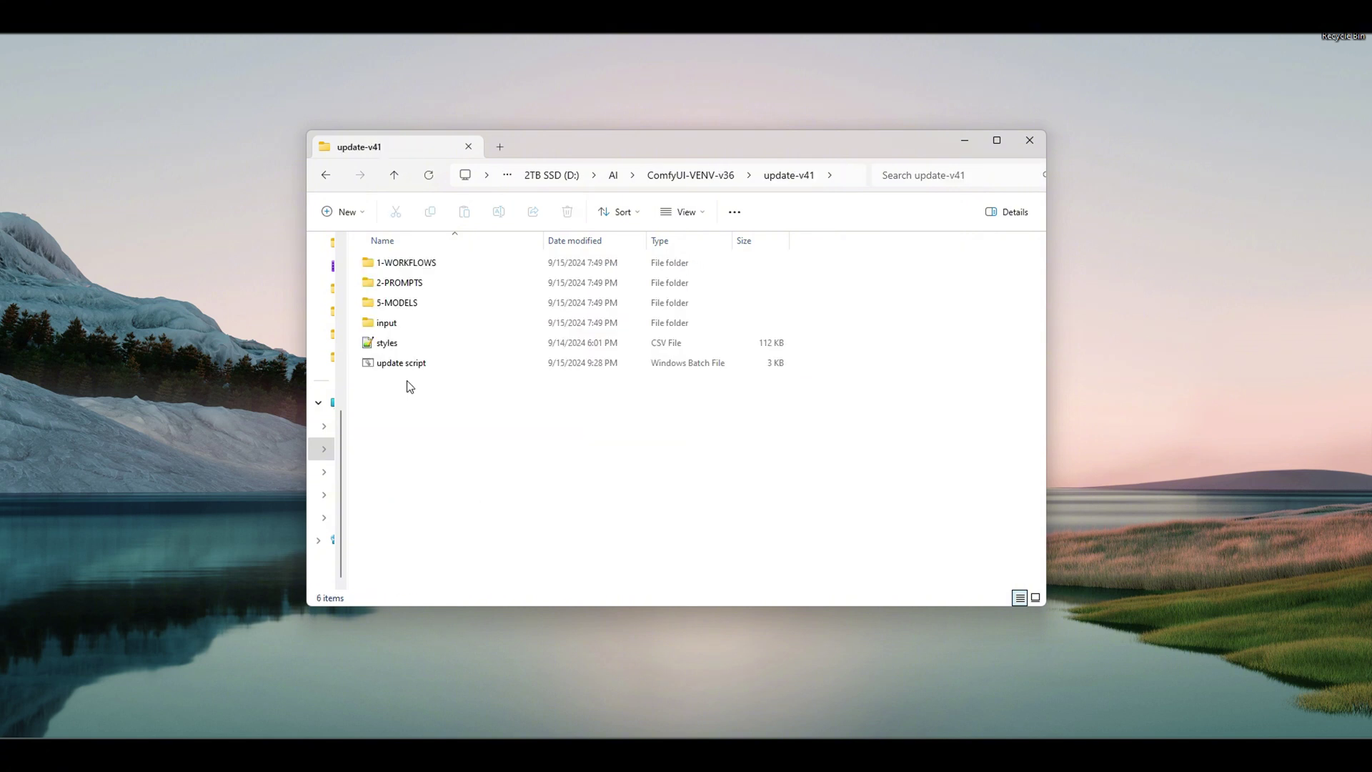
double_click(421, 366)
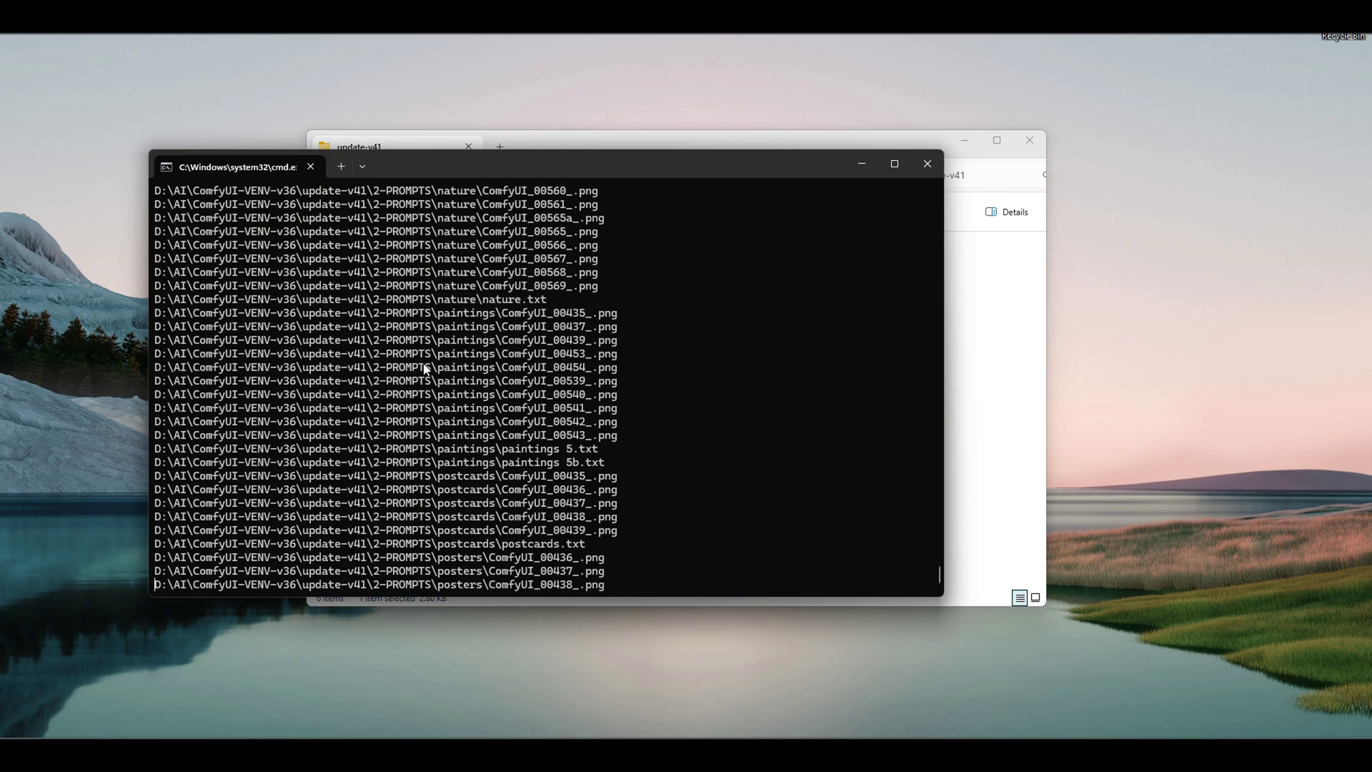
- Continue the update script past each pause in its file copying and model checks
key(space)
key(space)
key(space)
key(space)
key(space)
key(space)
key(space)
key(space)
key(space)
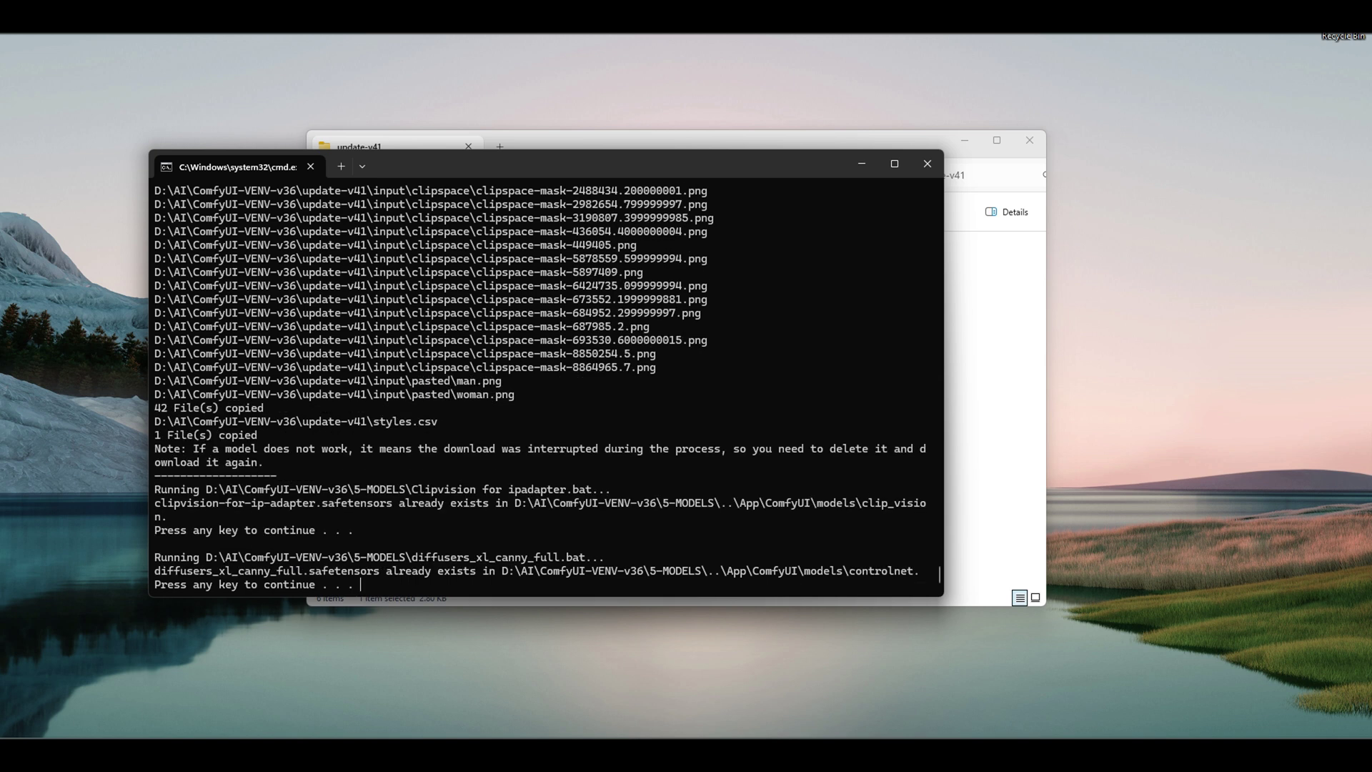
key(space)
key(space)
key(space)
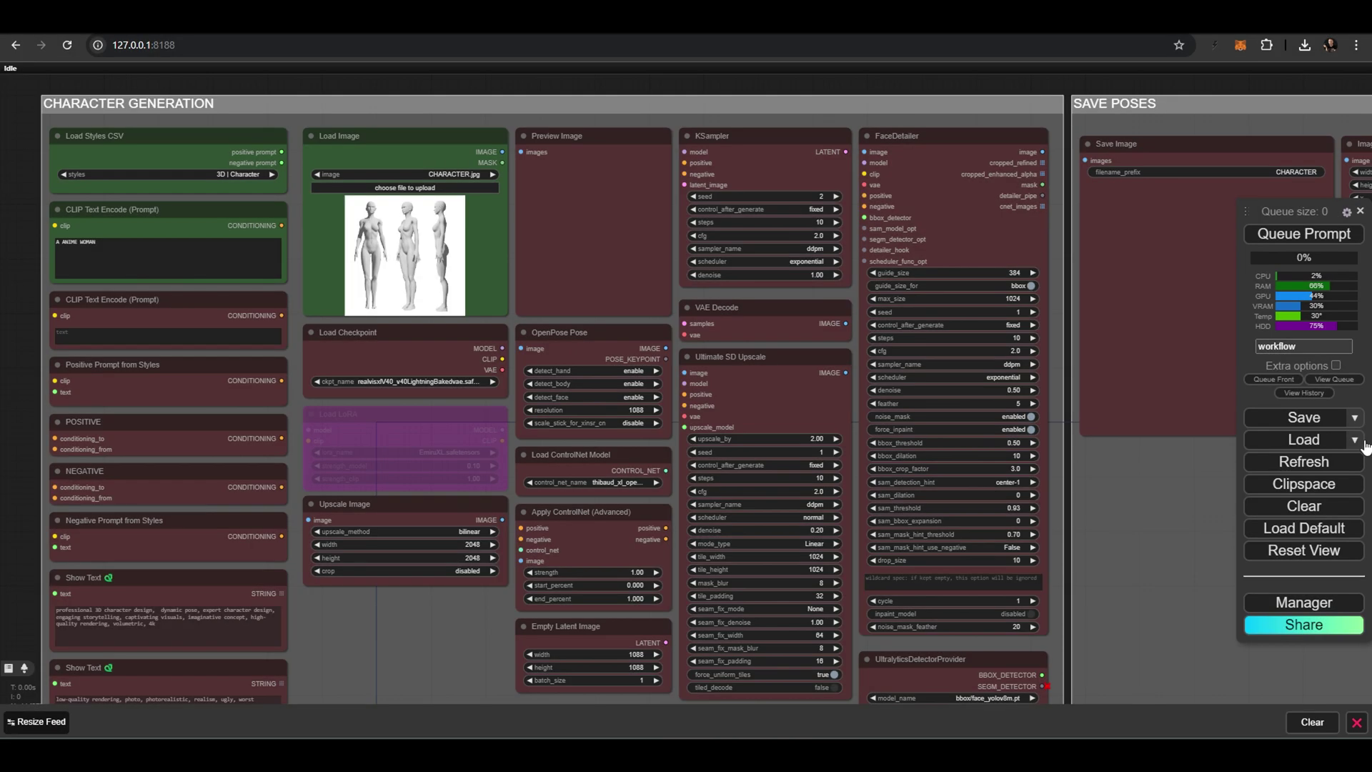
- Start loading a workflow file, and in File Explorer open the 0-STYLE PICKER 294 folder inside 2-PROMPTS to browse its style previews
click(1302, 438)
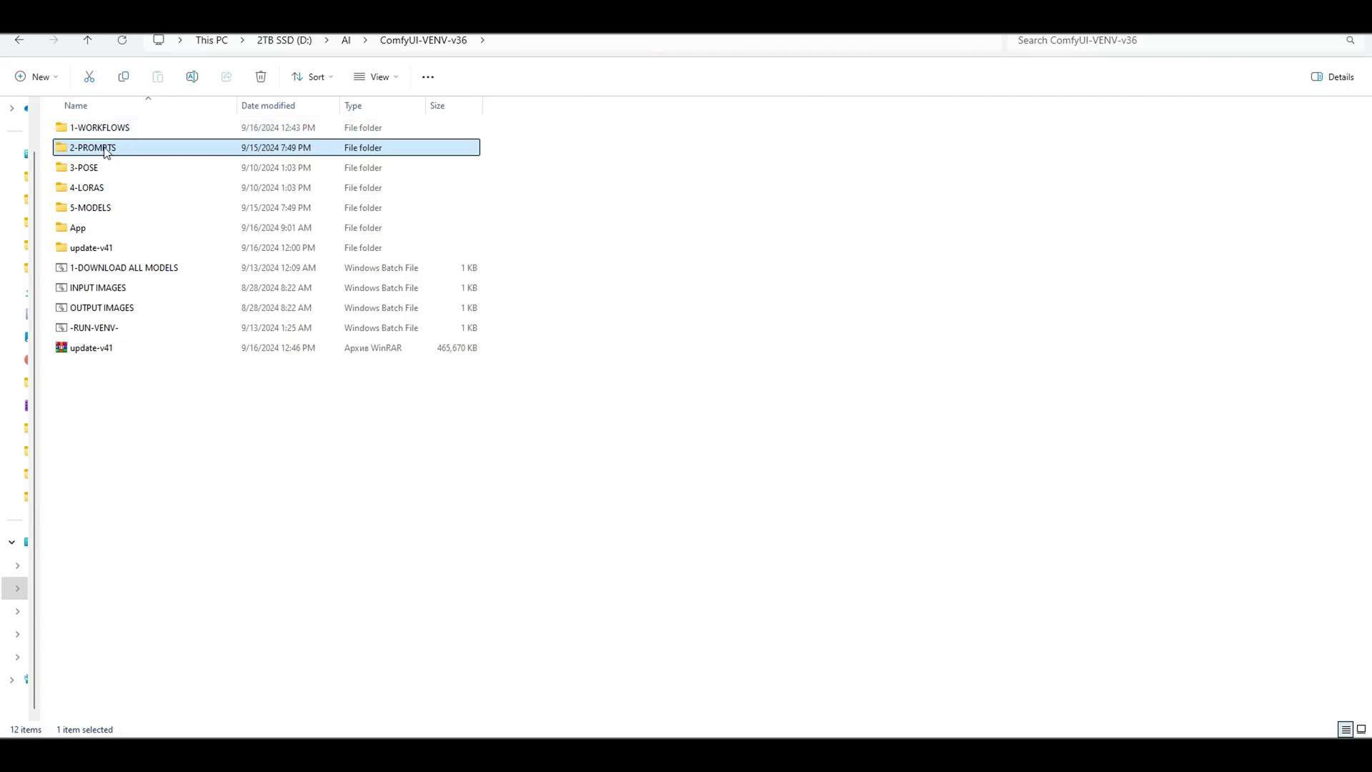
double_click(106, 149)
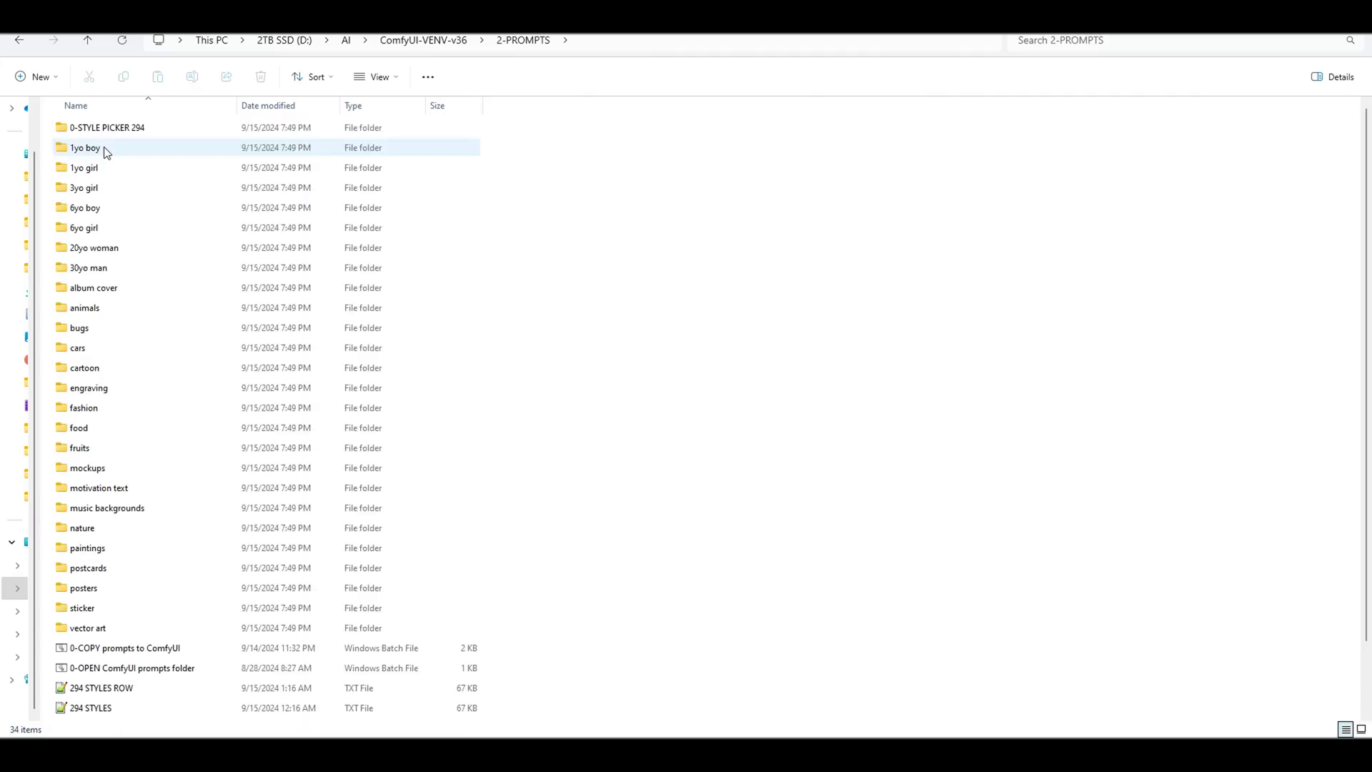
click(122, 131)
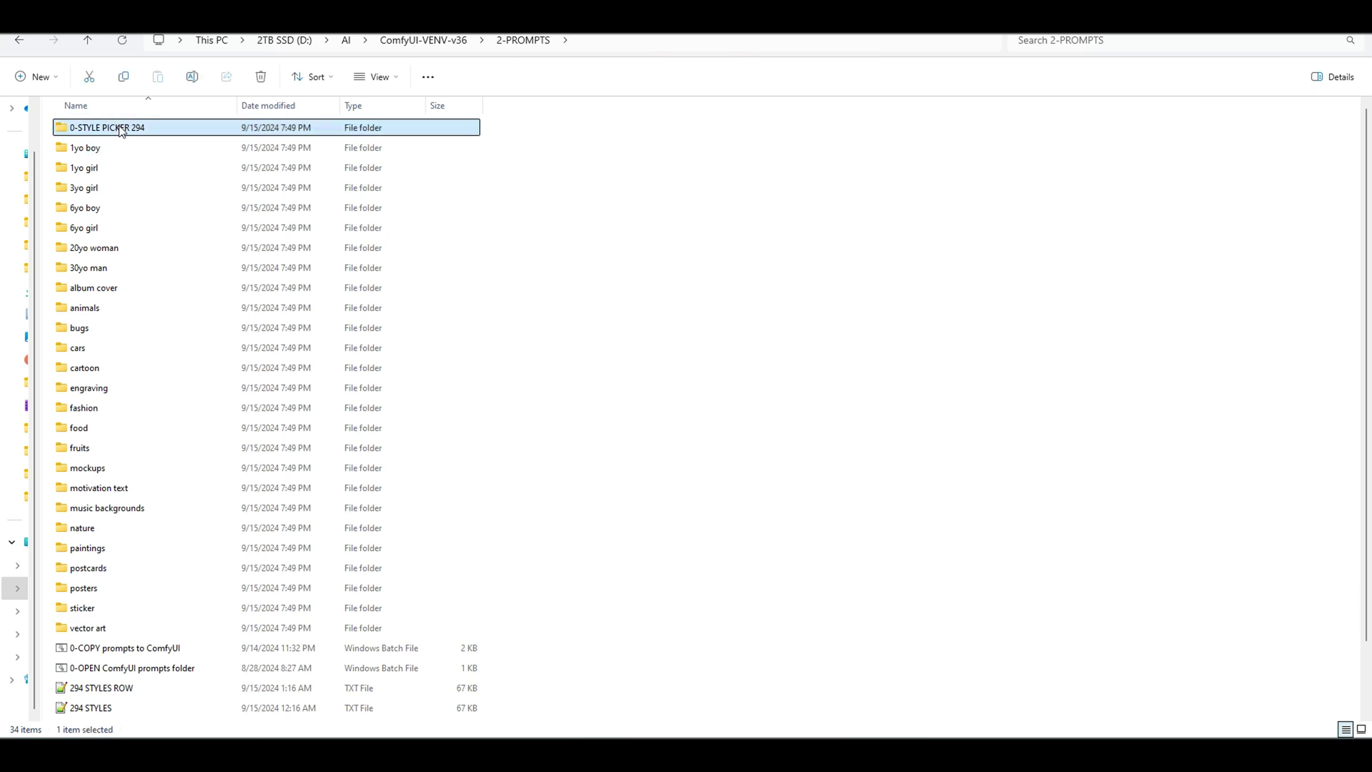
double_click(122, 131)
scroll(501, 358, down, 15)
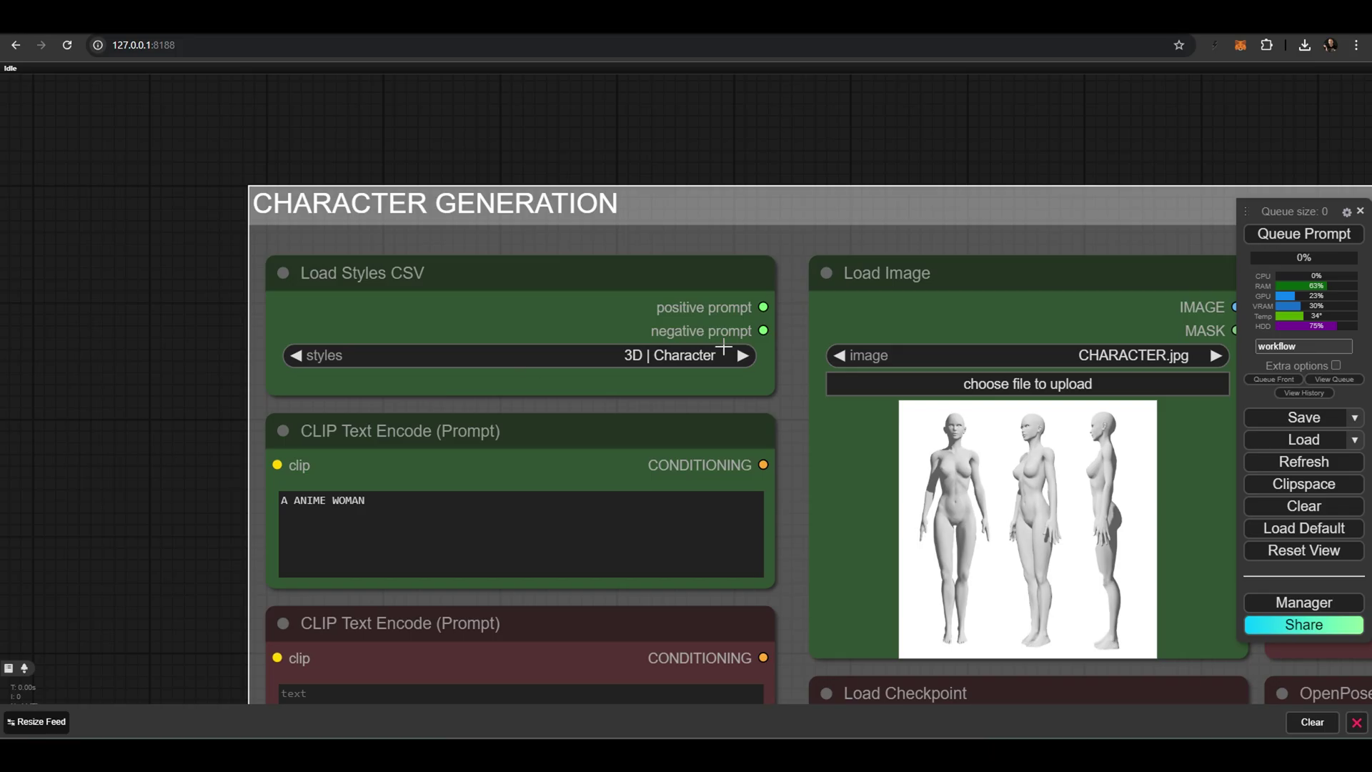
- Browse the available styles of the Load Styles CSV node and compare them with the style preview images
click(646, 352)
scroll(672, 354, up, 2)
scroll(672, 357, down, 2)
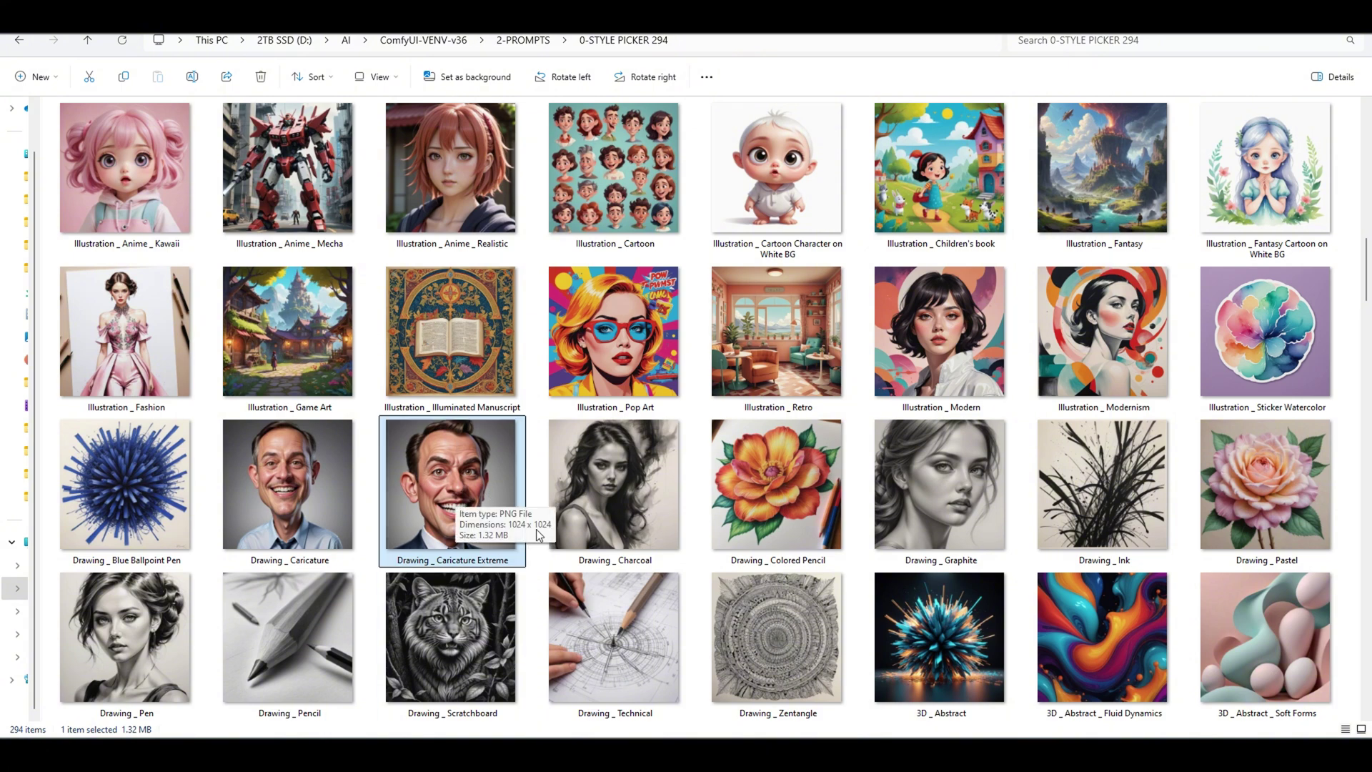
- Switch back to ComfyUI, set the Load Styles CSV style to Drawing | Caricature Extreme and highlight the prompt "woman in red dress"
click(627, 755)
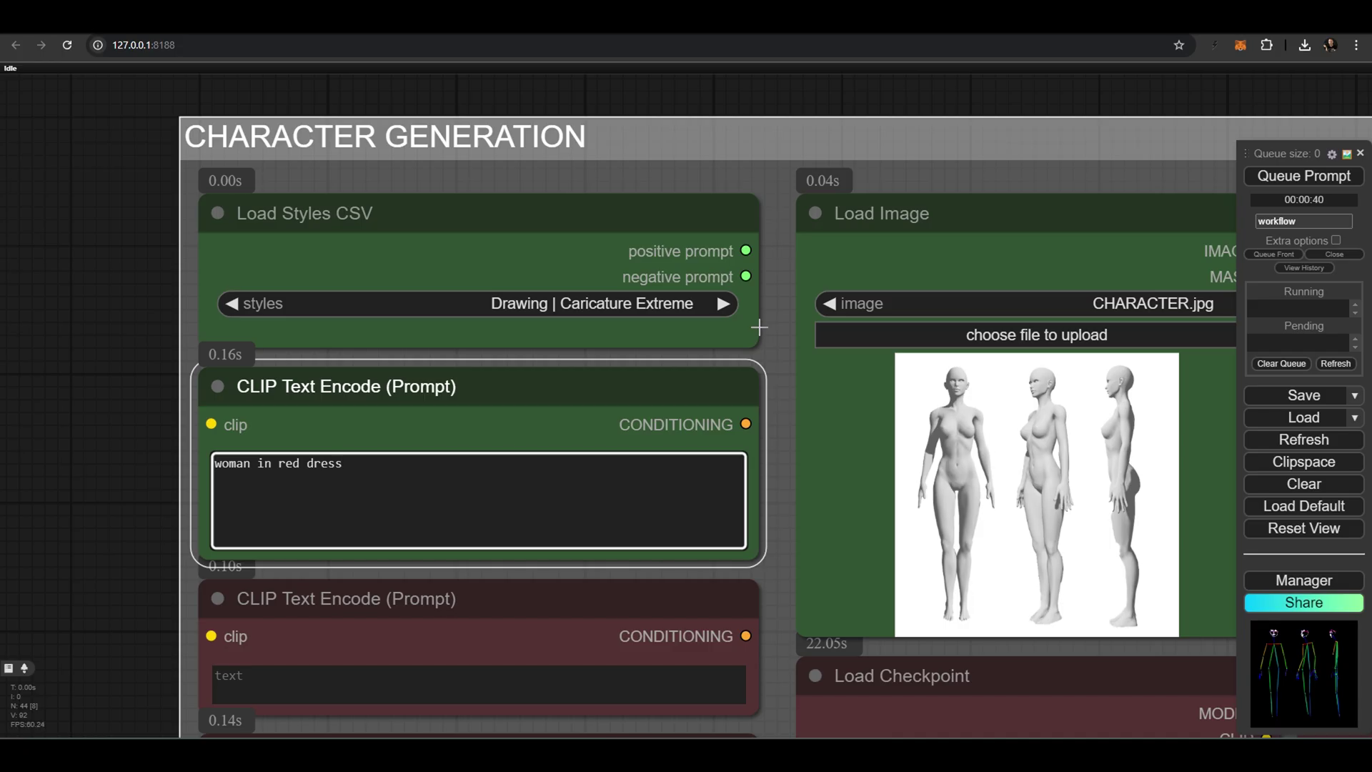
click(617, 311)
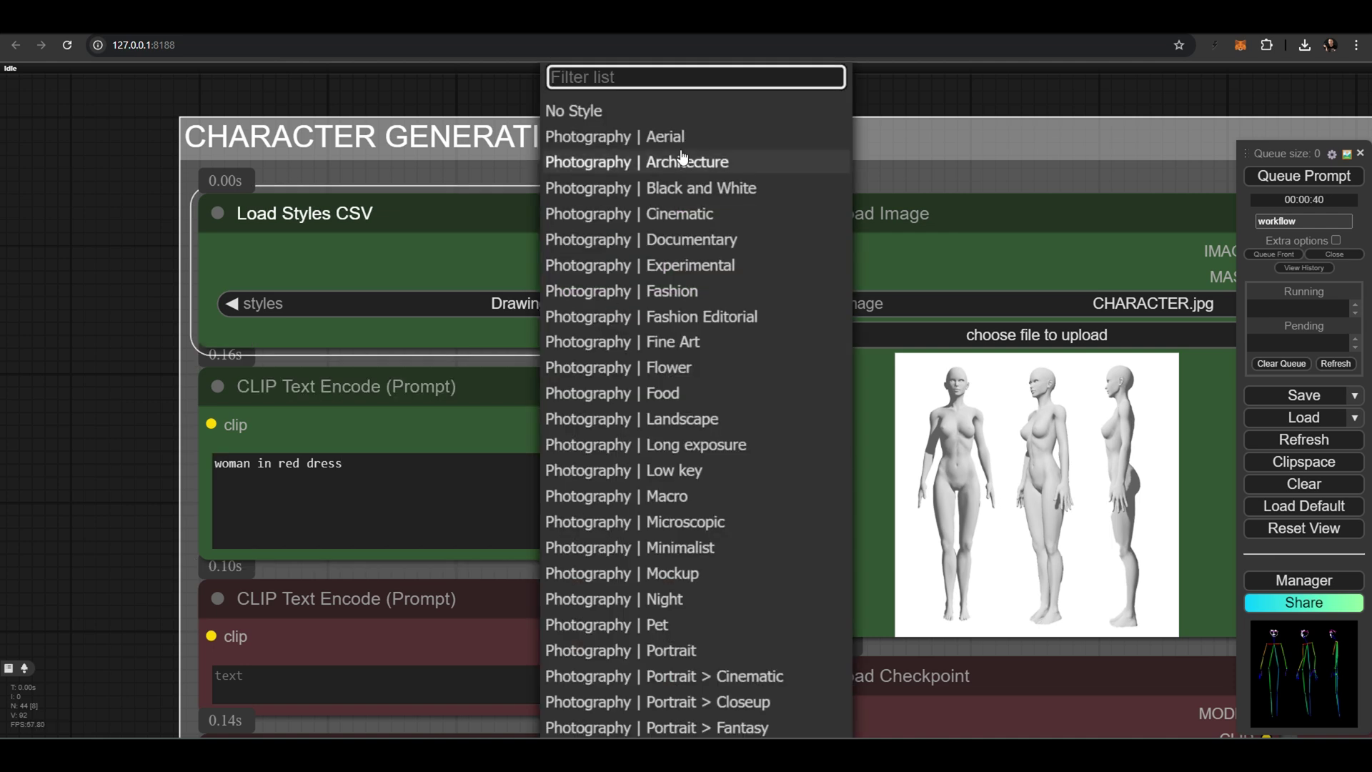
text(cari)
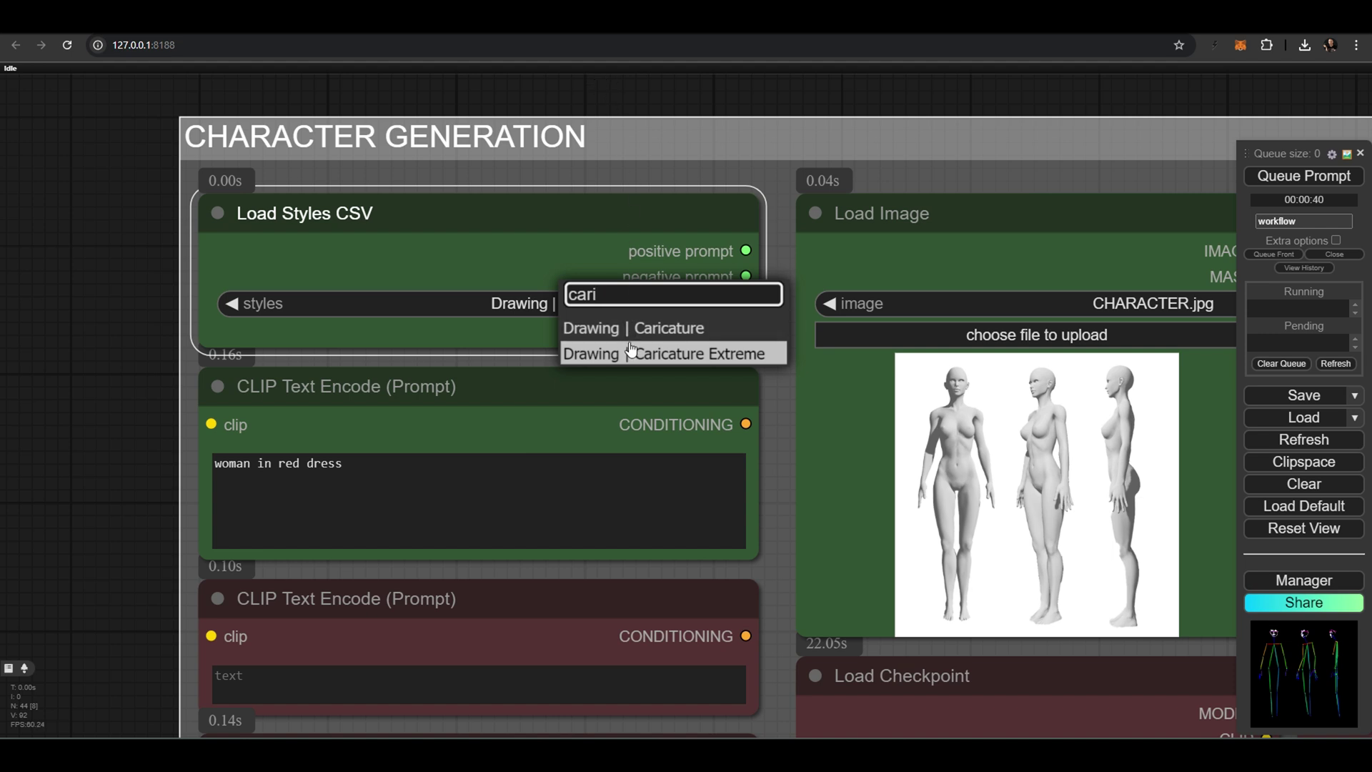
click(681, 353)
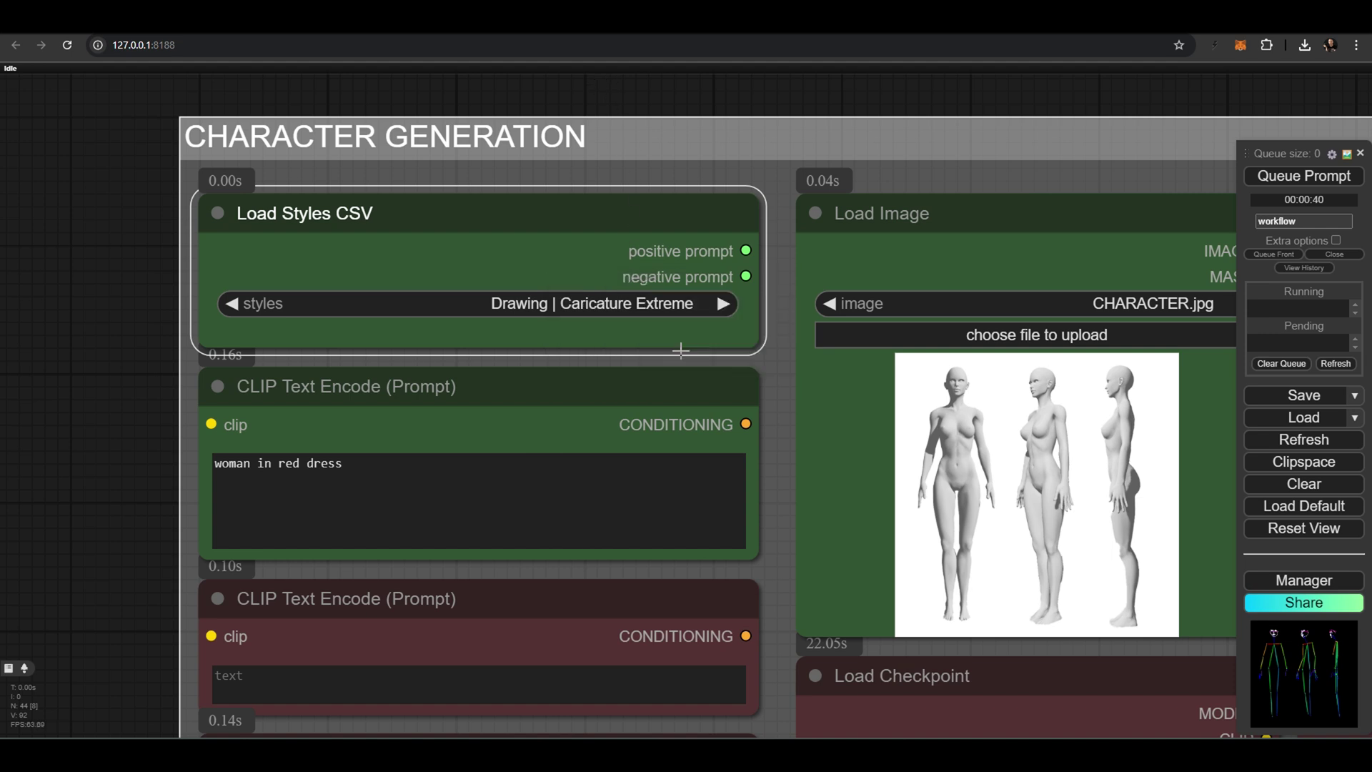
drag(361, 463, 213, 464)
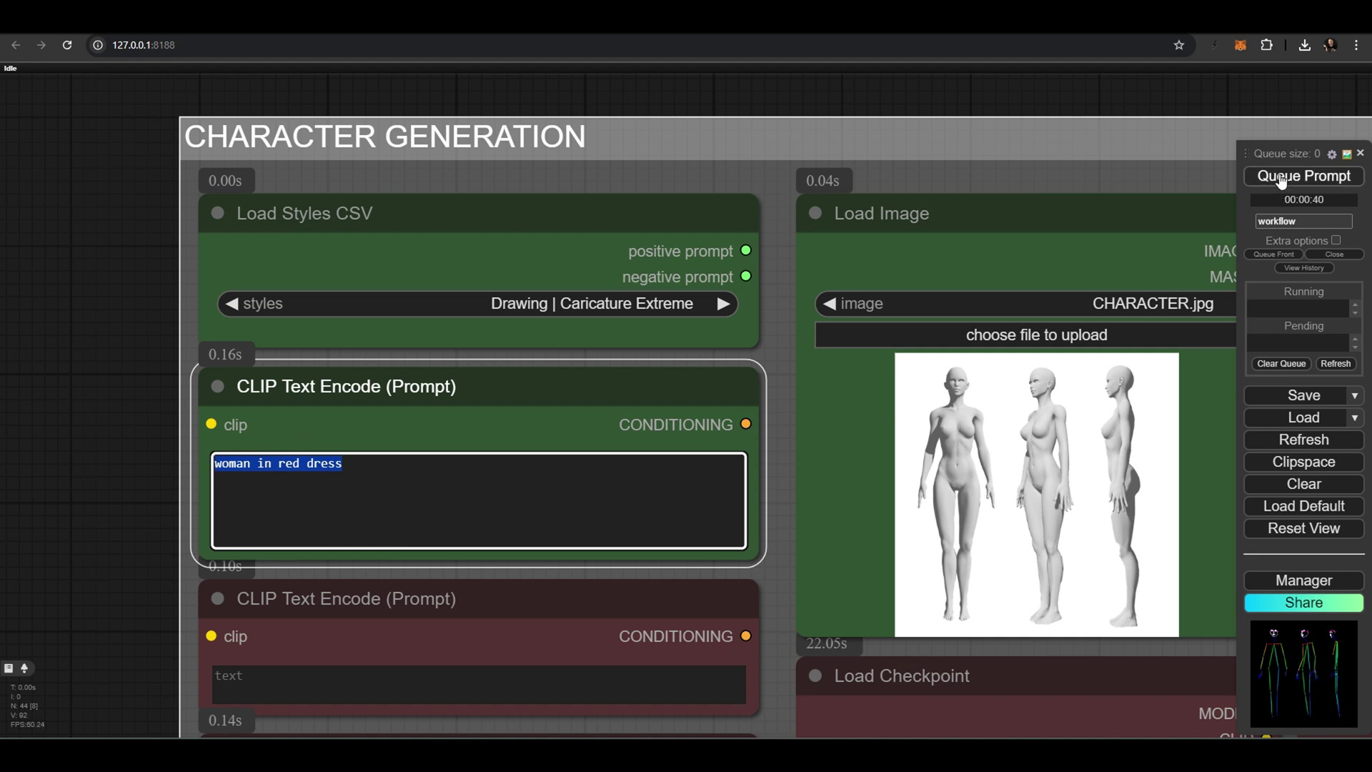
- Examine the generated three-view character image in Character Generation and the three separate pose images in the neighbouring group
scroll(933, 147, down, 13)
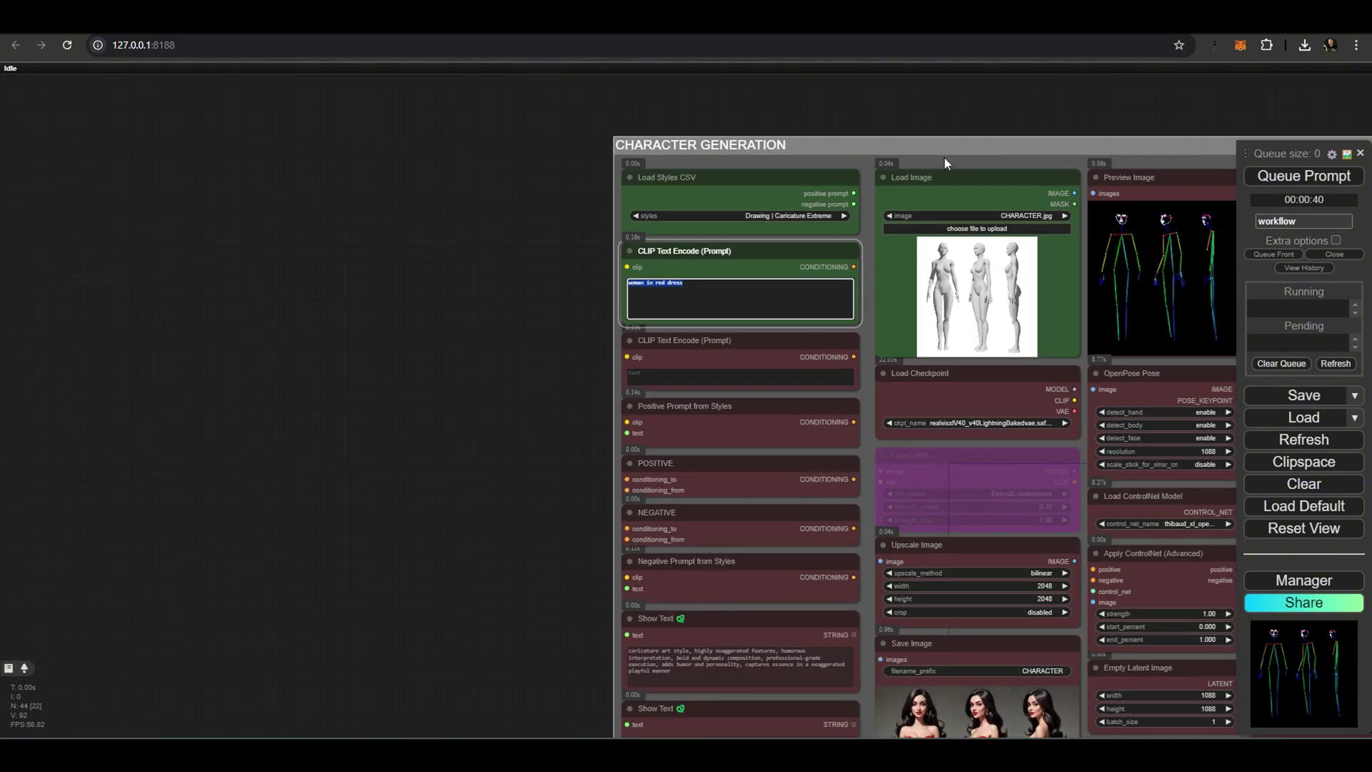
scroll(758, 507, up, 11)
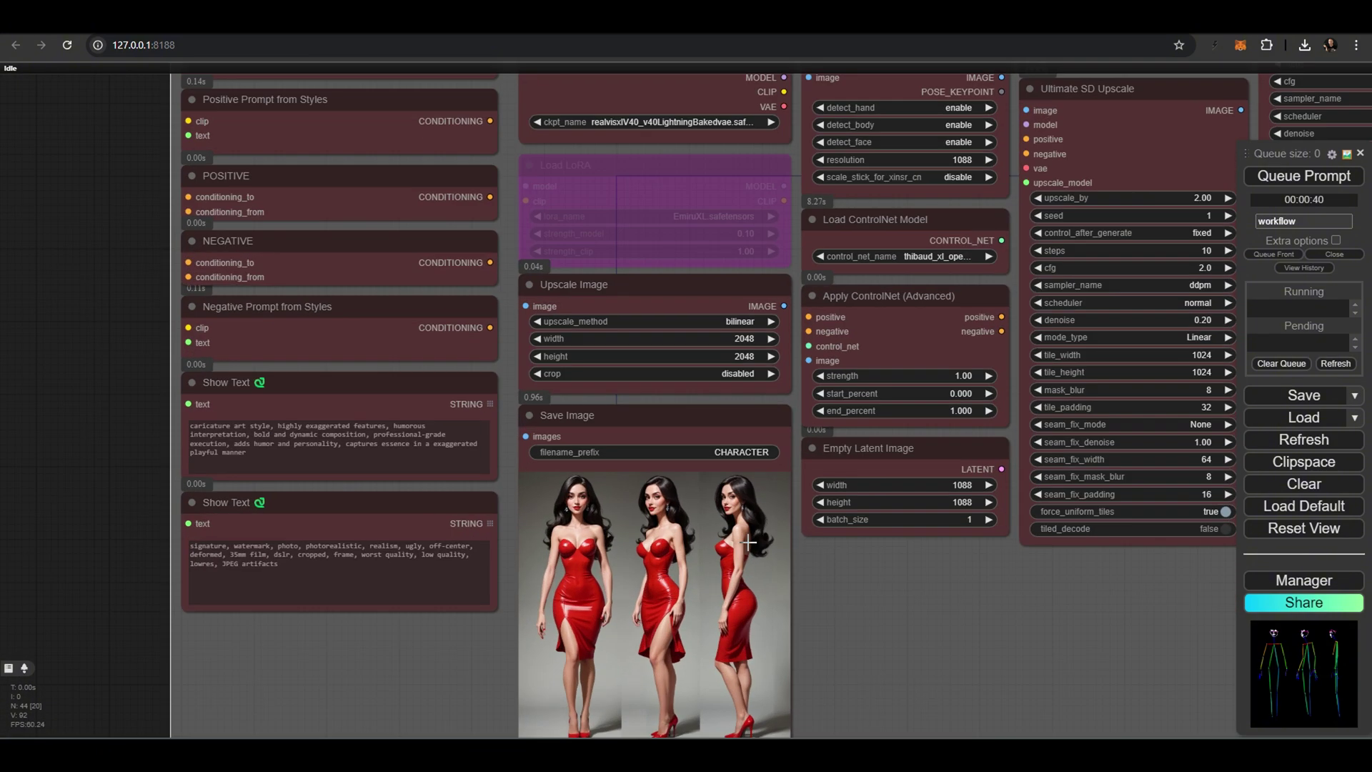
scroll(915, 492, down, 3)
scroll(877, 453, up, 6)
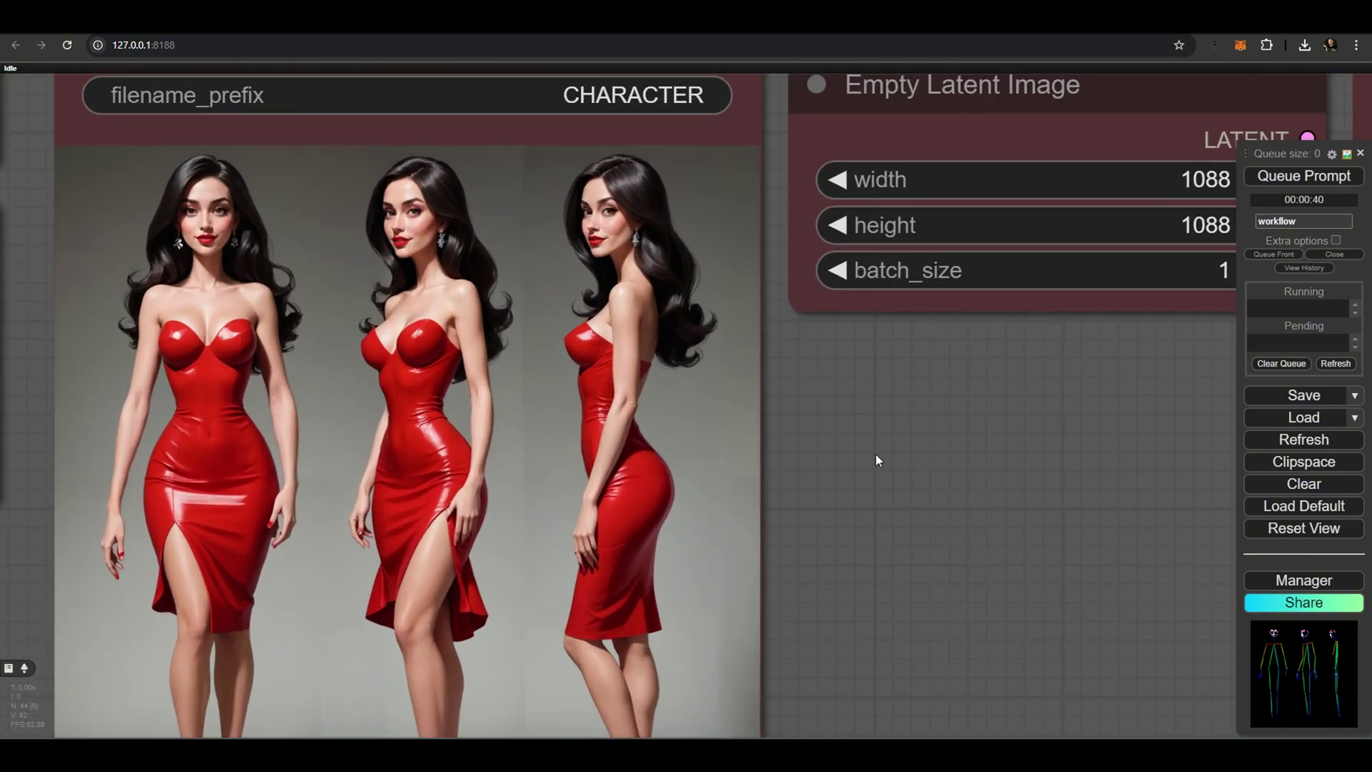
drag(945, 386, 962, 386)
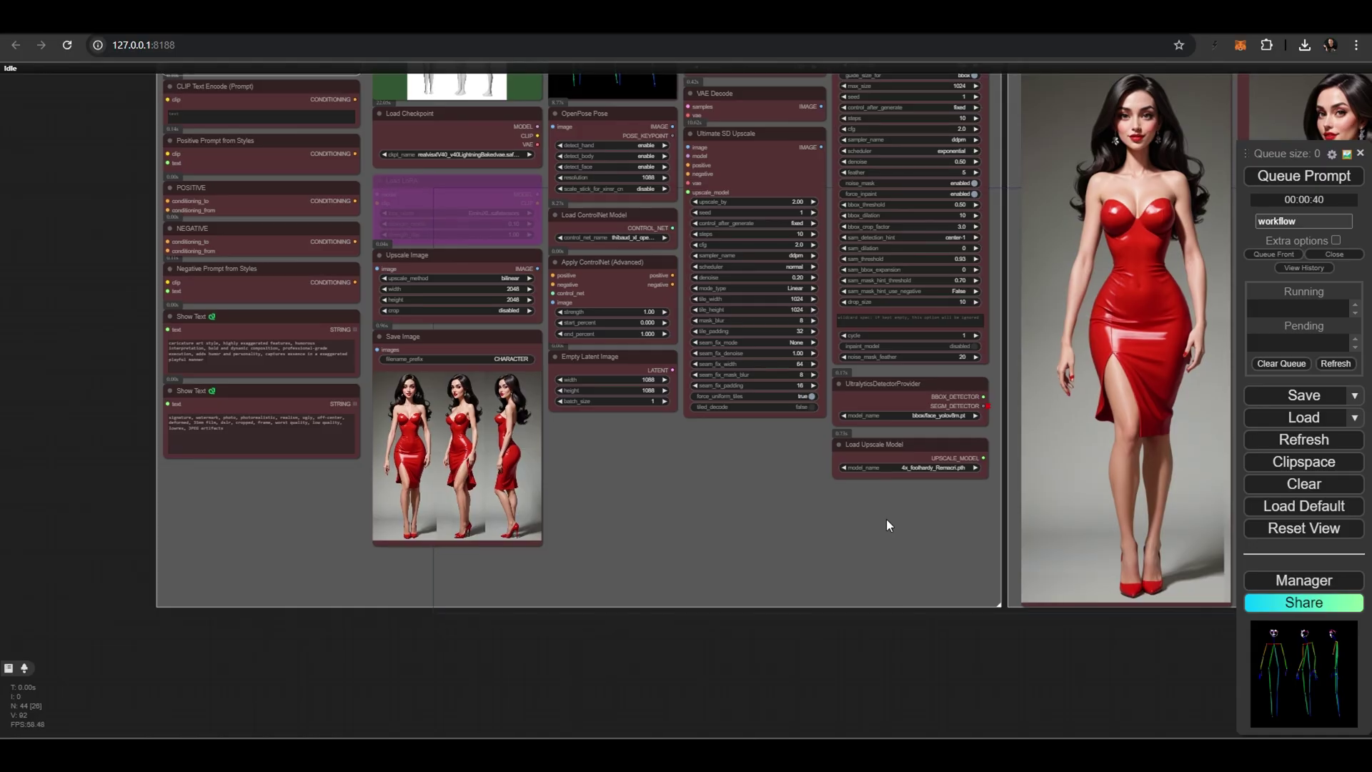
drag(886, 519, 493, 531)
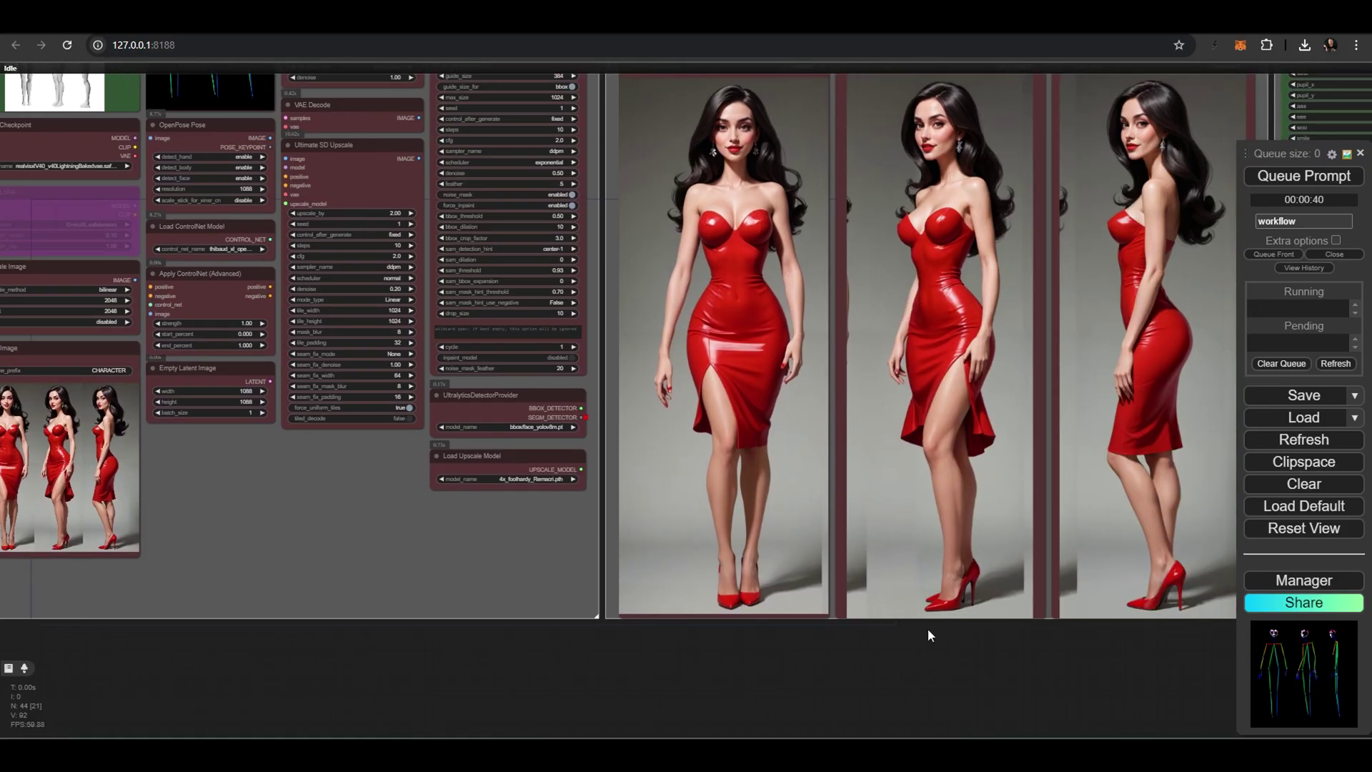
drag(783, 648, 597, 684)
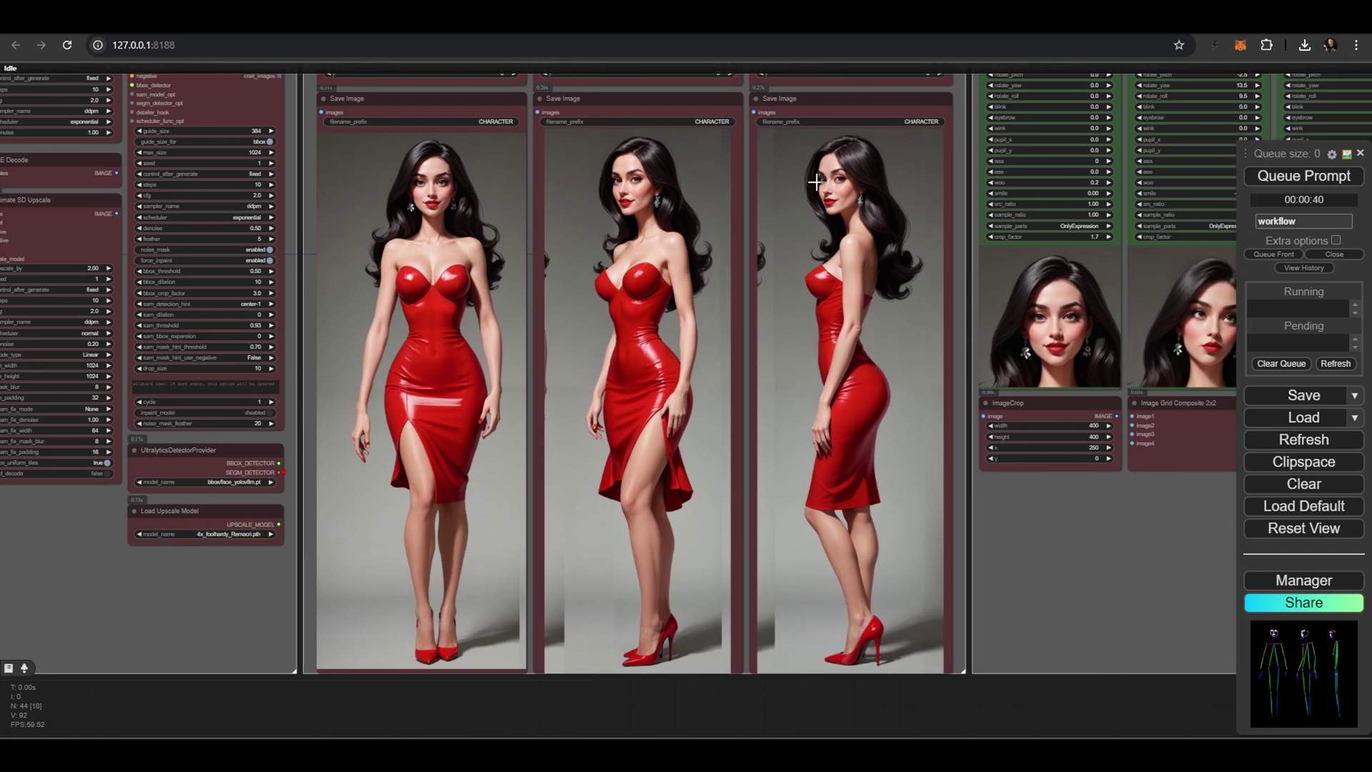
- Examine the four facial expressions and their Expression Editor settings in the Emotions group
drag(1128, 543, 503, 579)
scroll(659, 386, up, 6)
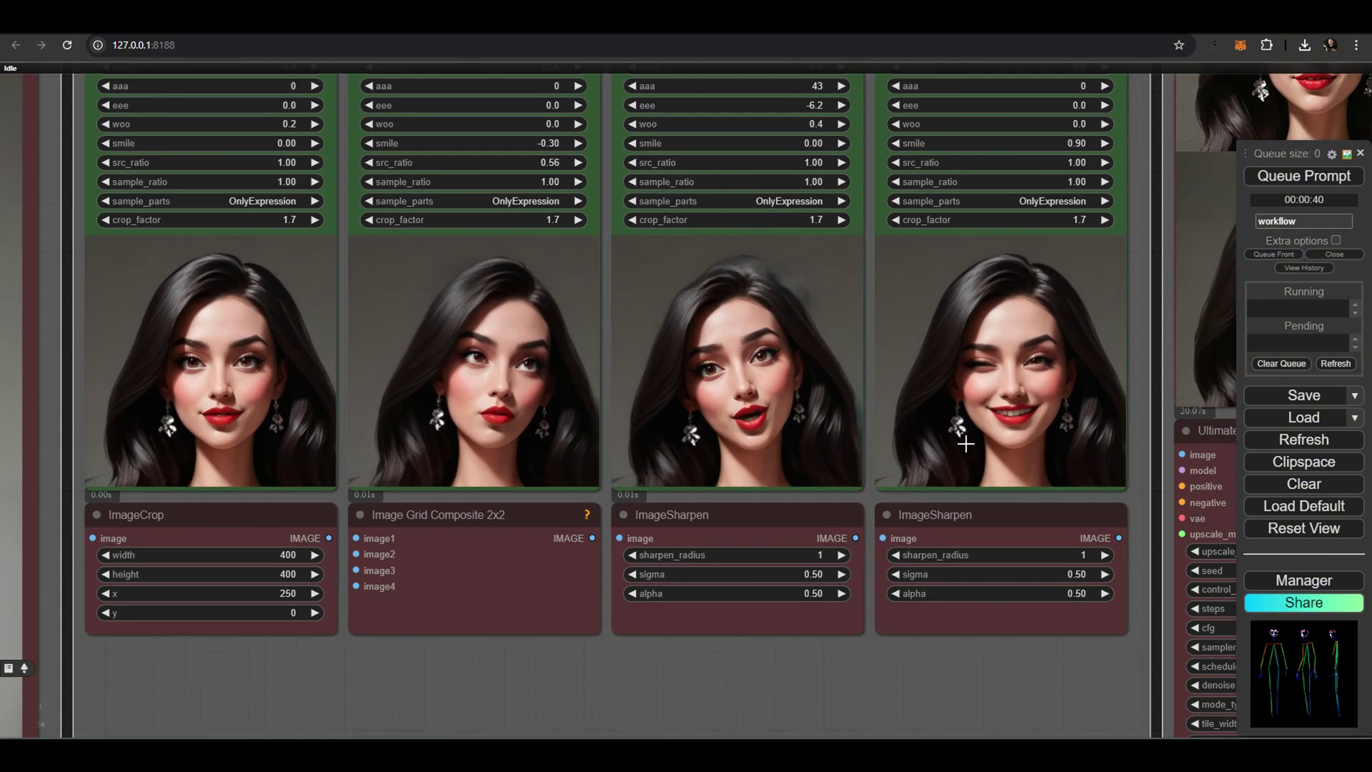
scroll(1009, 336, down, 1)
scroll(1009, 335, down, 2)
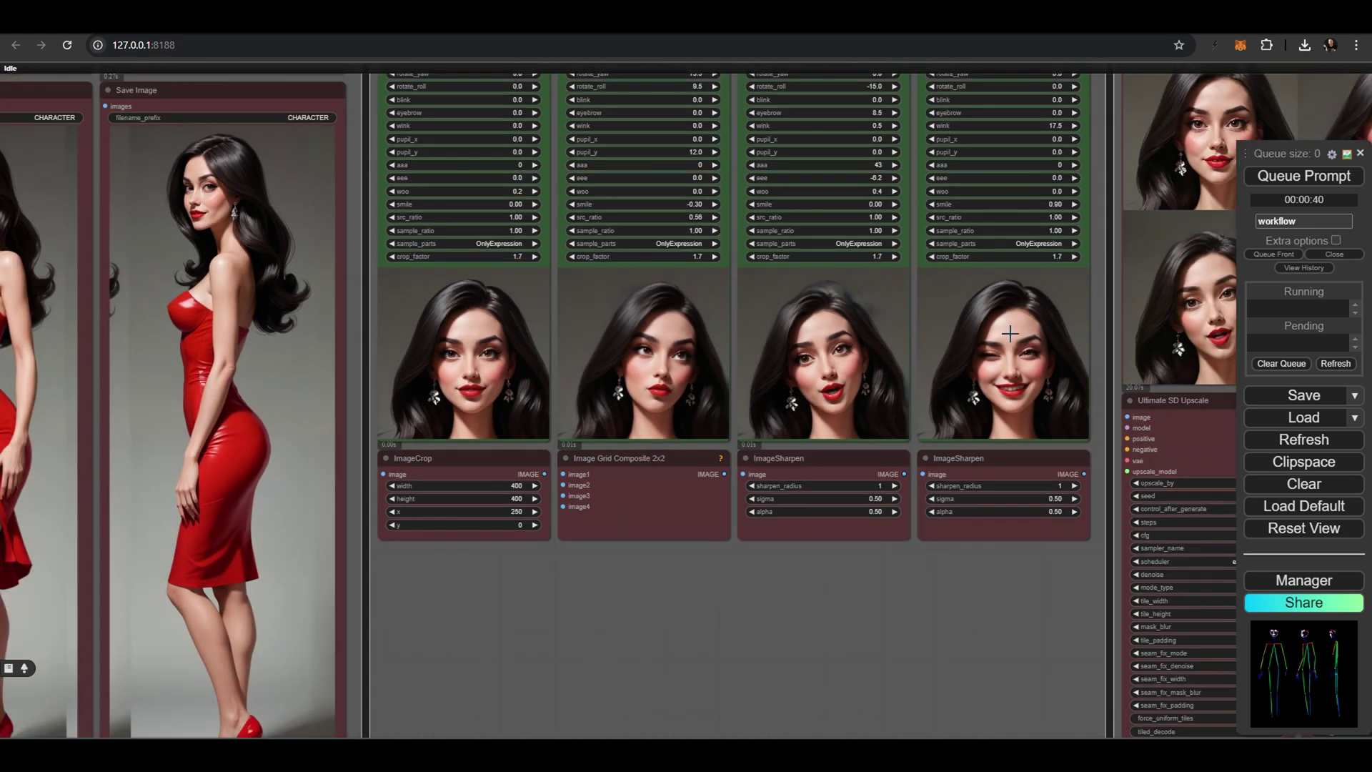
drag(950, 559, 944, 731)
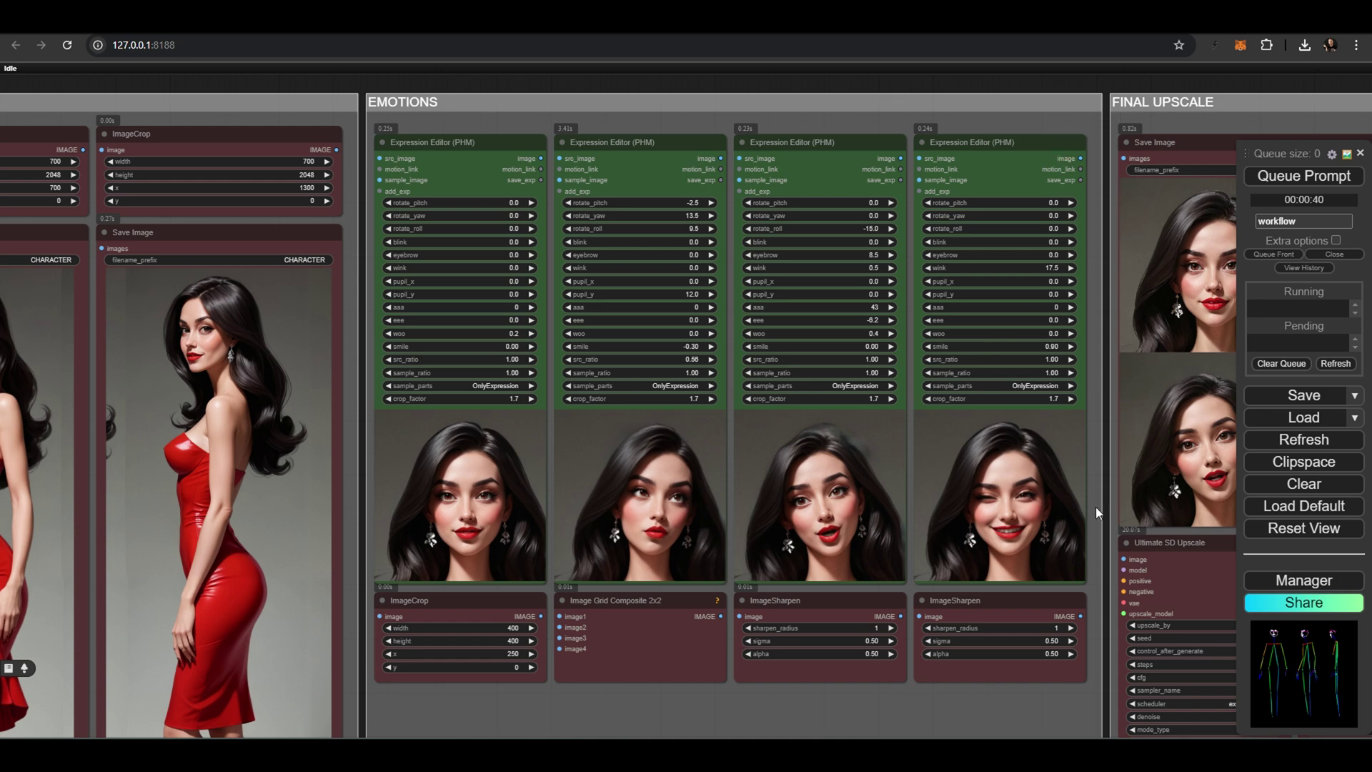
- Examine the upscaled expression grid and portrait in the Final Upscale group, then view the whole workflow
drag(1022, 706, 501, 684)
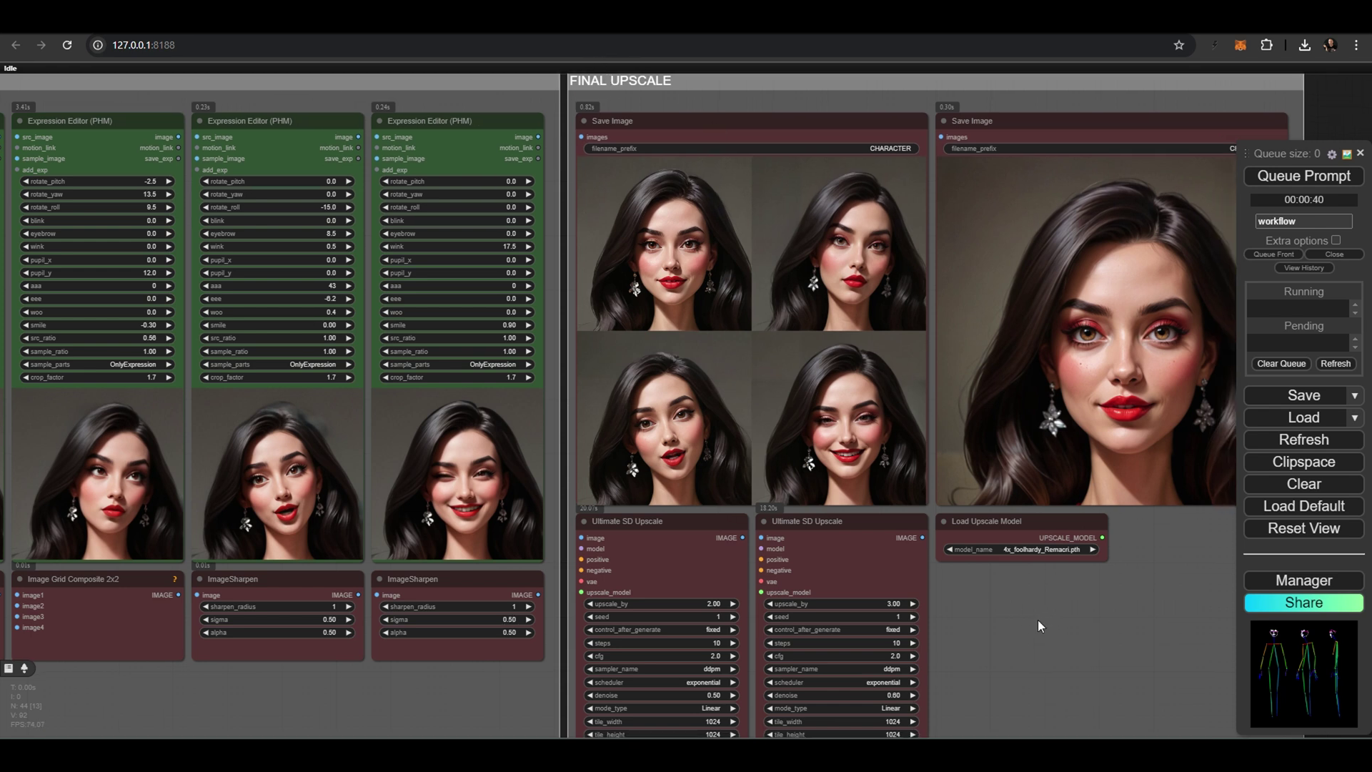
drag(1058, 622, 696, 645)
scroll(797, 342, up, 5)
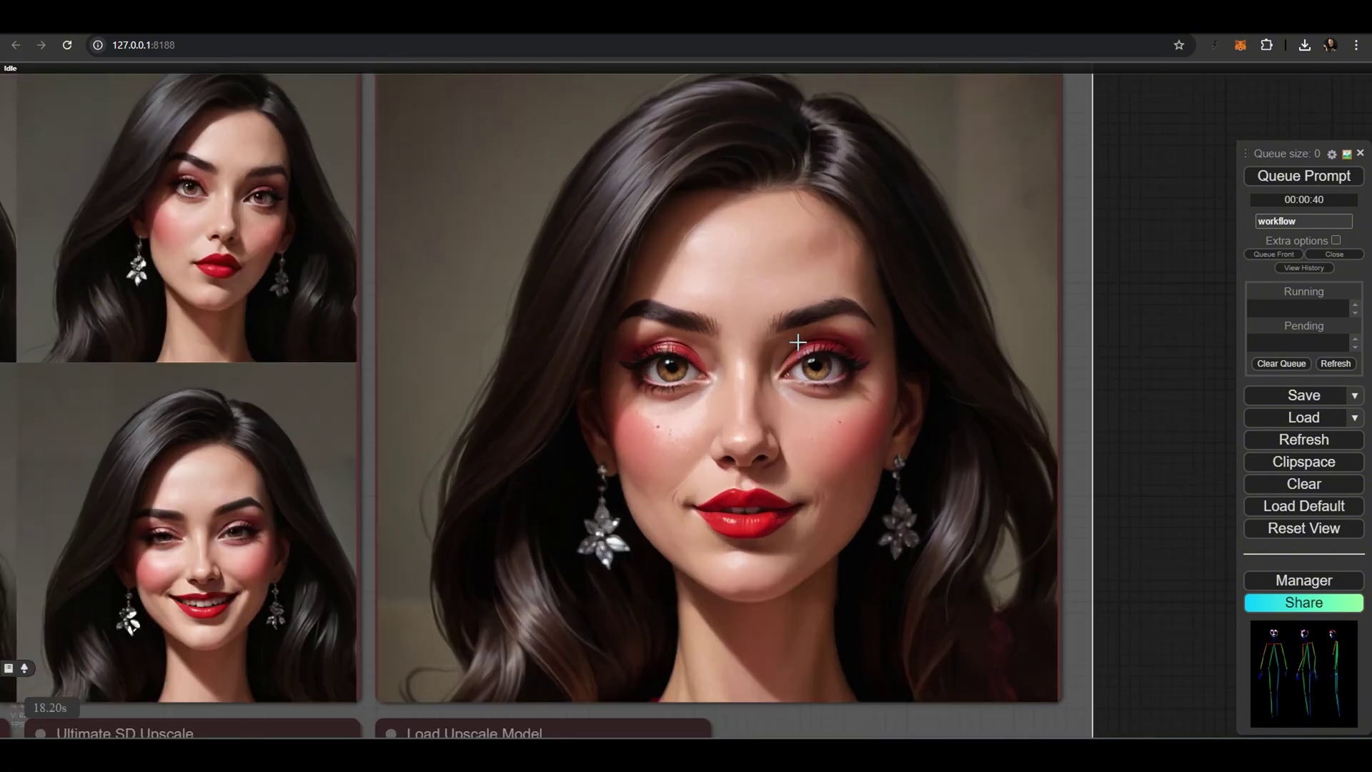
scroll(799, 341, up, 2)
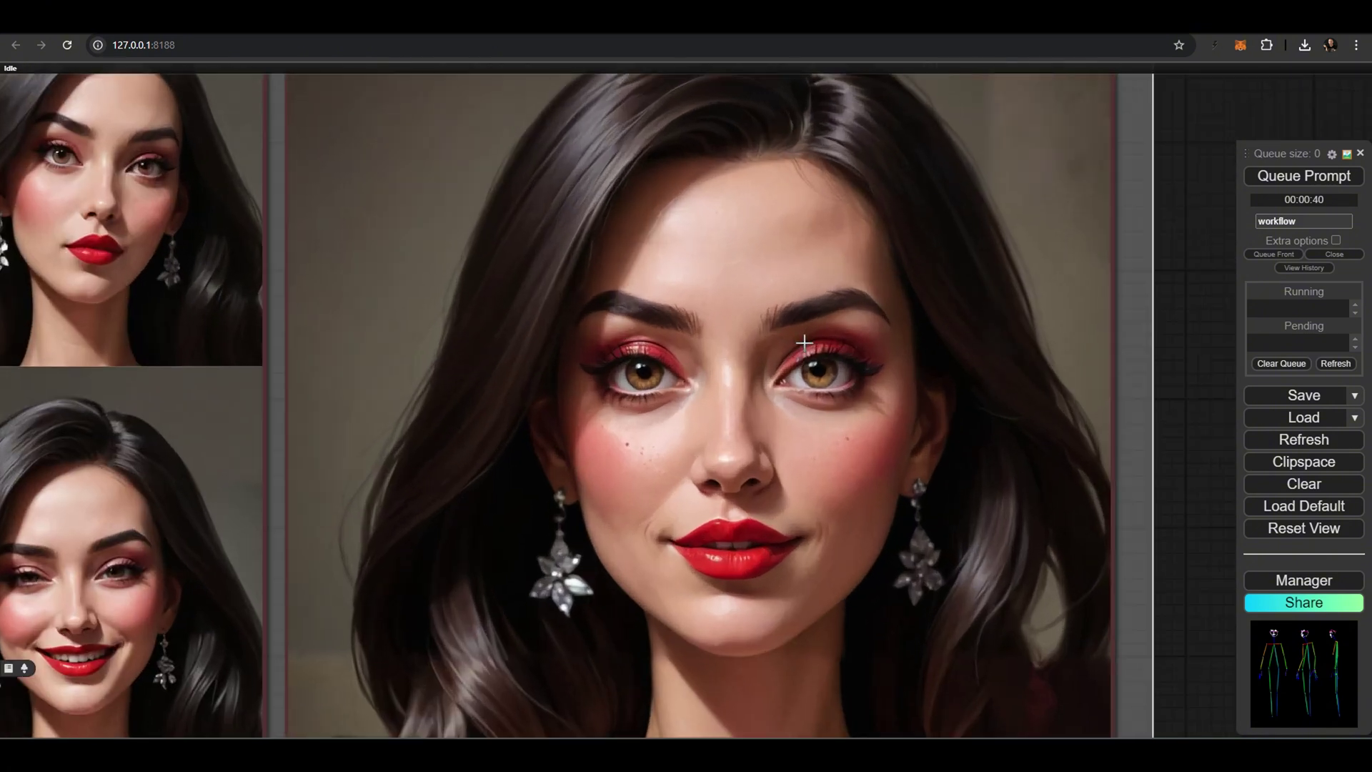
scroll(804, 343, down, 15)
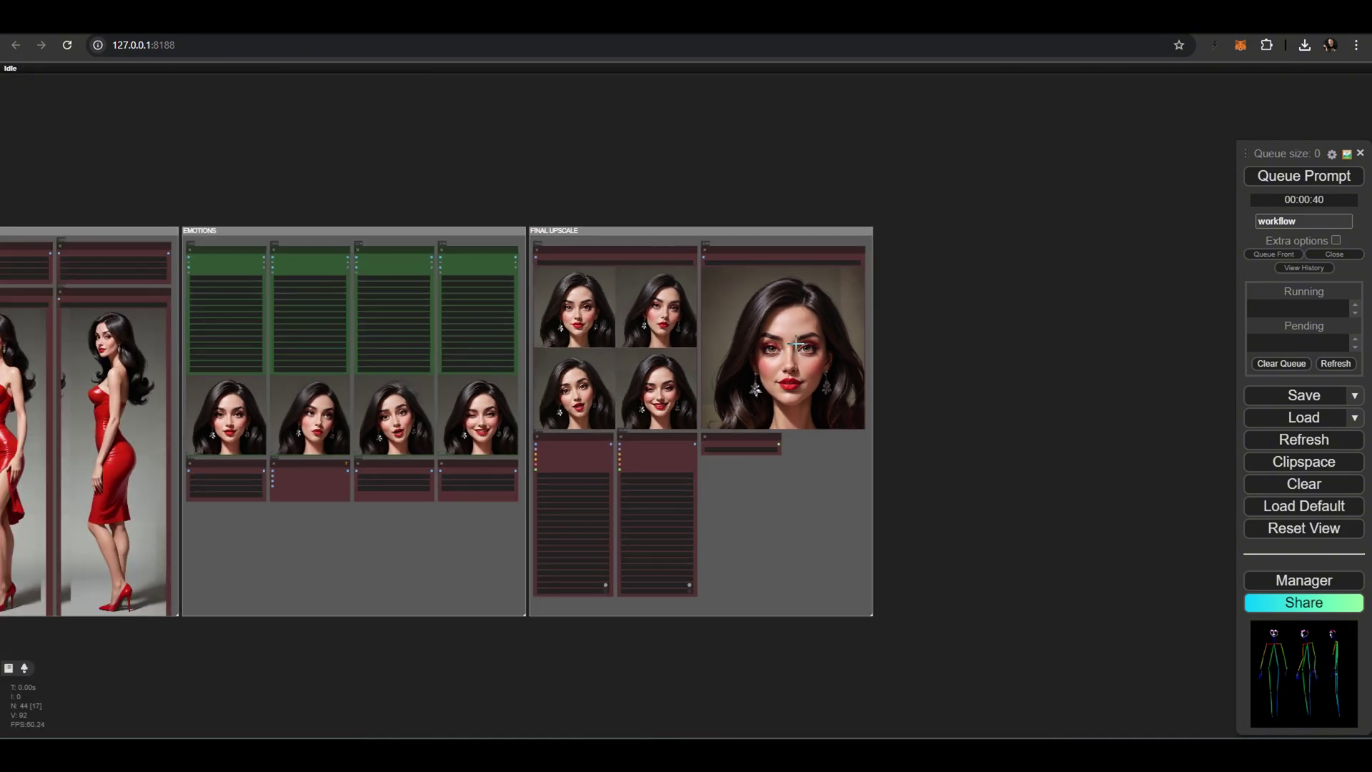
scroll(798, 346, down, 3)
drag(426, 545, 626, 572)
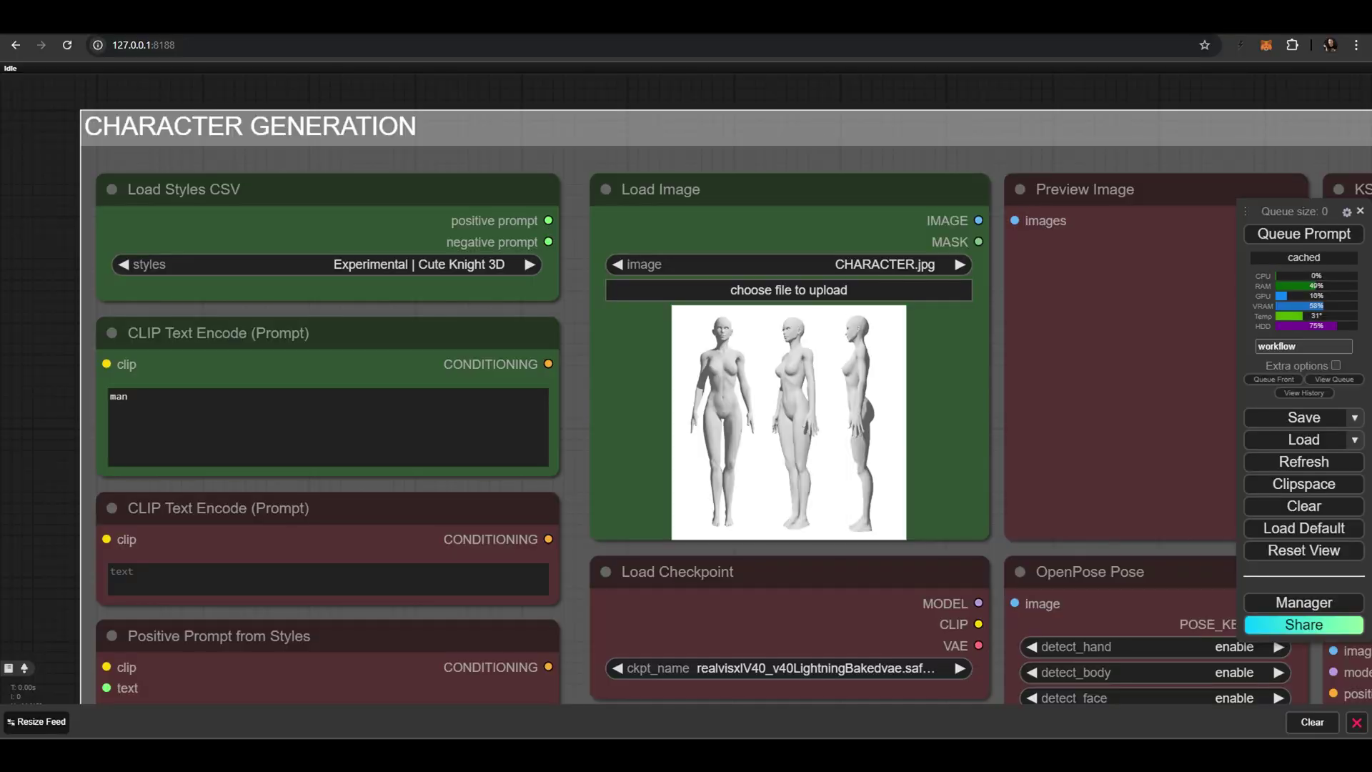
- Set the Load Styles CSV style to Experimental | Cute Knight 3D and select the prompt word "man"
click(447, 269)
text(kni)
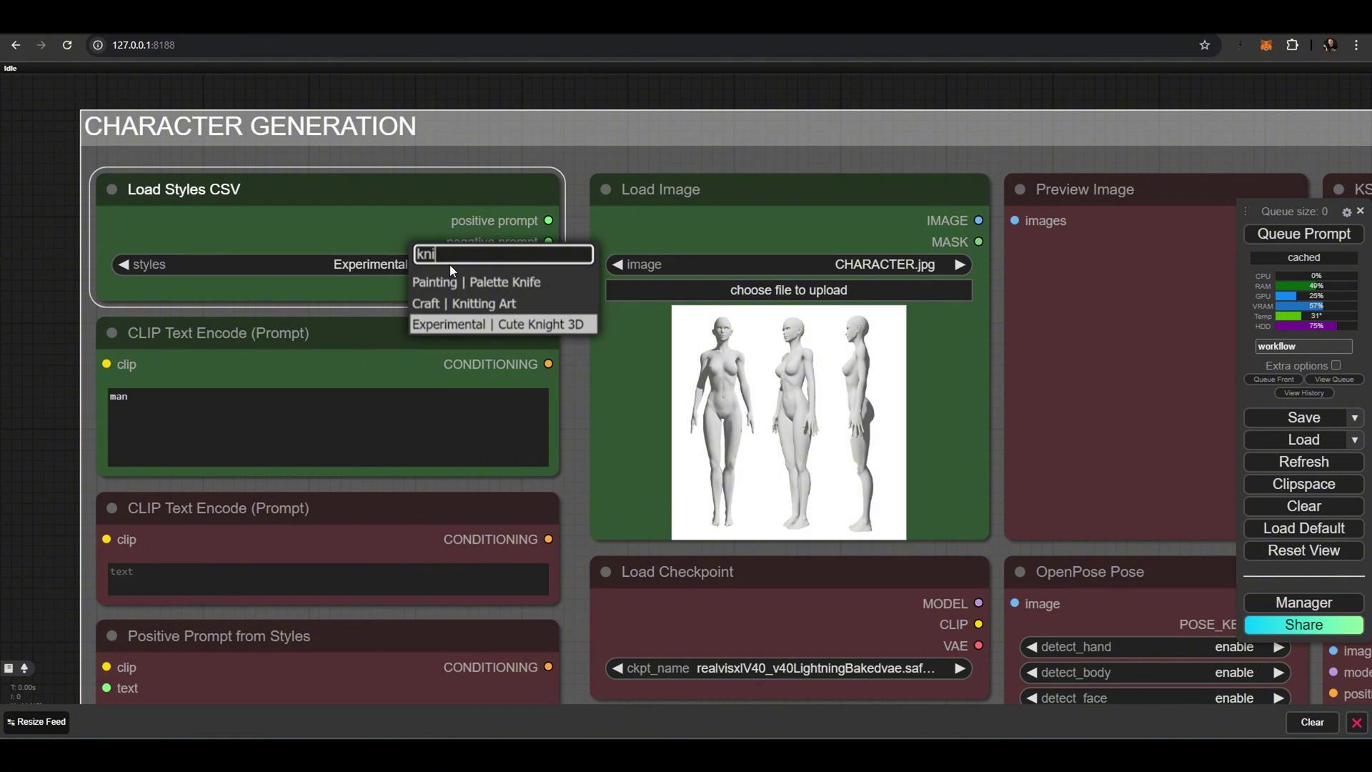
click(489, 326)
scroll(151, 399, up, 7)
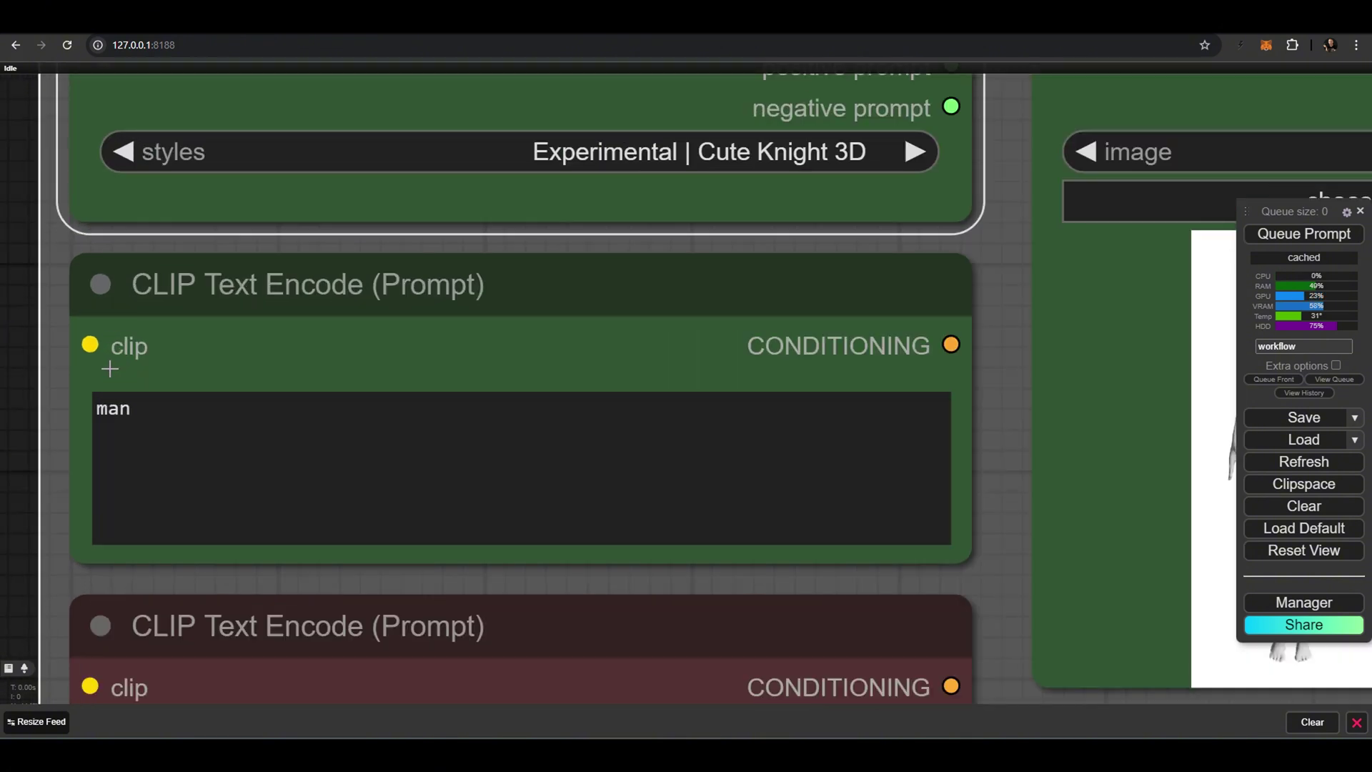
double_click(138, 413)
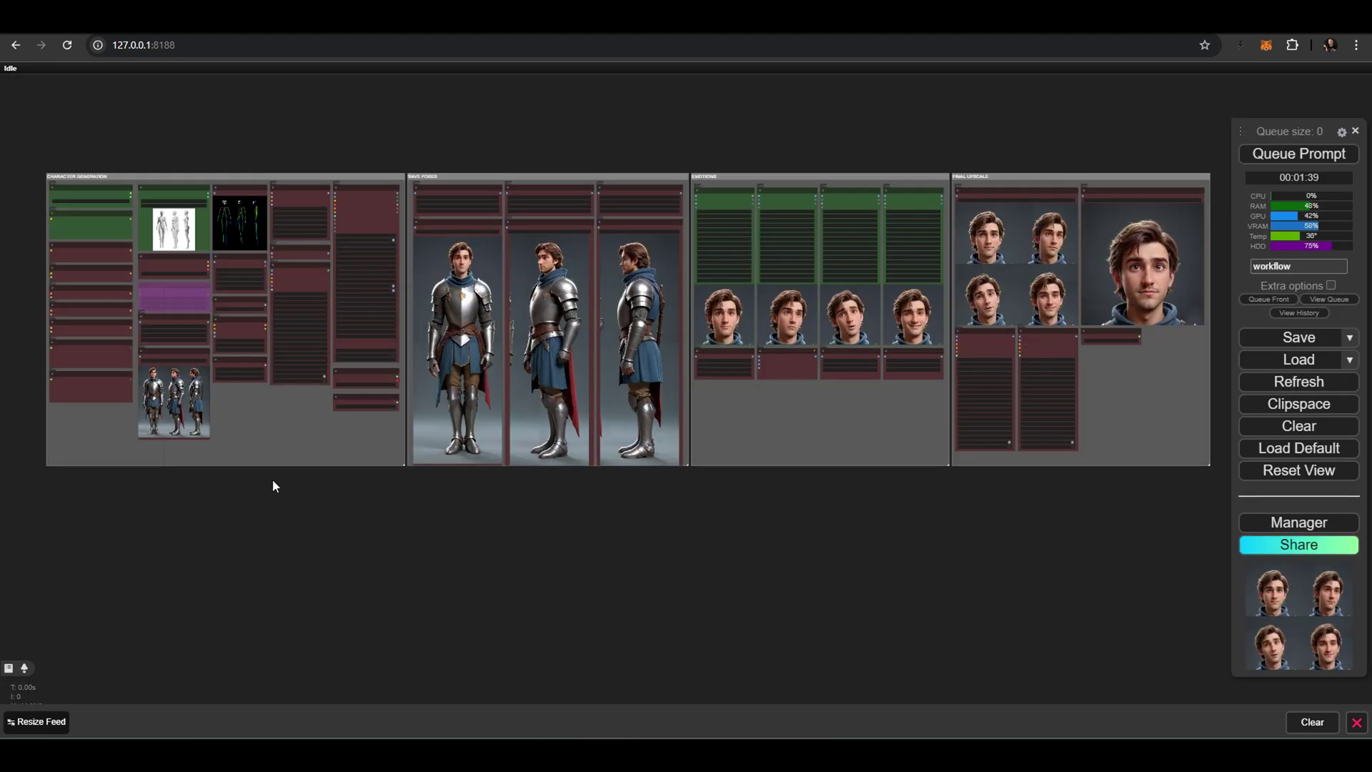
- Examine the generated three-view knight image and the separate knight images in the poses group
scroll(176, 436, up, 15)
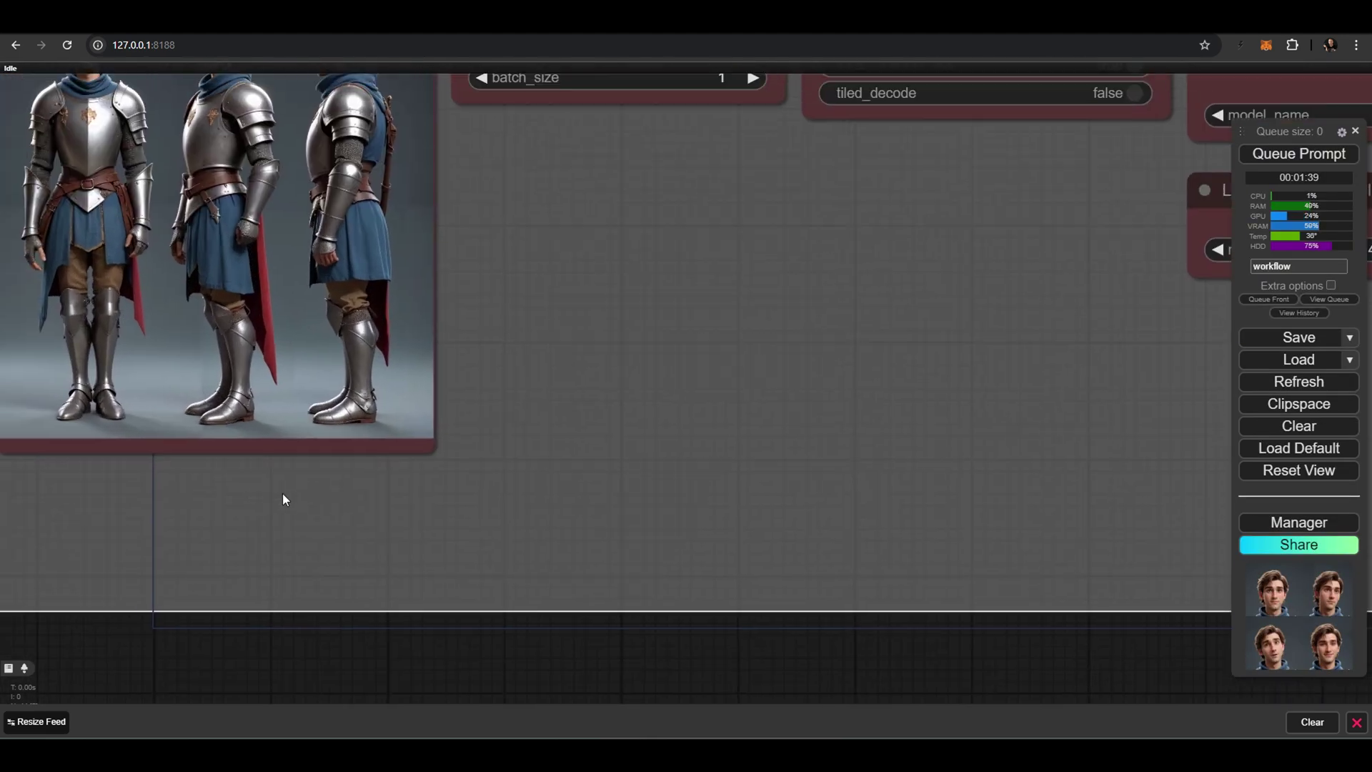
drag(282, 493, 394, 642)
scroll(394, 647, up, 1)
drag(825, 347, 899, 371)
scroll(822, 422, up, 2)
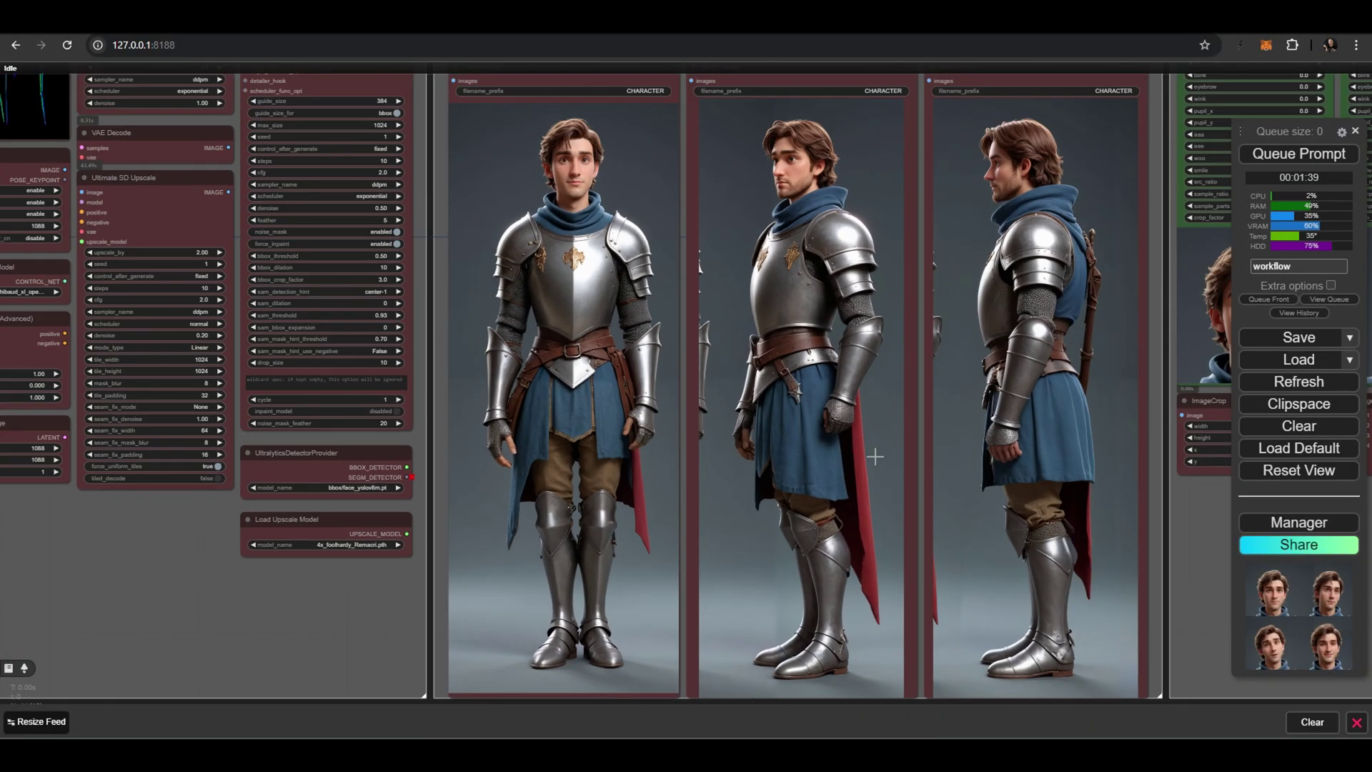
- Examine the knight's four expressions in the Emotions group and the upscaled portrait in Final Upscale
drag(1182, 502, 470, 565)
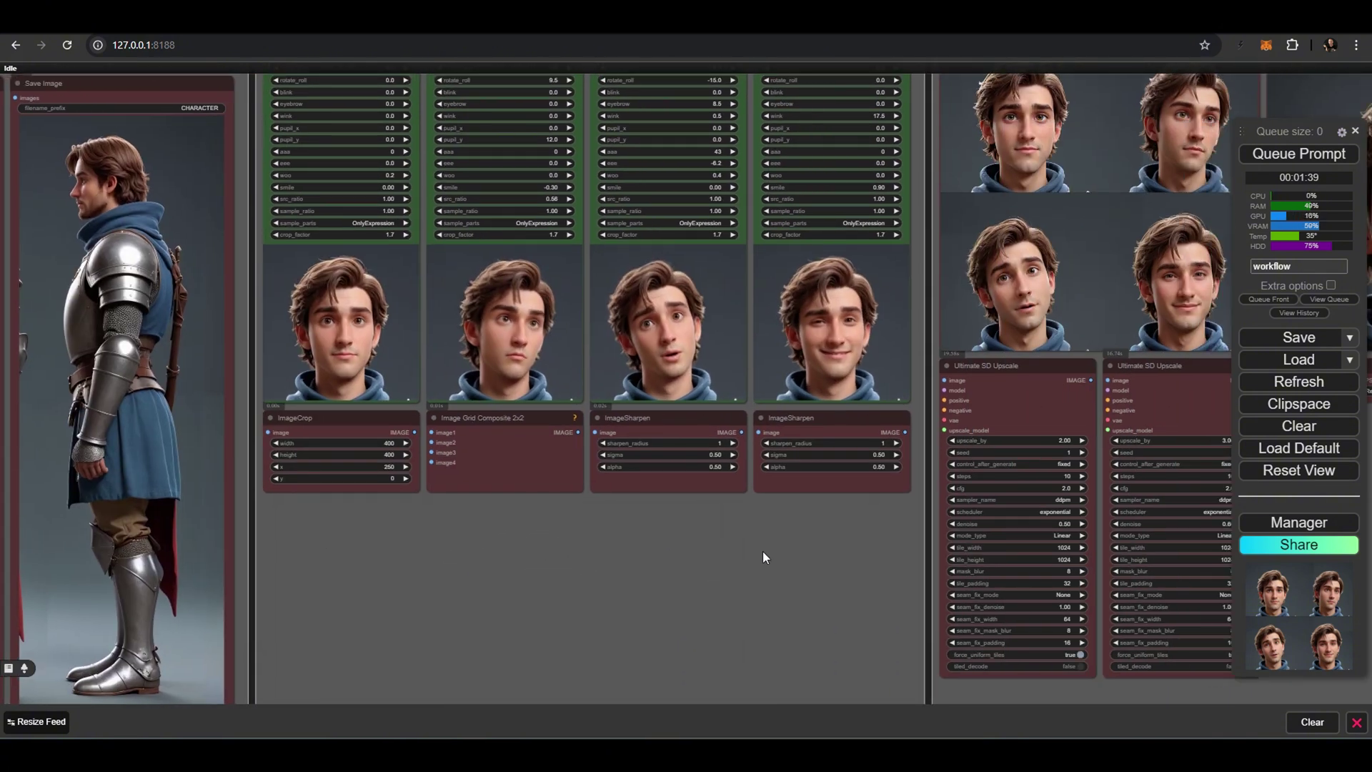
drag(887, 544, 293, 647)
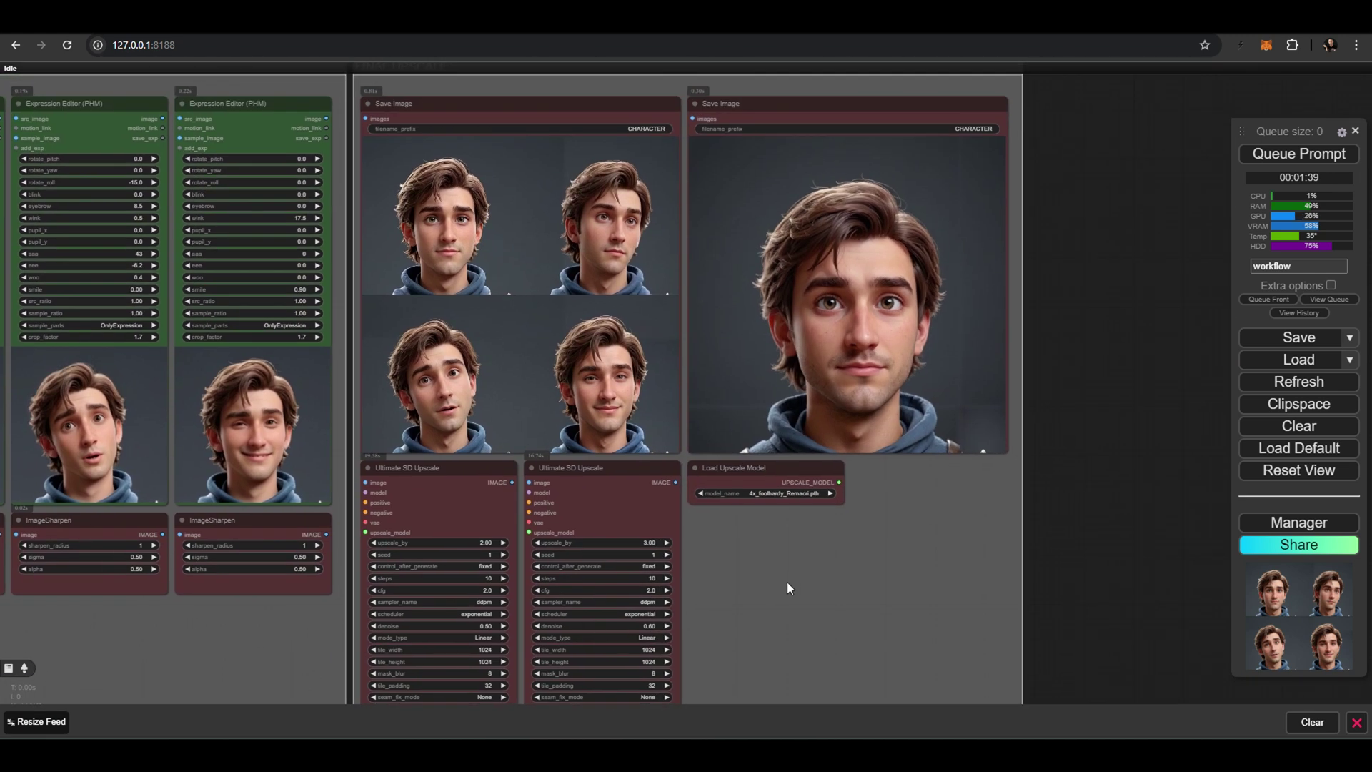
drag(856, 554, 735, 625)
scroll(829, 308, up, 8)
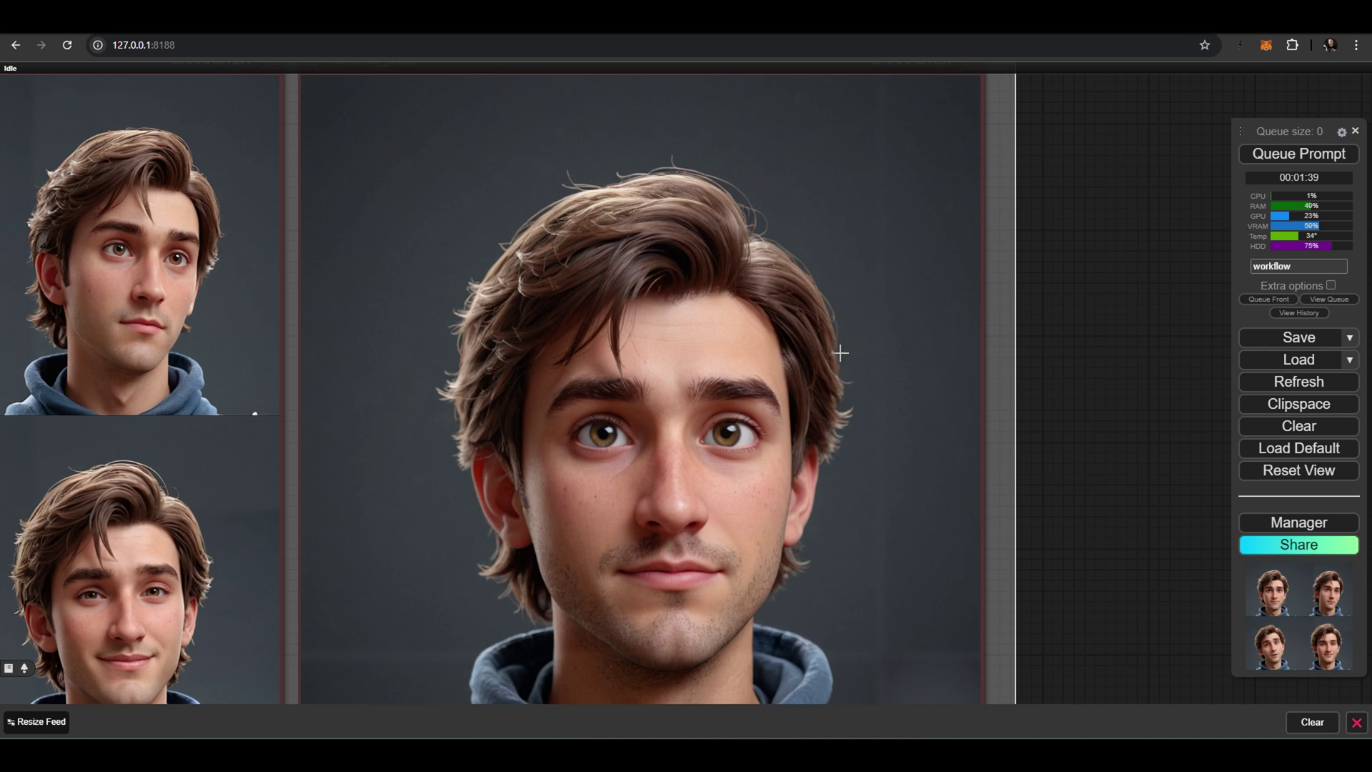
scroll(840, 354, down, 6)
scroll(1095, 346, down, 9)
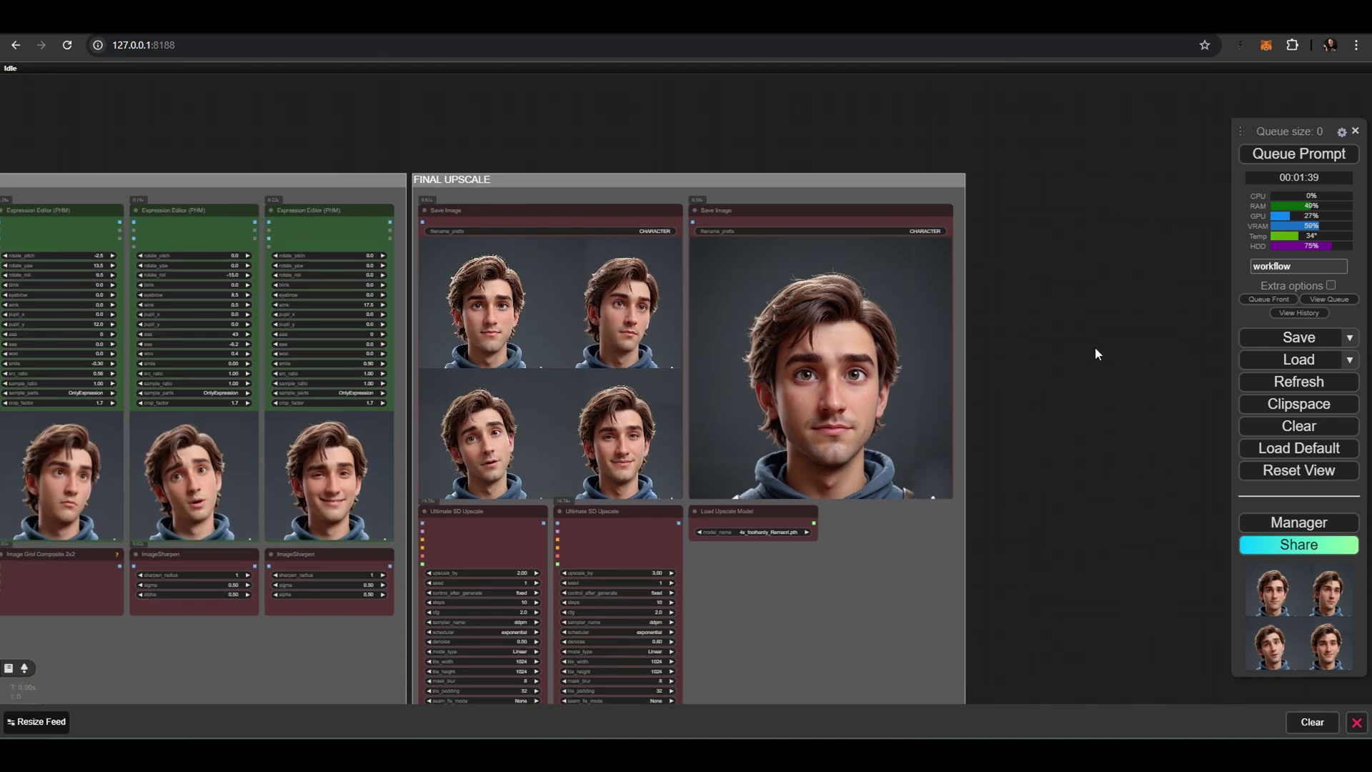
drag(538, 530, 564, 543)
scroll(572, 547, up, 2)
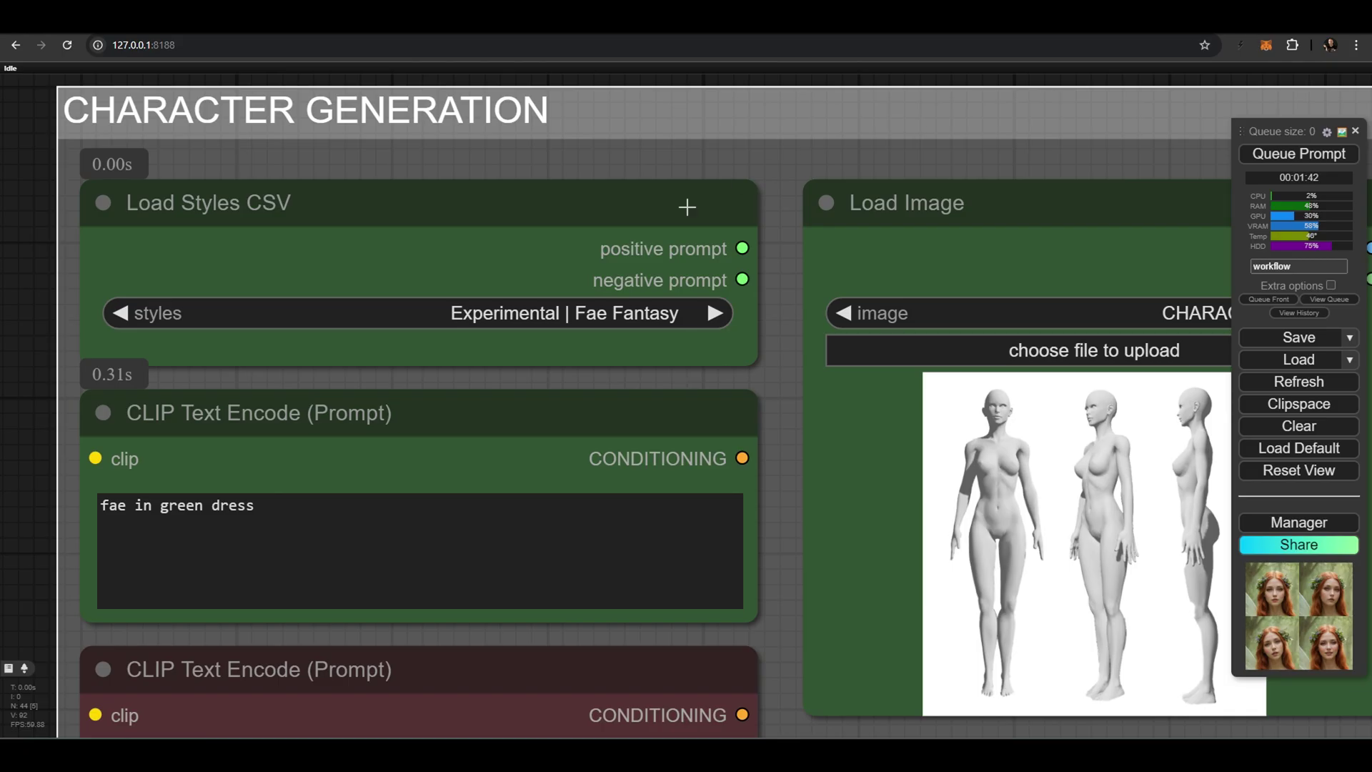
- Set the Load Styles CSV style to Experimental | Fae Fantasy and select the prompt text "fae in green dress"
click(607, 306)
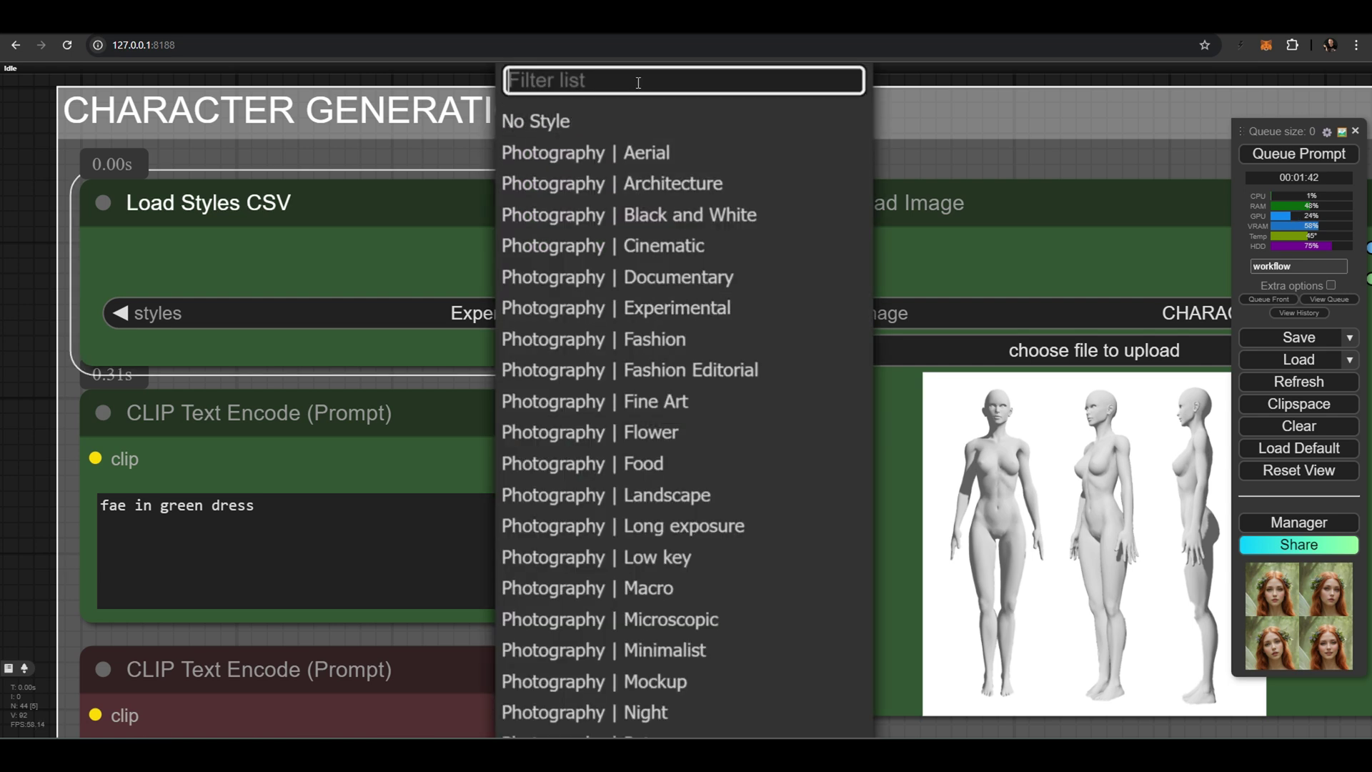
text(fae)
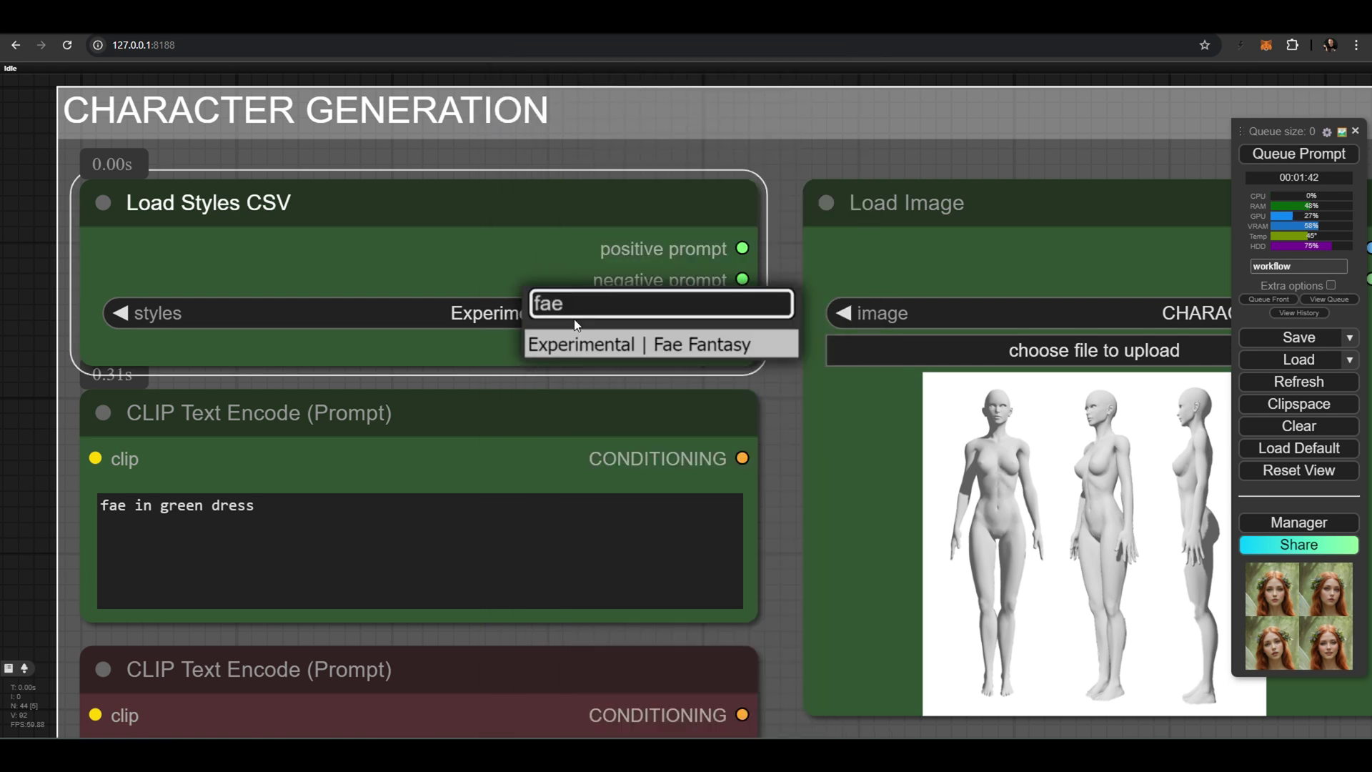
click(640, 343)
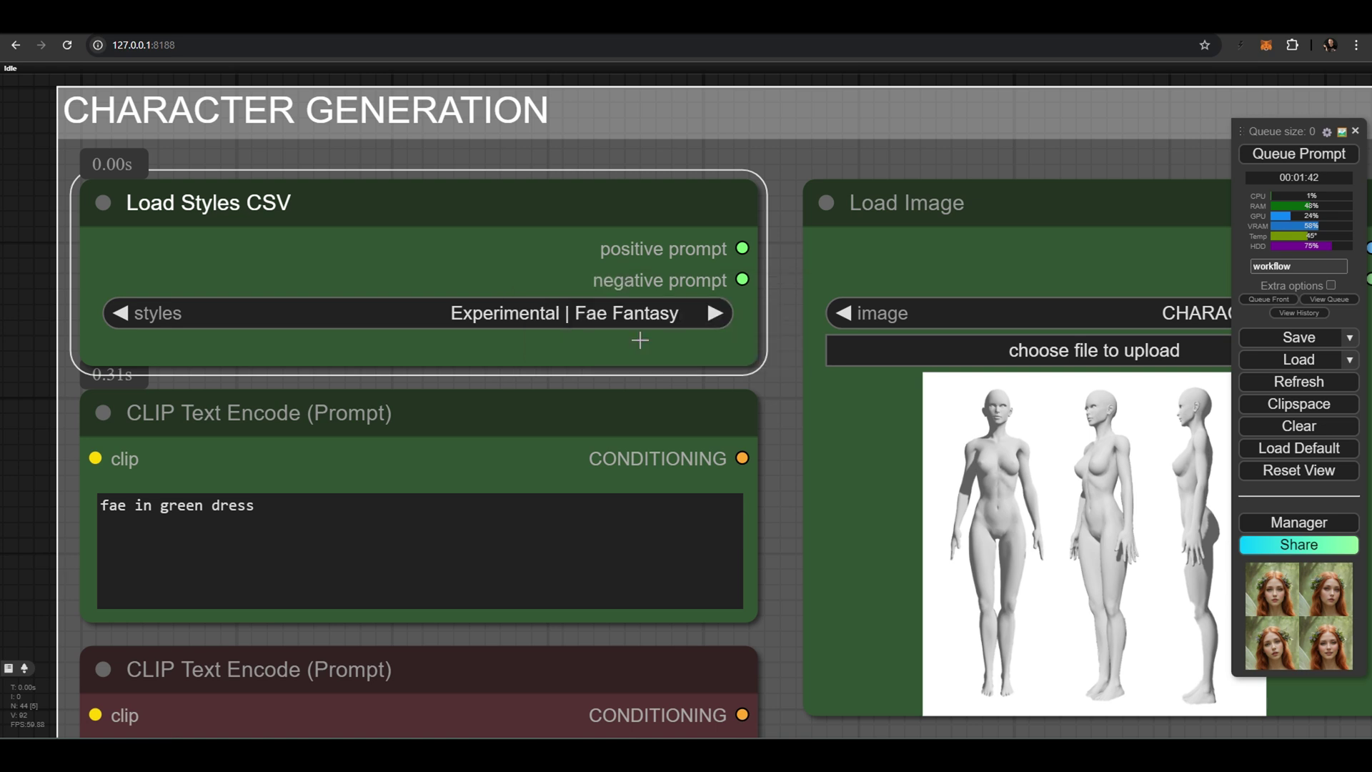
drag(258, 507, 100, 512)
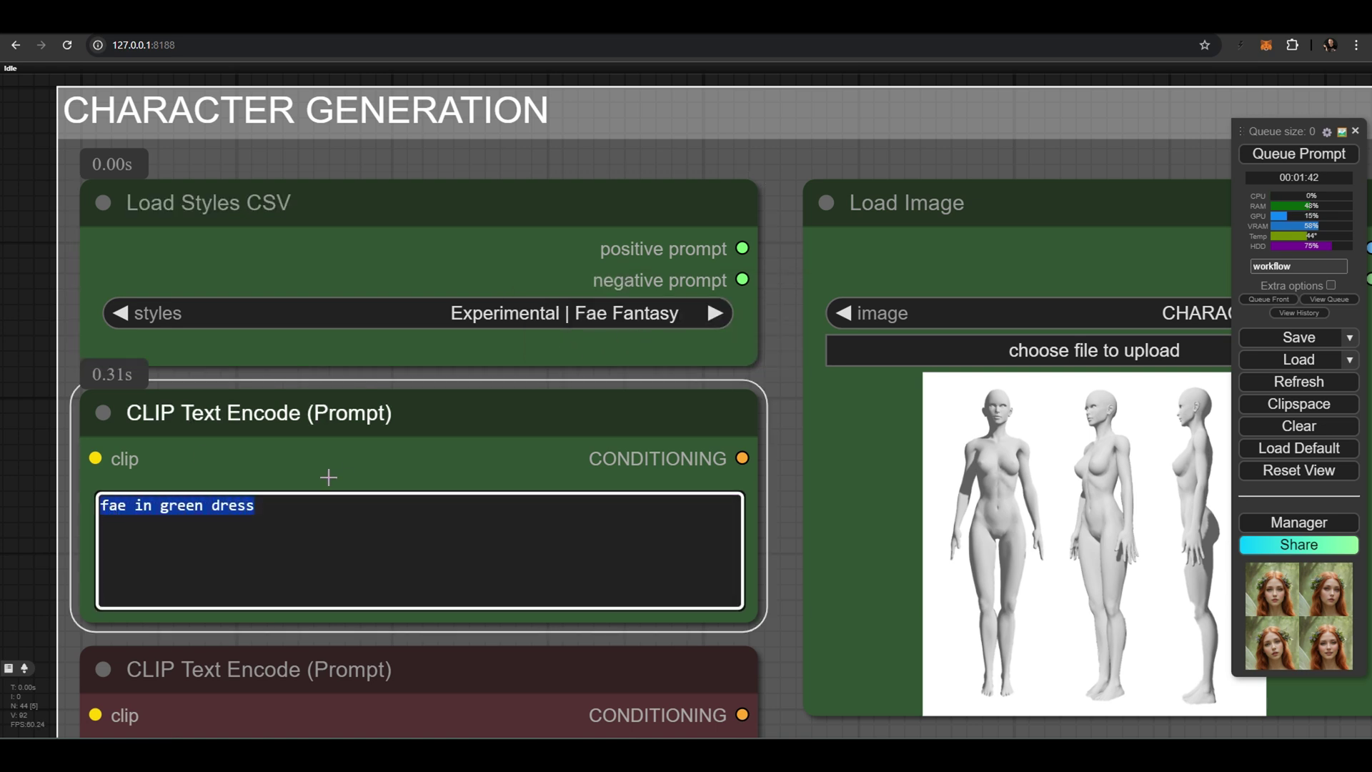
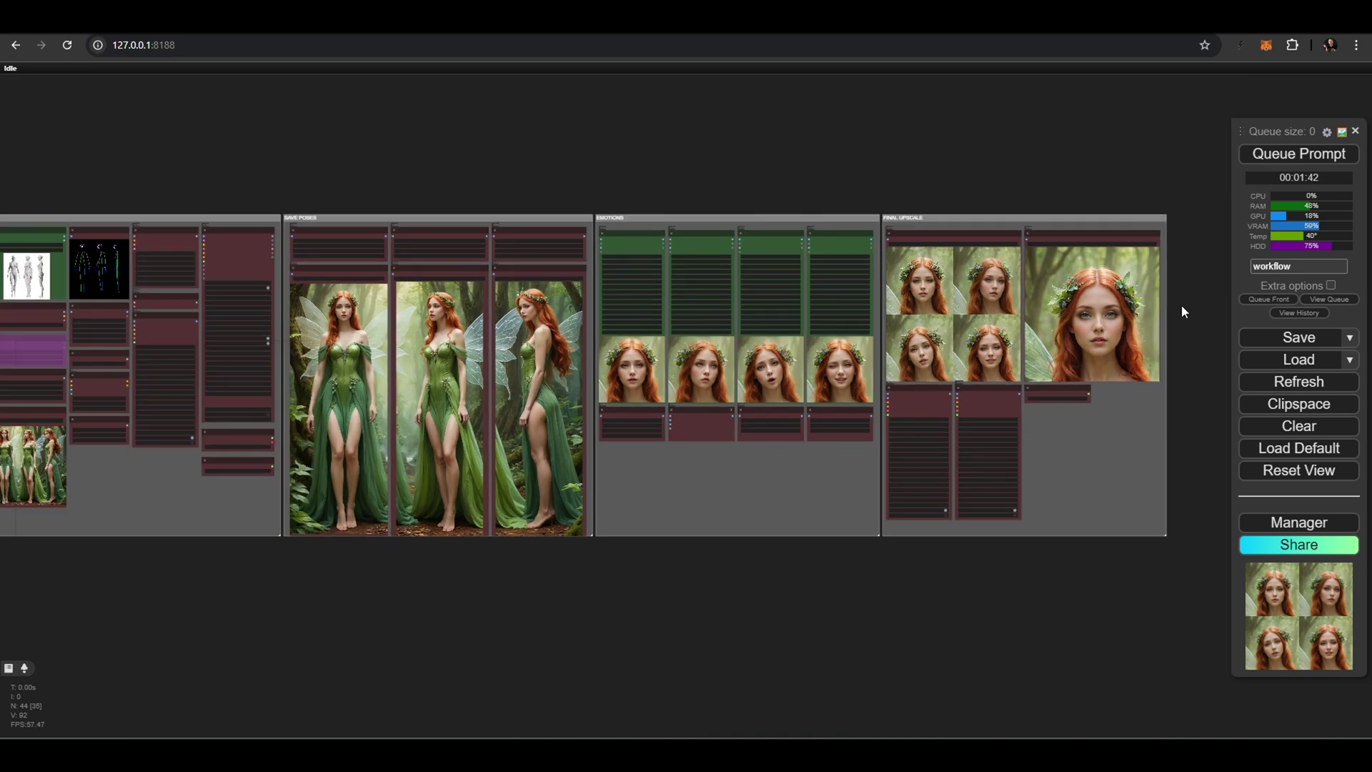
scroll(1182, 305, up, 1)
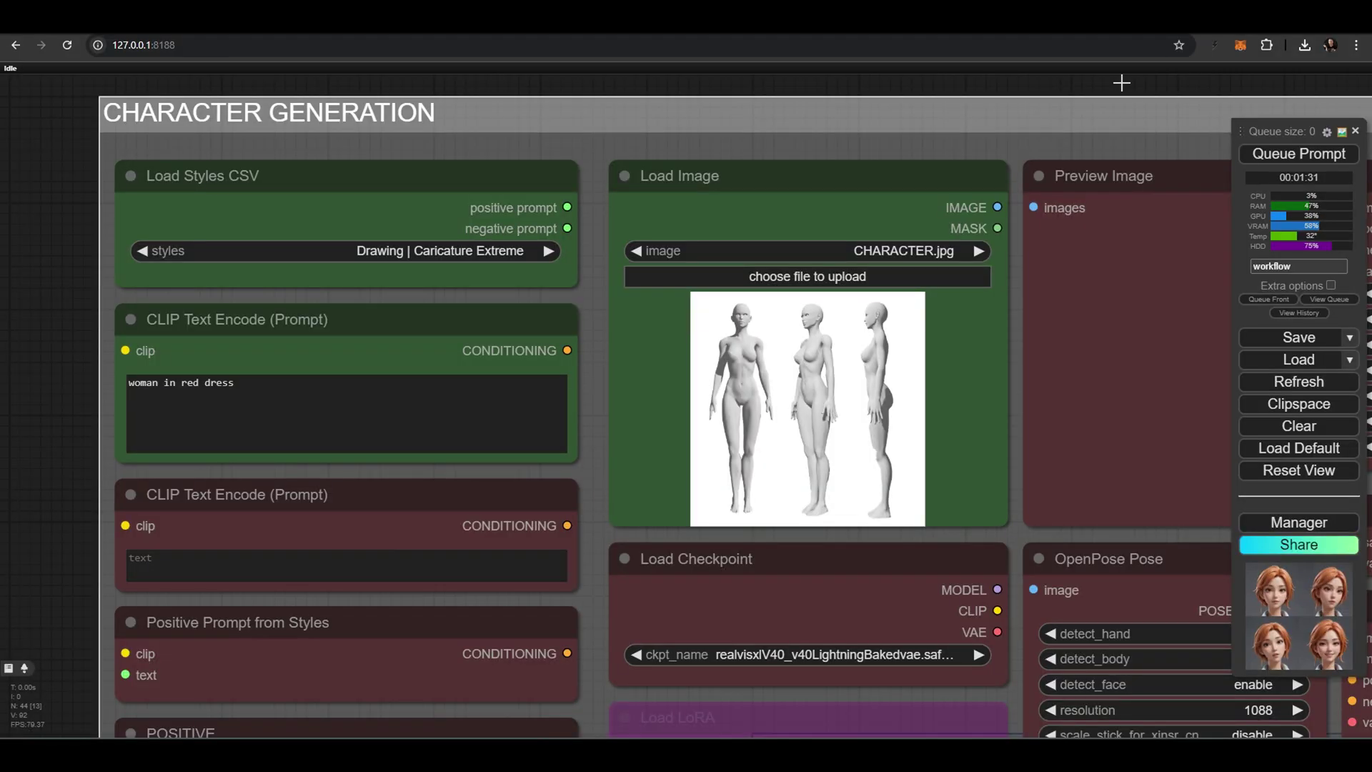
- Set the Load Styles CSV style to Experimental | Cybernetic Flora
click(488, 250)
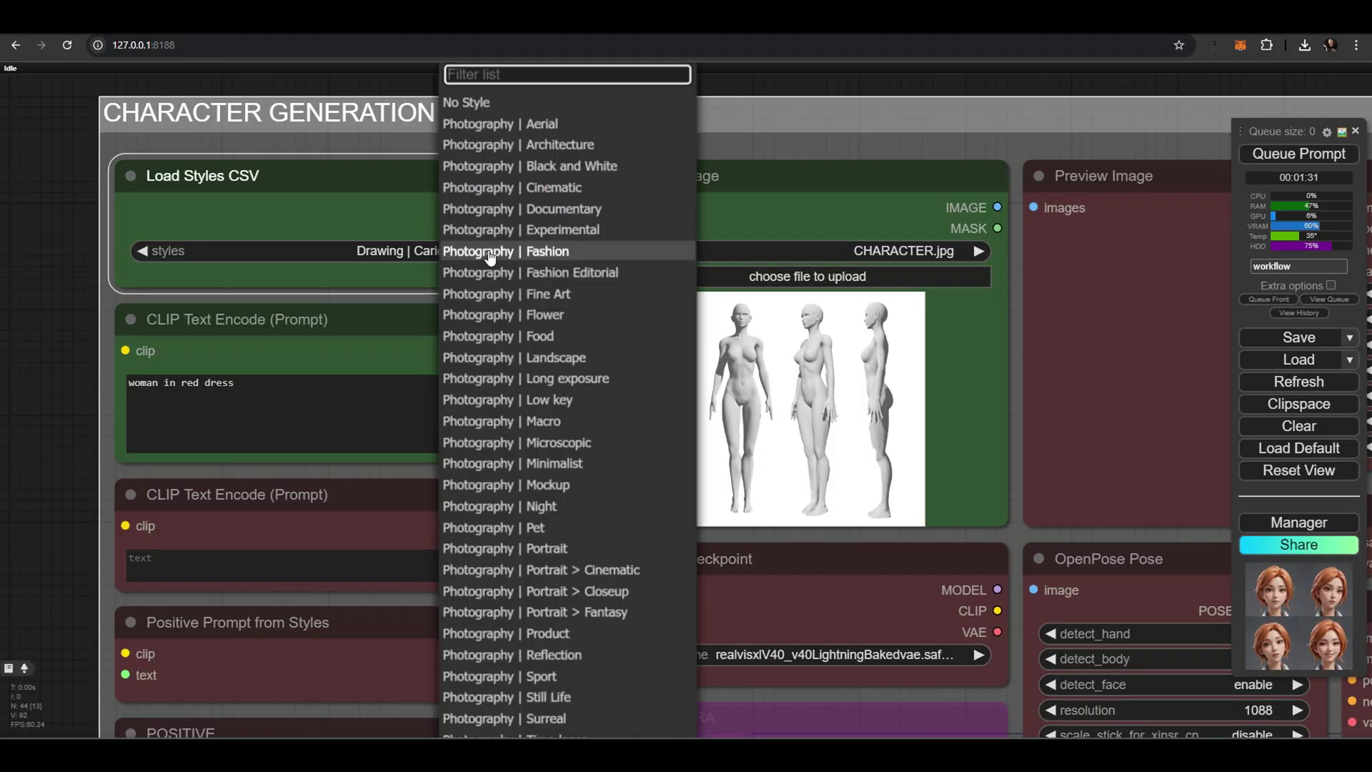
scroll(491, 257, down, 3)
text(flo)
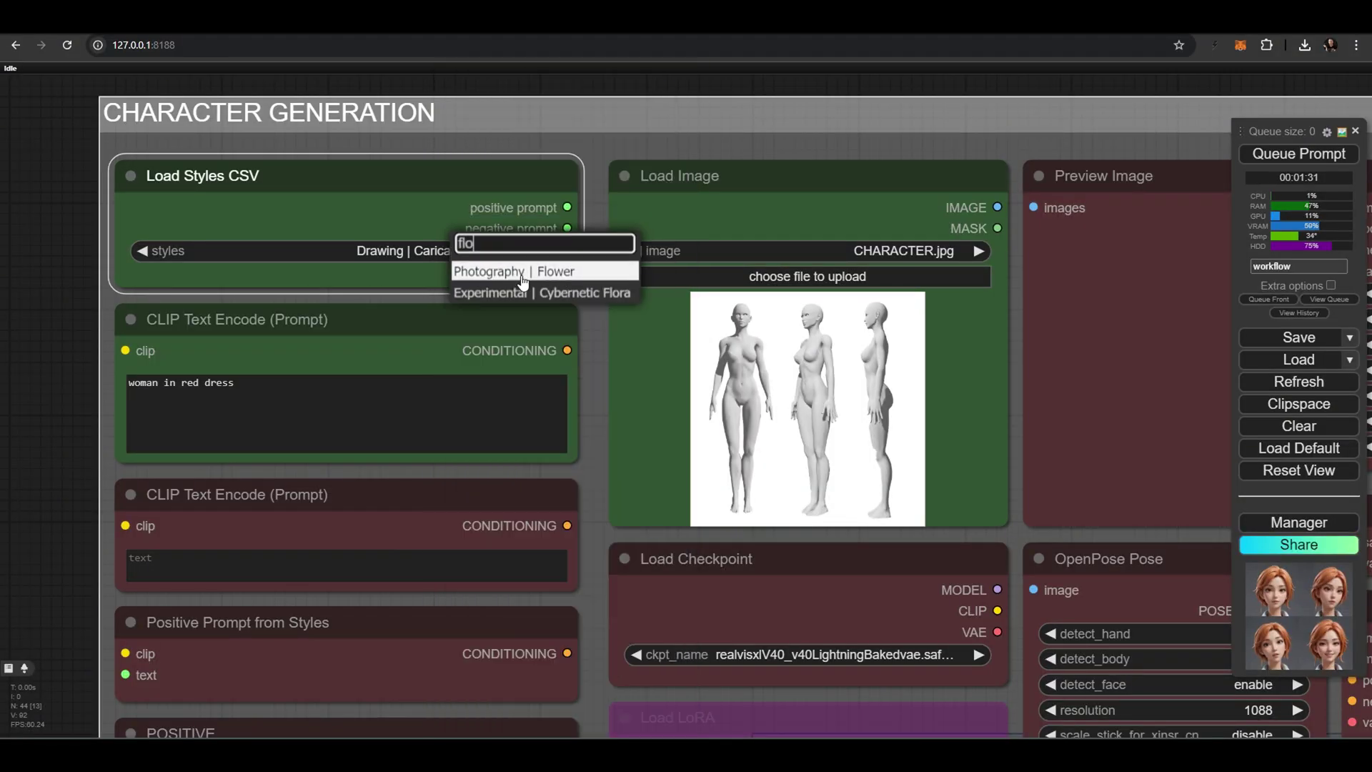
click(537, 293)
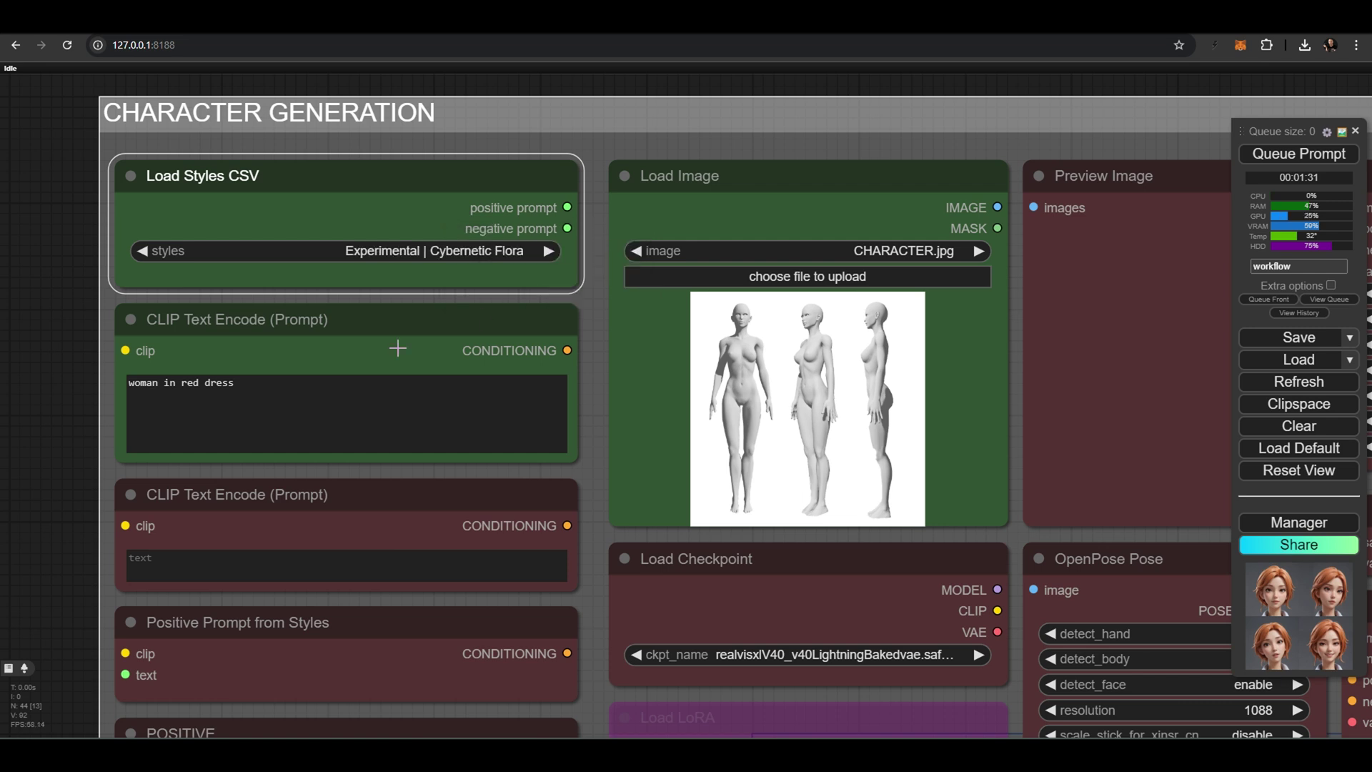
- Shorten the positive prompt to "woman" and queue the generation
drag(244, 383, 159, 390)
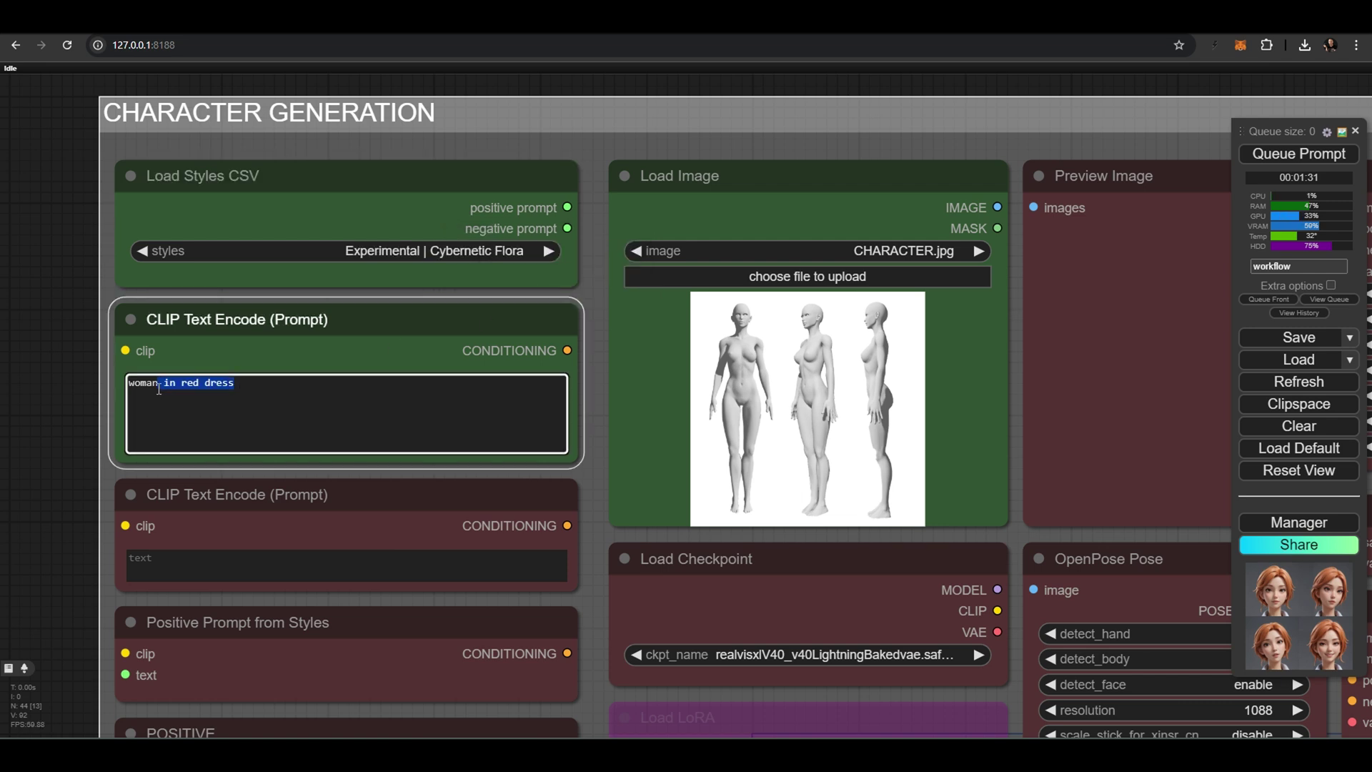
key(BackSpace)
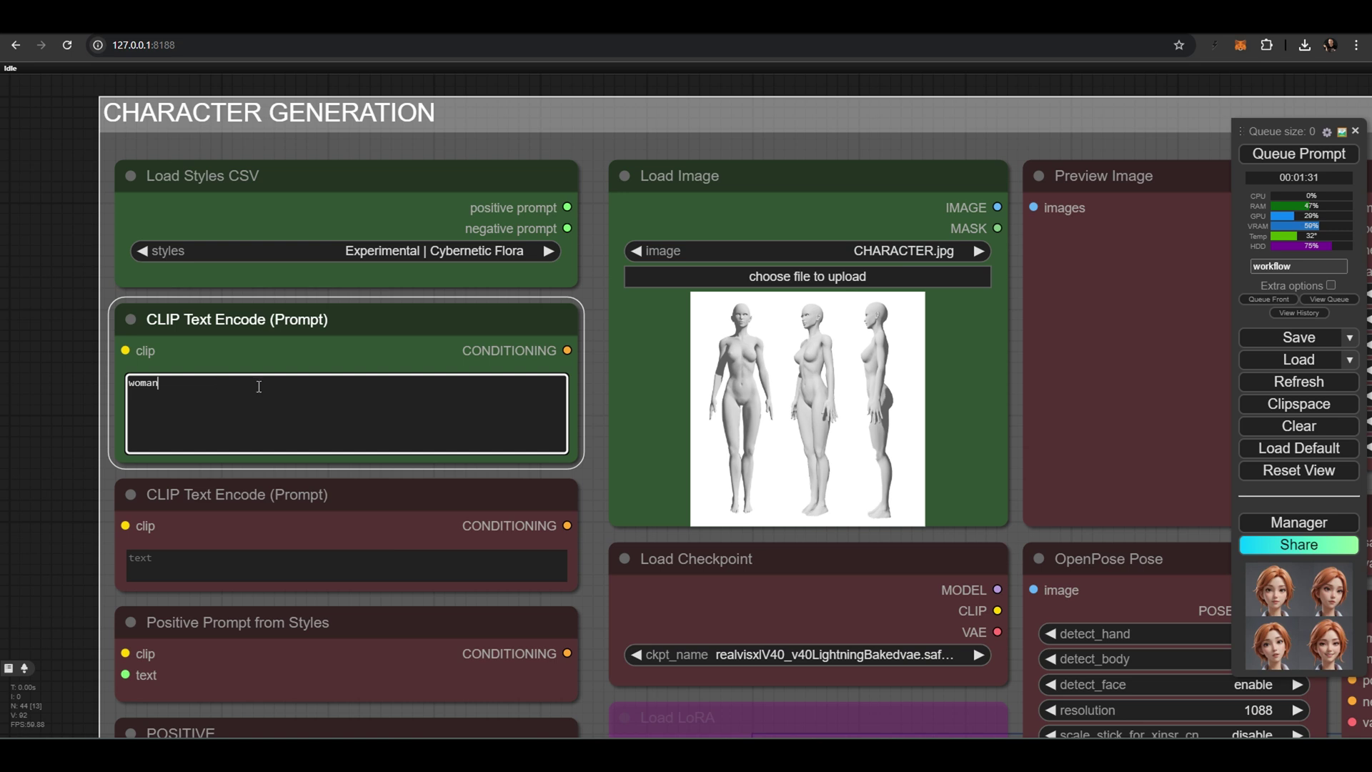
click(1265, 156)
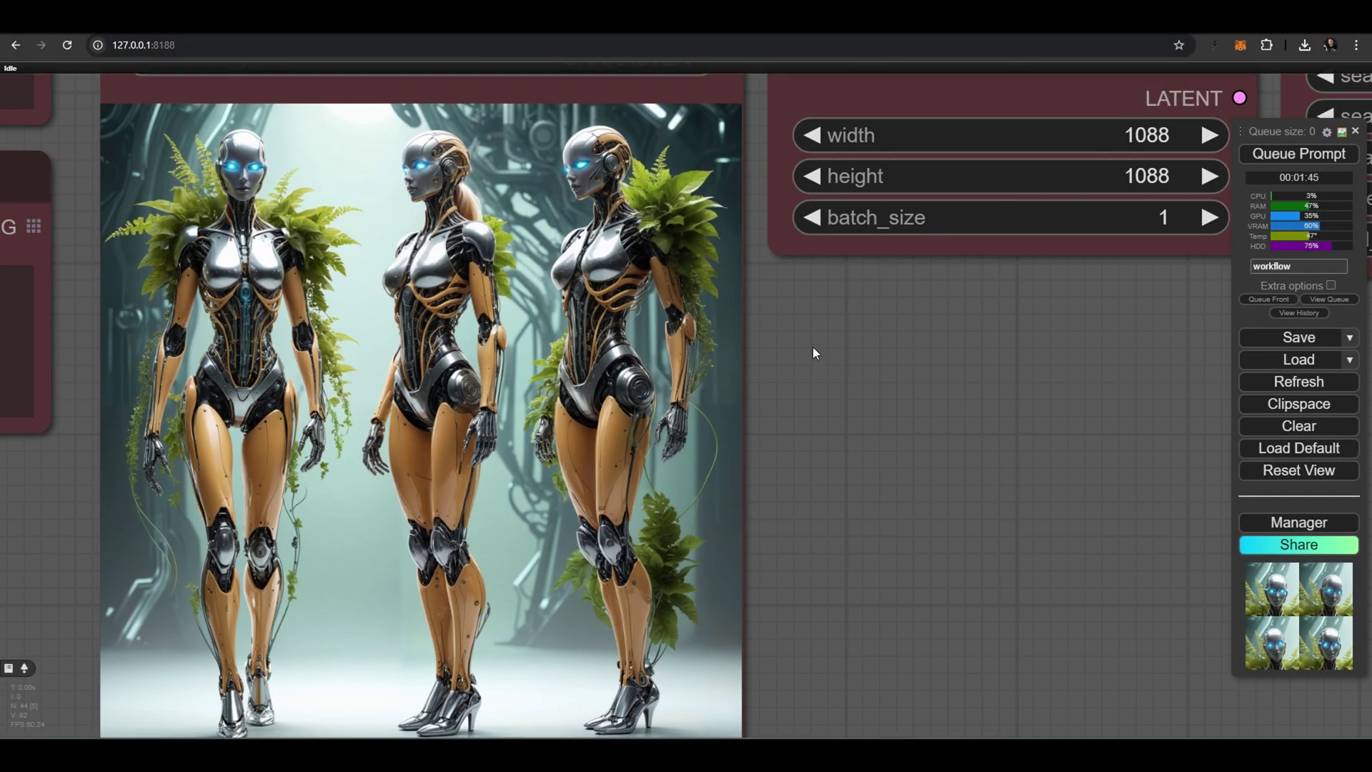
- Examine the generated cybernetic woman's three views, her separate pose images and the four expressions in the Emotions group
scroll(815, 353, down, 1)
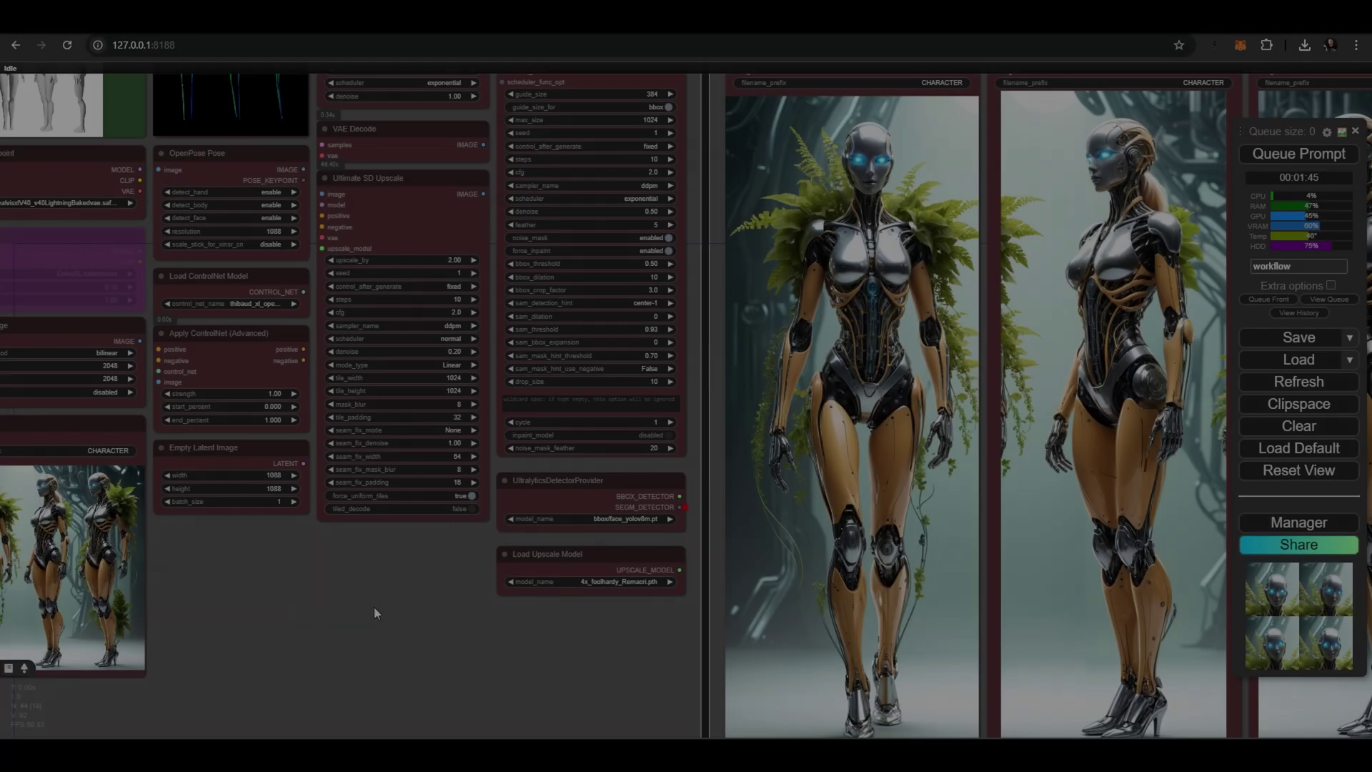
drag(569, 653, 33, 643)
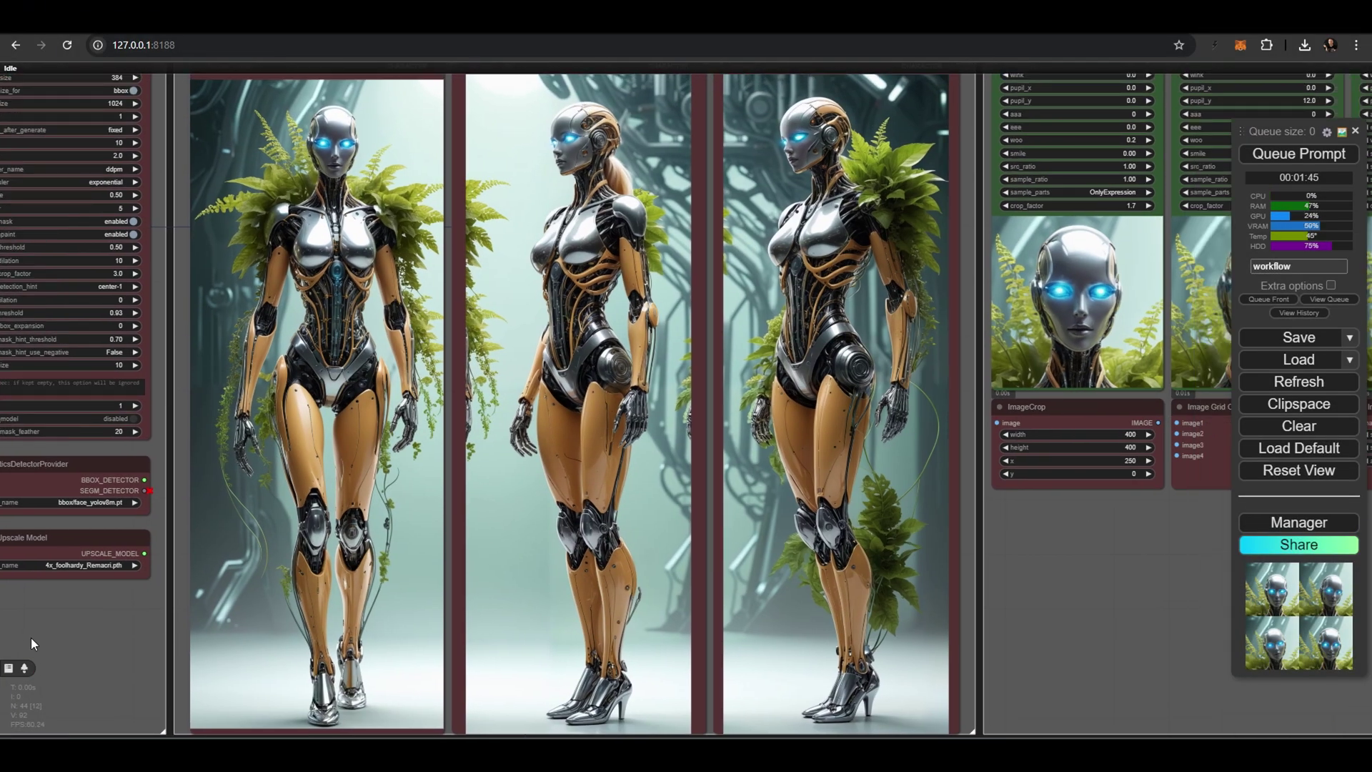
drag(1167, 552, 596, 592)
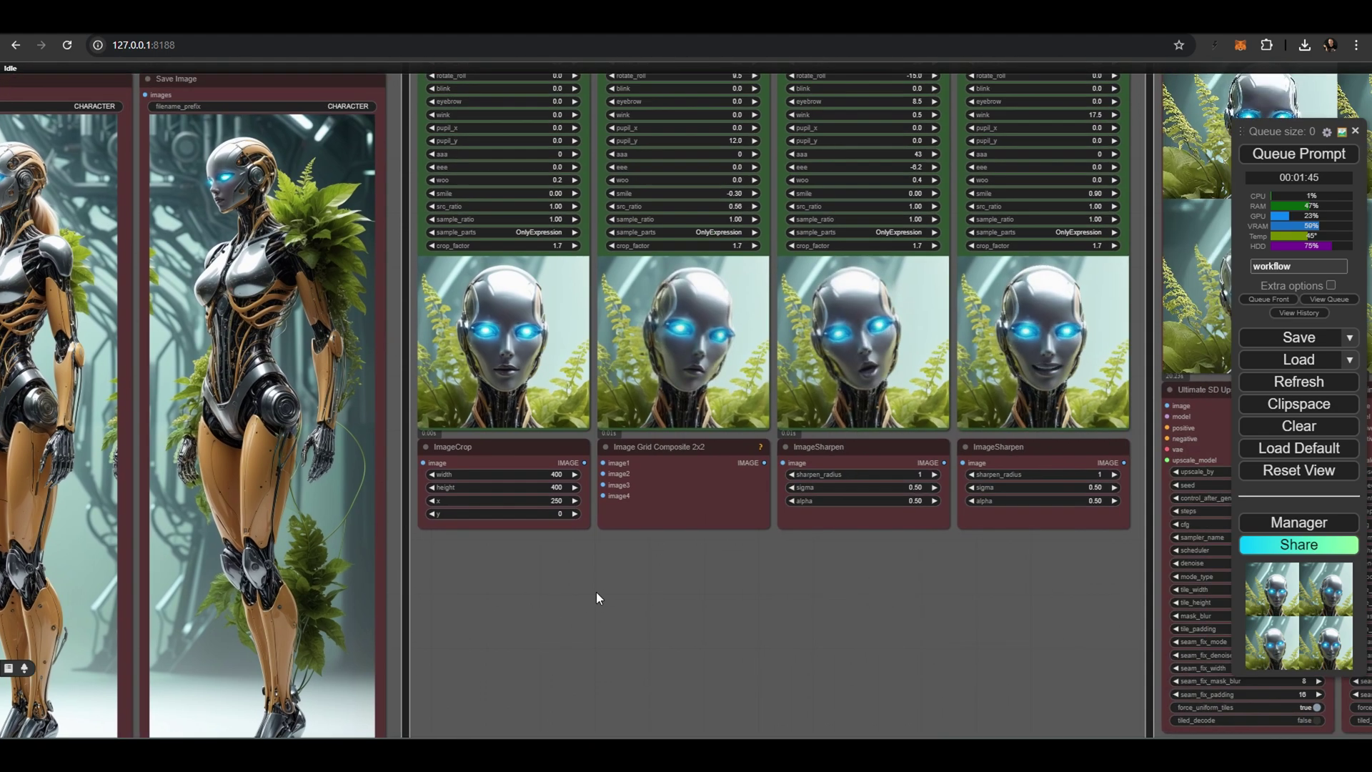
drag(882, 582, 742, 723)
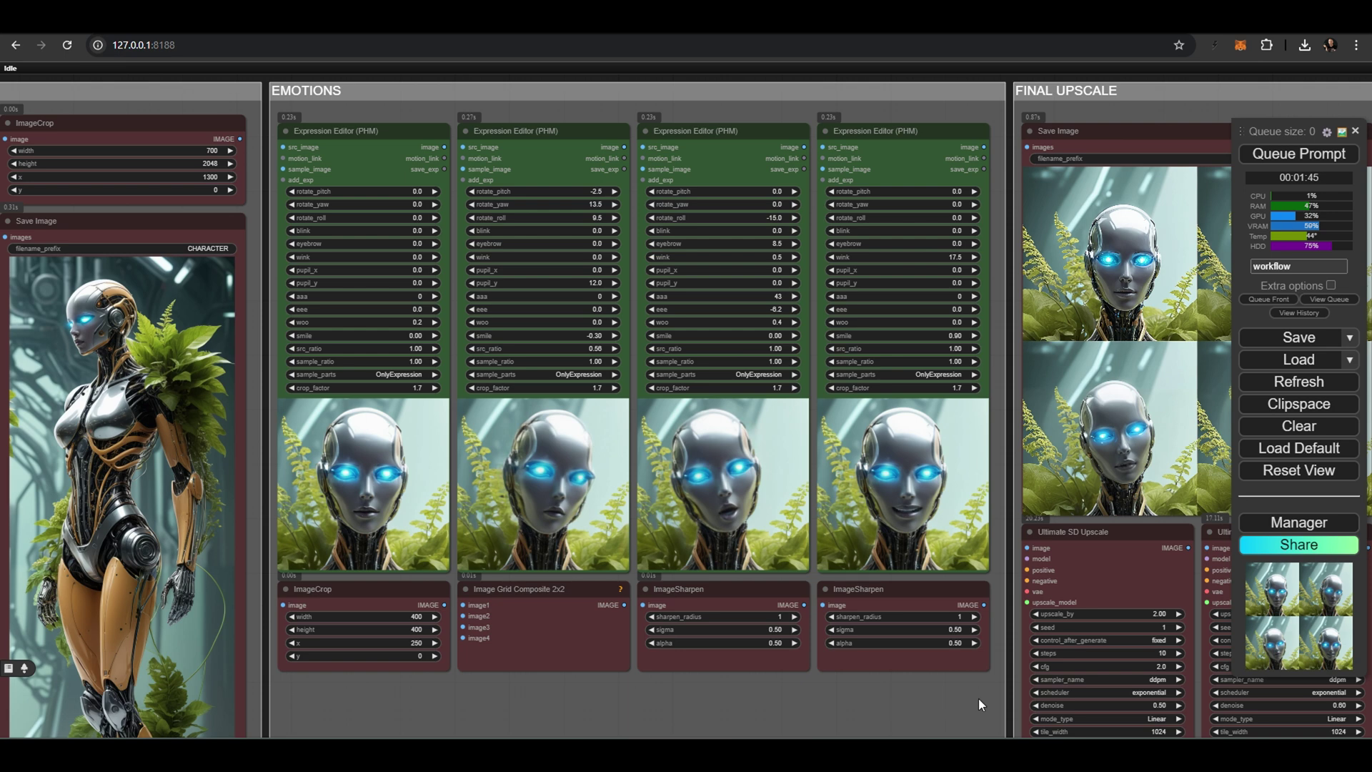
- Examine the cybernetic woman's upscaled expression grid and portrait in Final Upscale, then view the whole workflow
drag(985, 697, 414, 703)
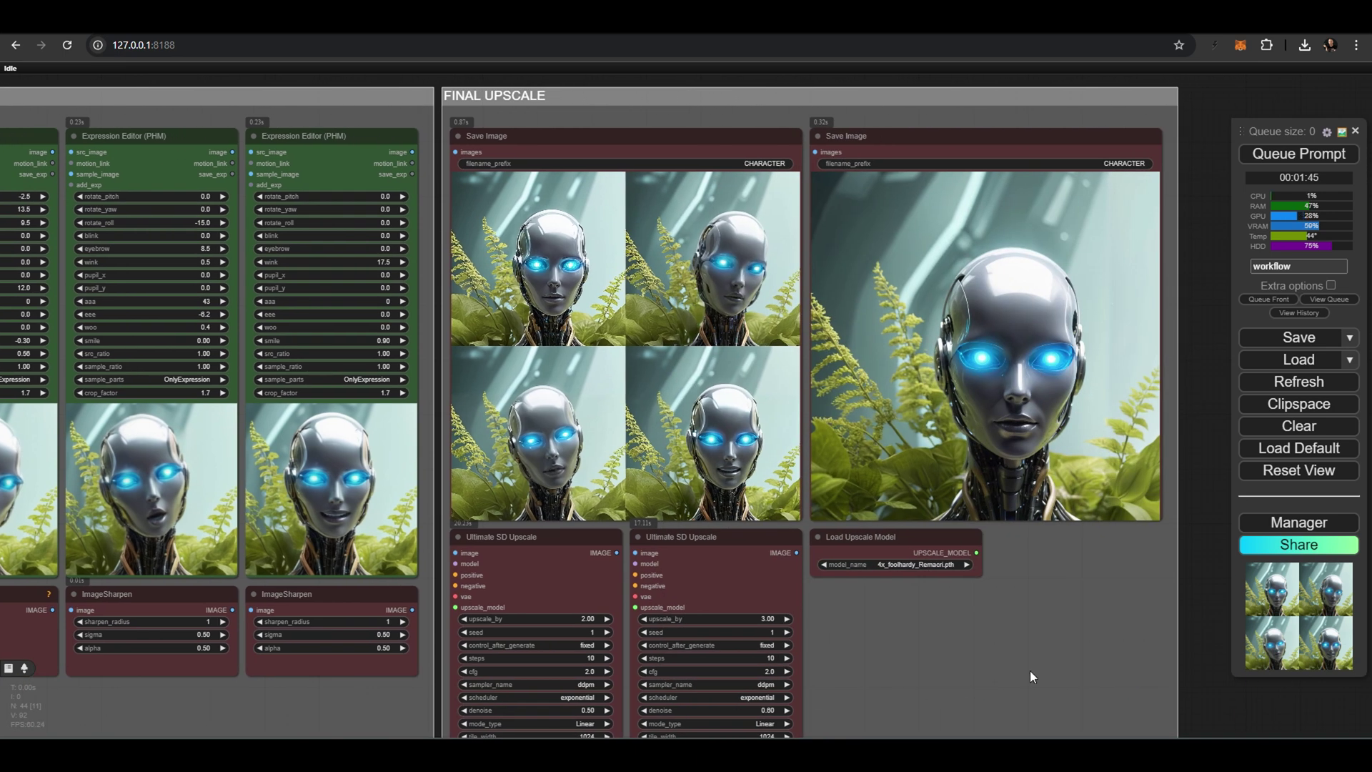
drag(1030, 670, 779, 700)
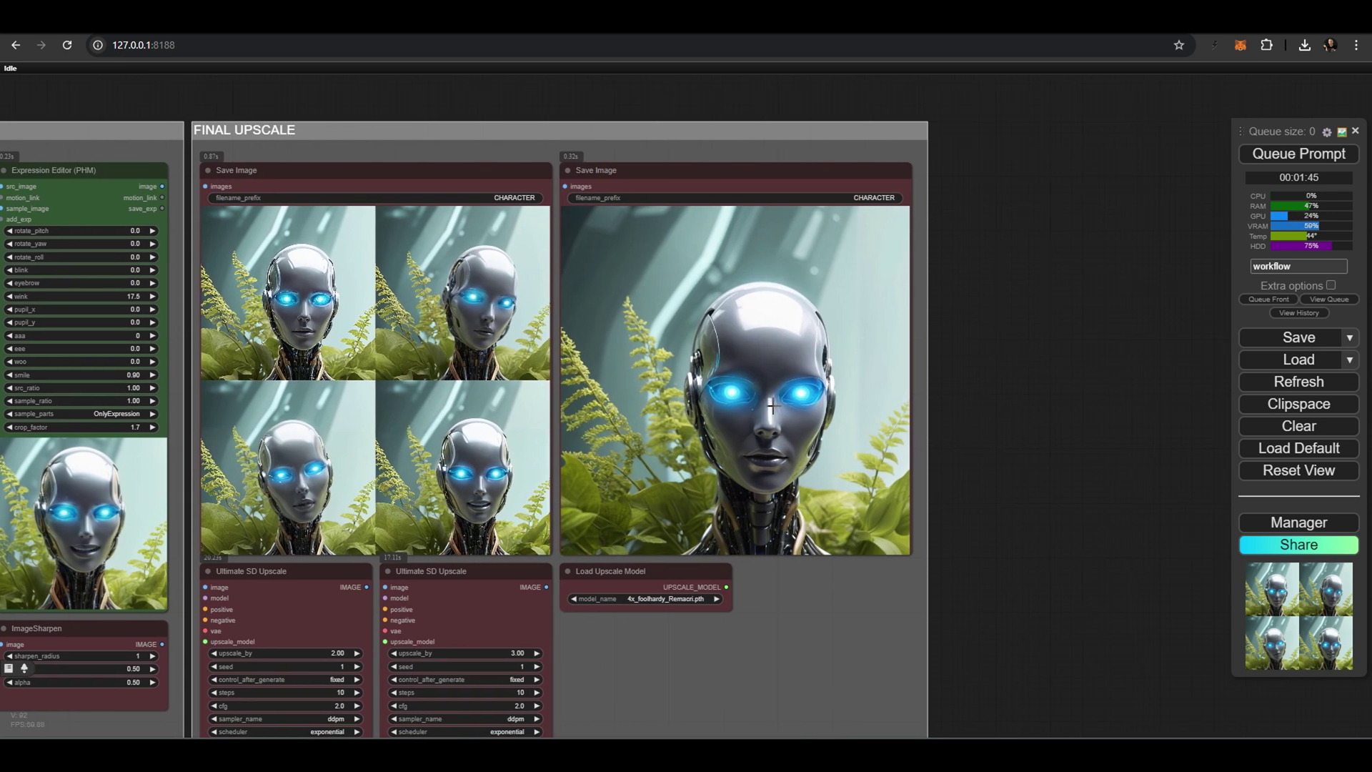
scroll(757, 396, up, 8)
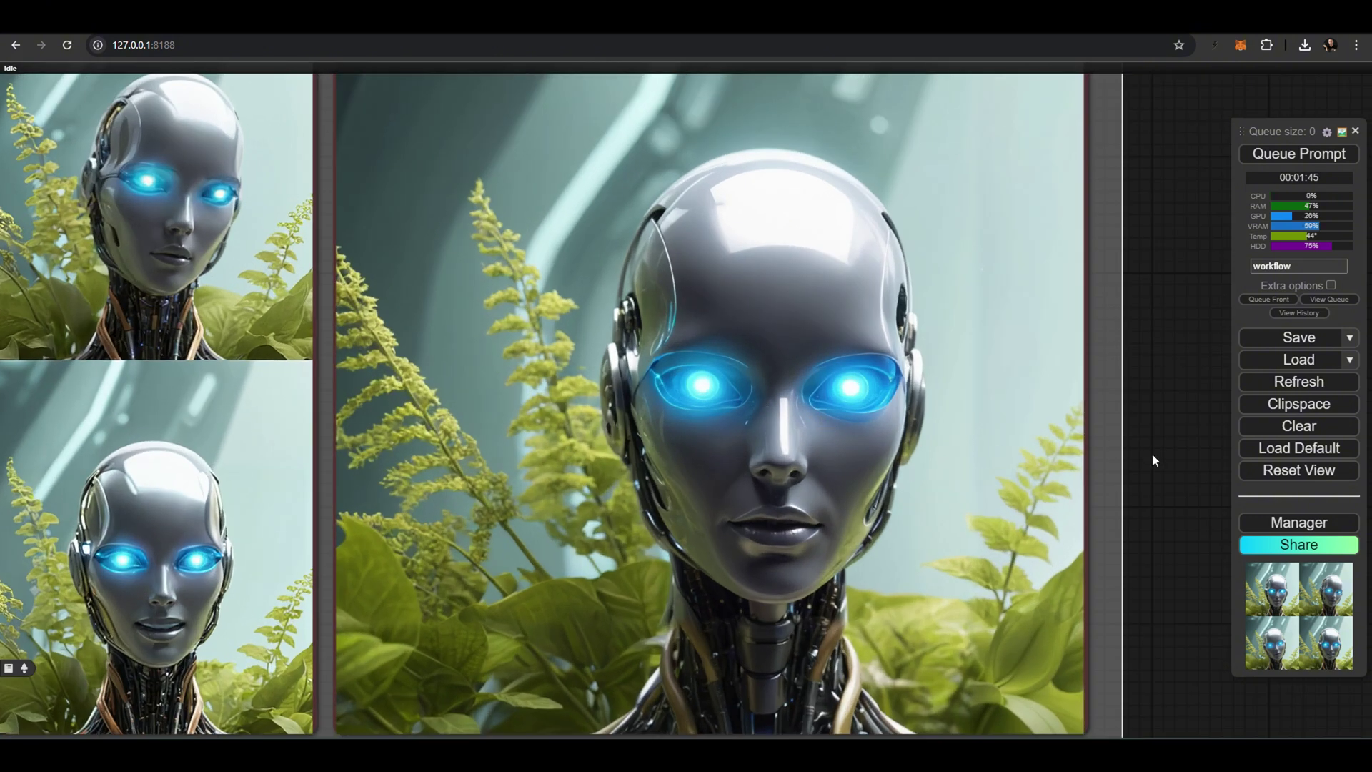
scroll(1152, 453, down, 3)
scroll(1177, 400, up, 1)
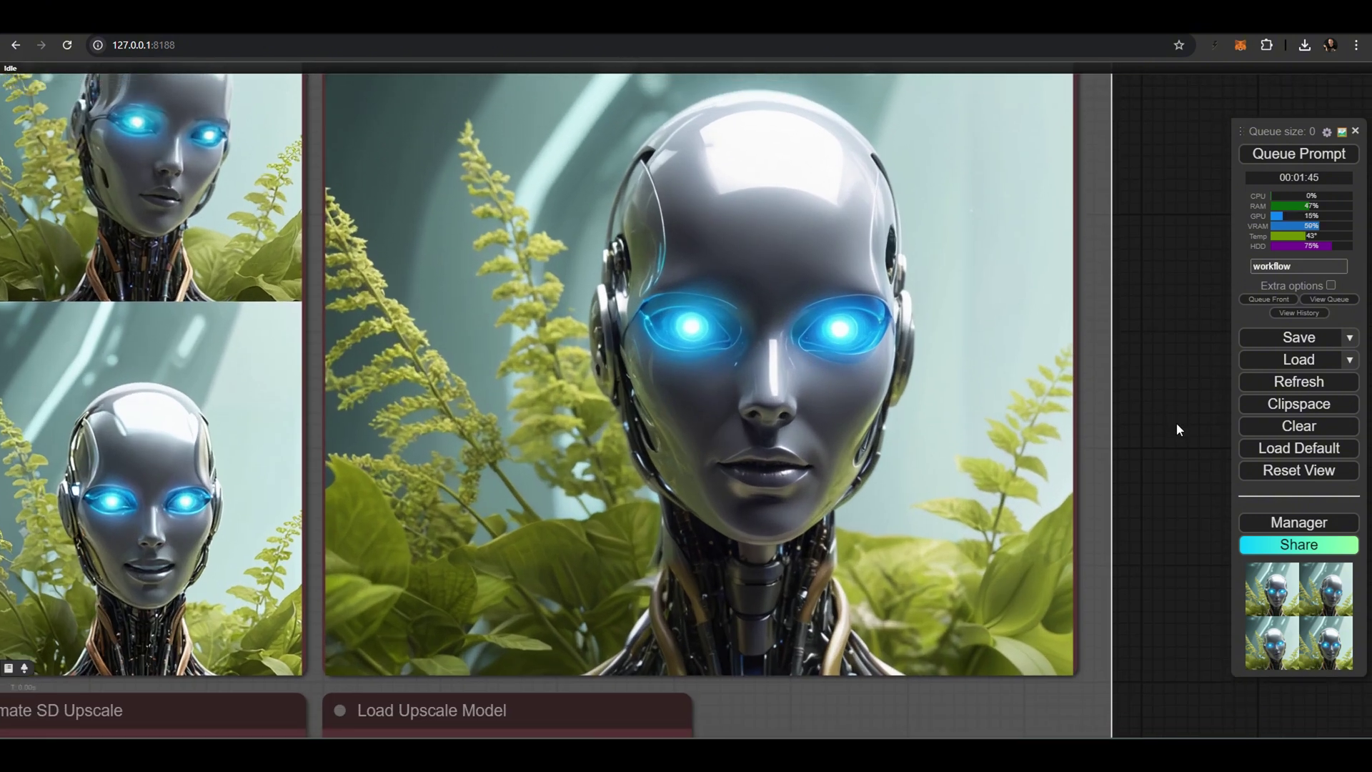
drag(1178, 429, 1178, 443)
scroll(1206, 379, down, 18)
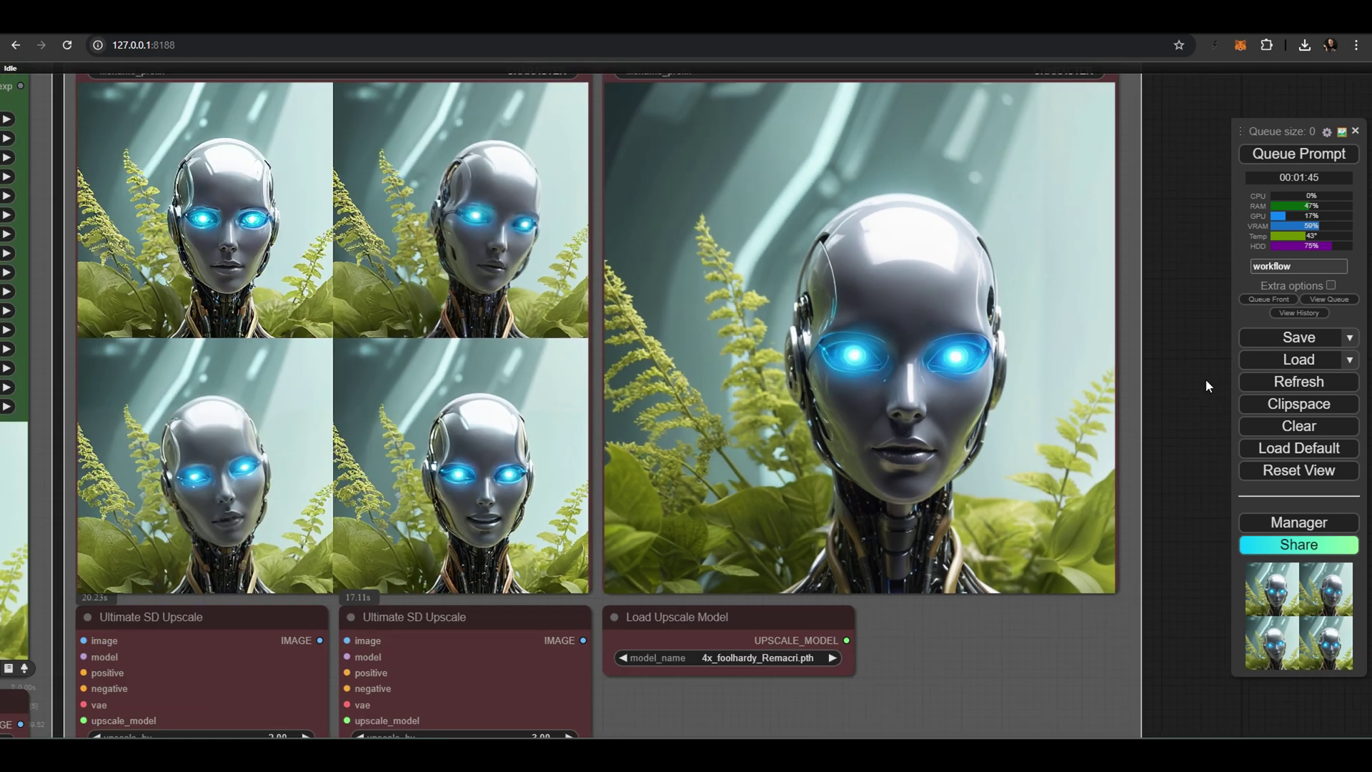
scroll(1197, 381, down, 1)
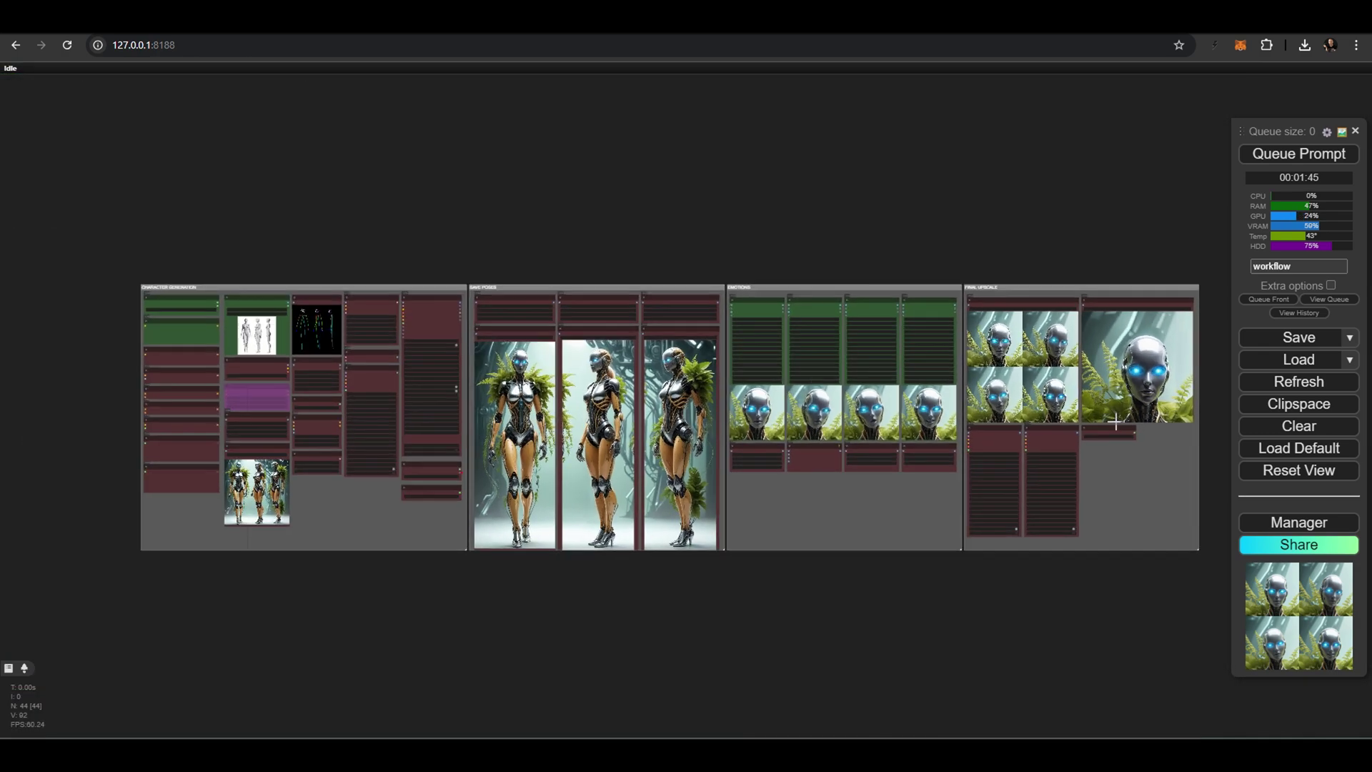
scroll(752, 554, up, 2)
scroll(624, 613, down, 1)
drag(623, 612, 623, 587)
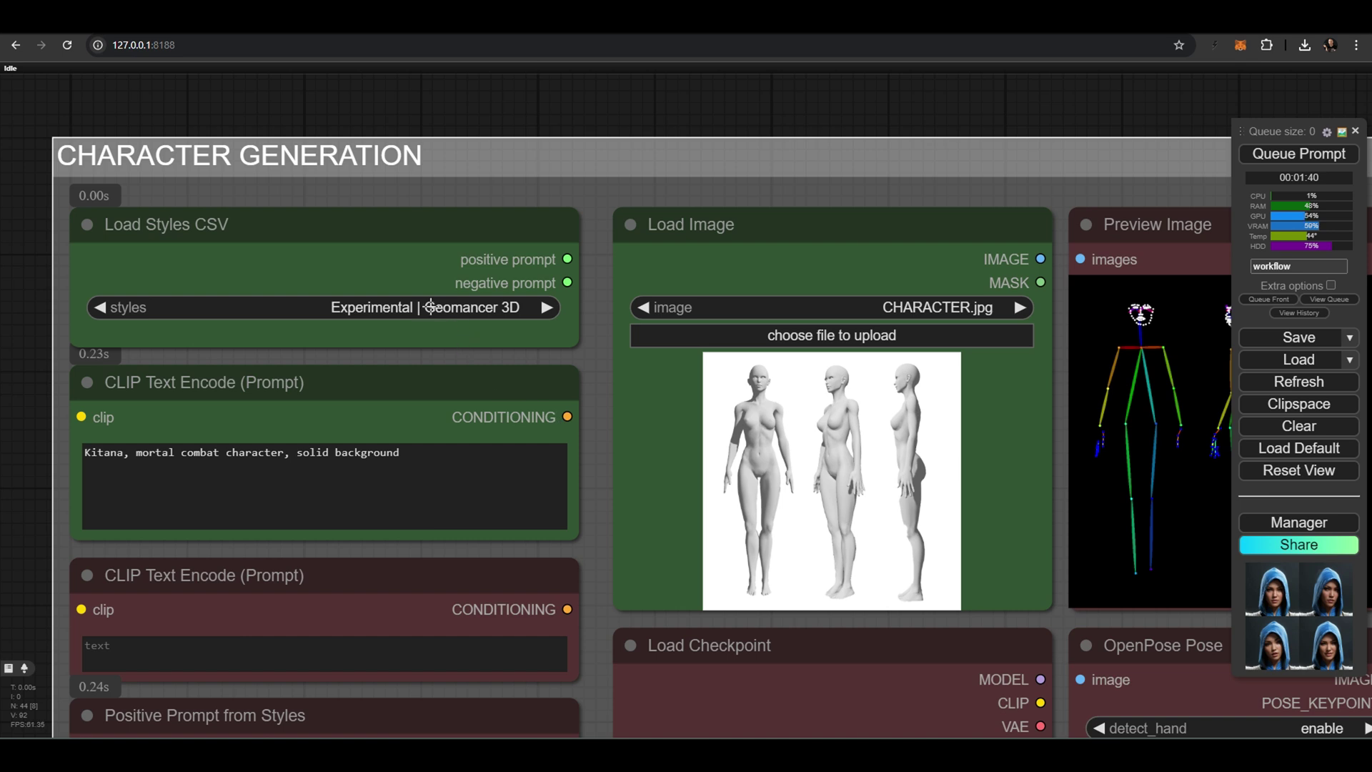
- Examine the prompt "Kitana, mortal combat character, solid background" and the generated three-view image in Character Generation
drag(404, 453, 79, 483)
click(73, 483)
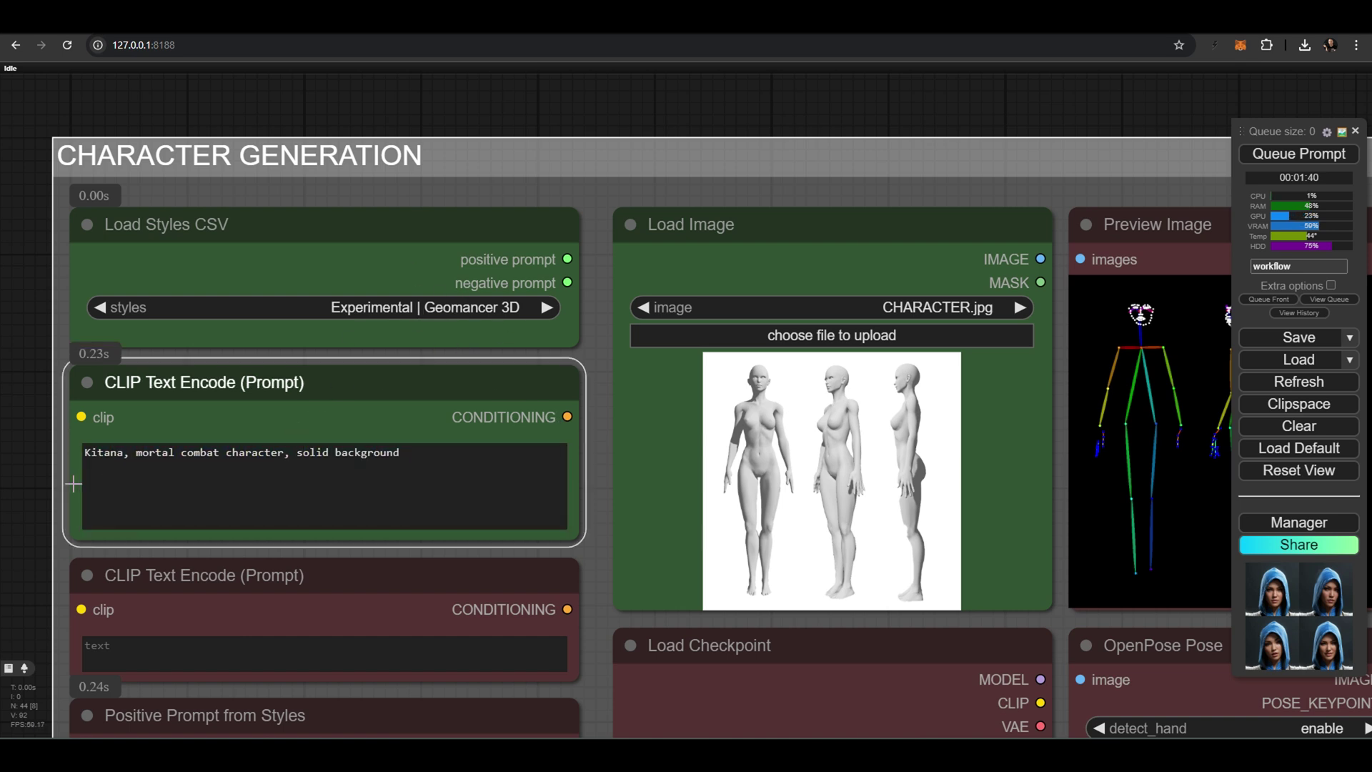
scroll(573, 453, down, 6)
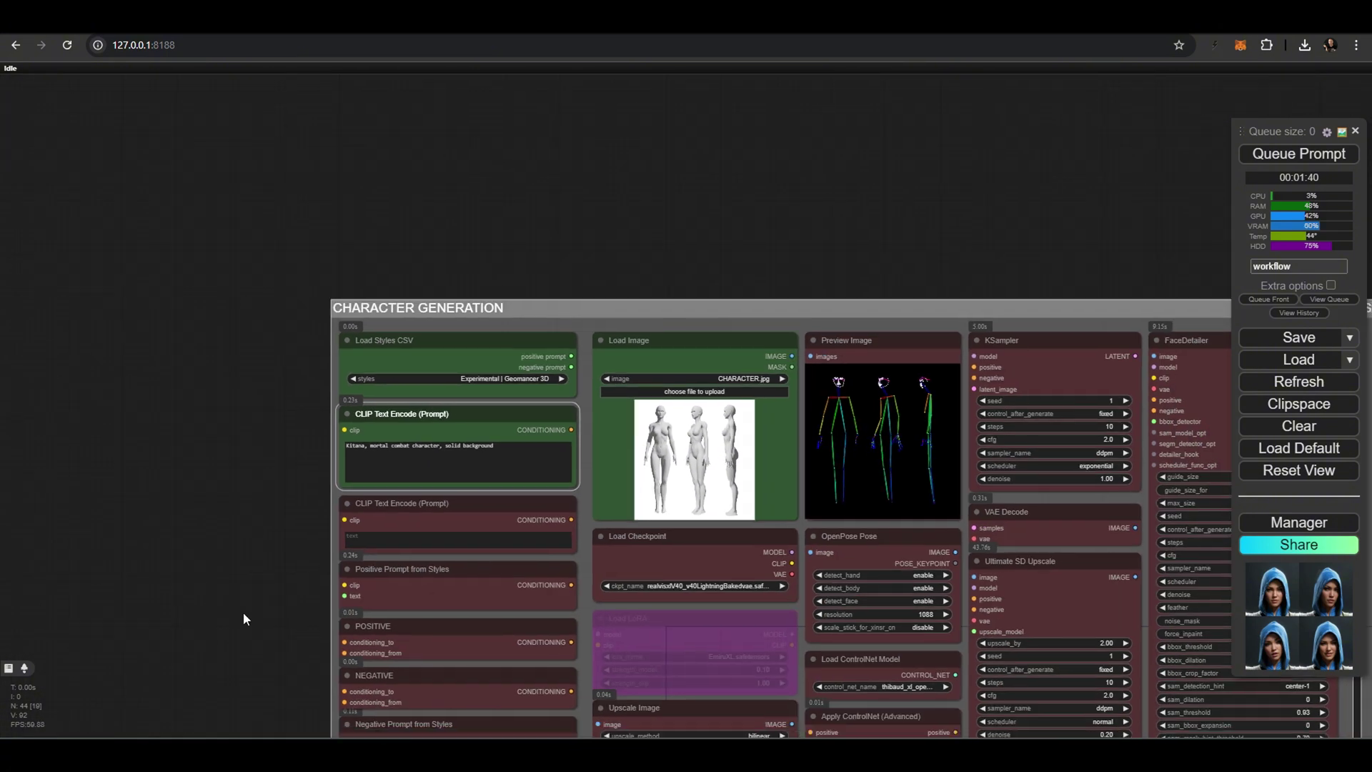
drag(243, 612, 119, 417)
scroll(601, 564, up, 10)
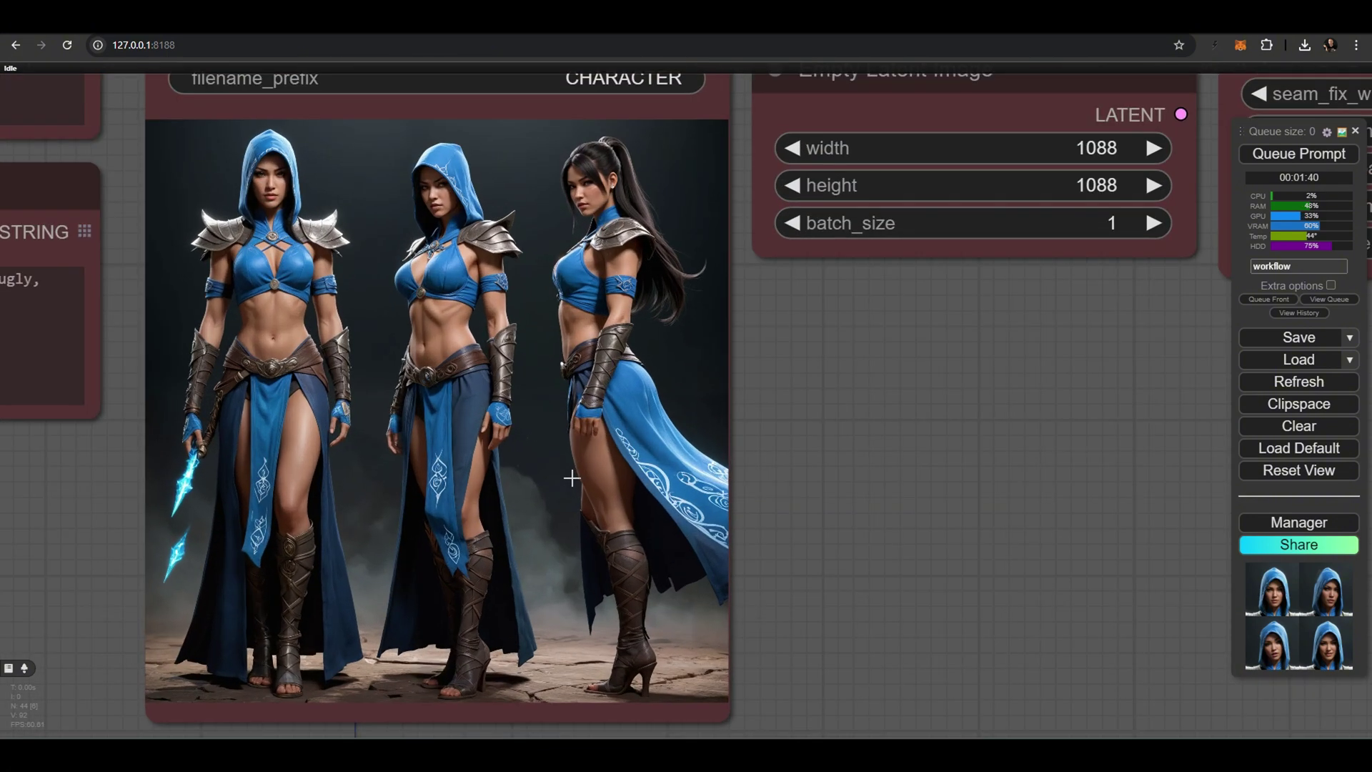
- Open the generated three-view Kitana image at full size, inspect it from heads to boots, and close it
drag(925, 368, 971, 403)
scroll(924, 359, up, 1)
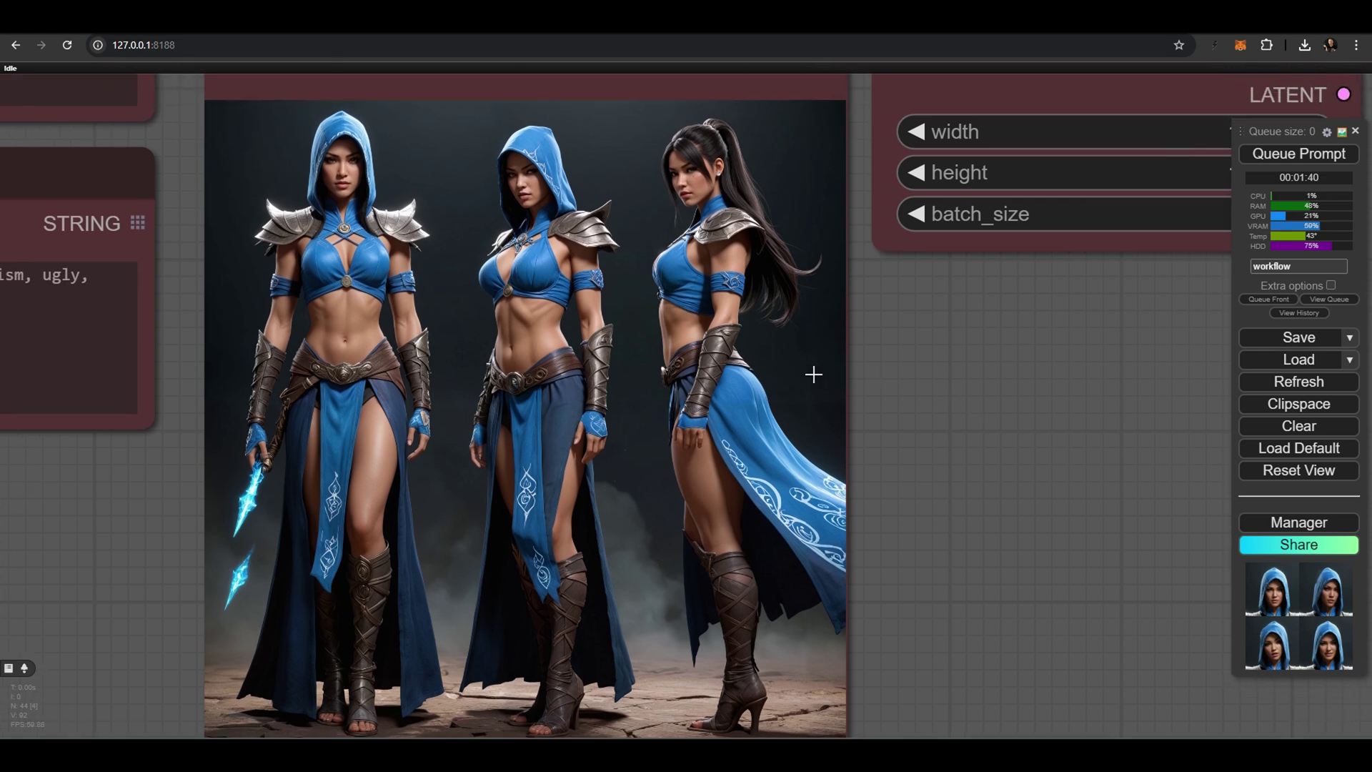
right_click(566, 428)
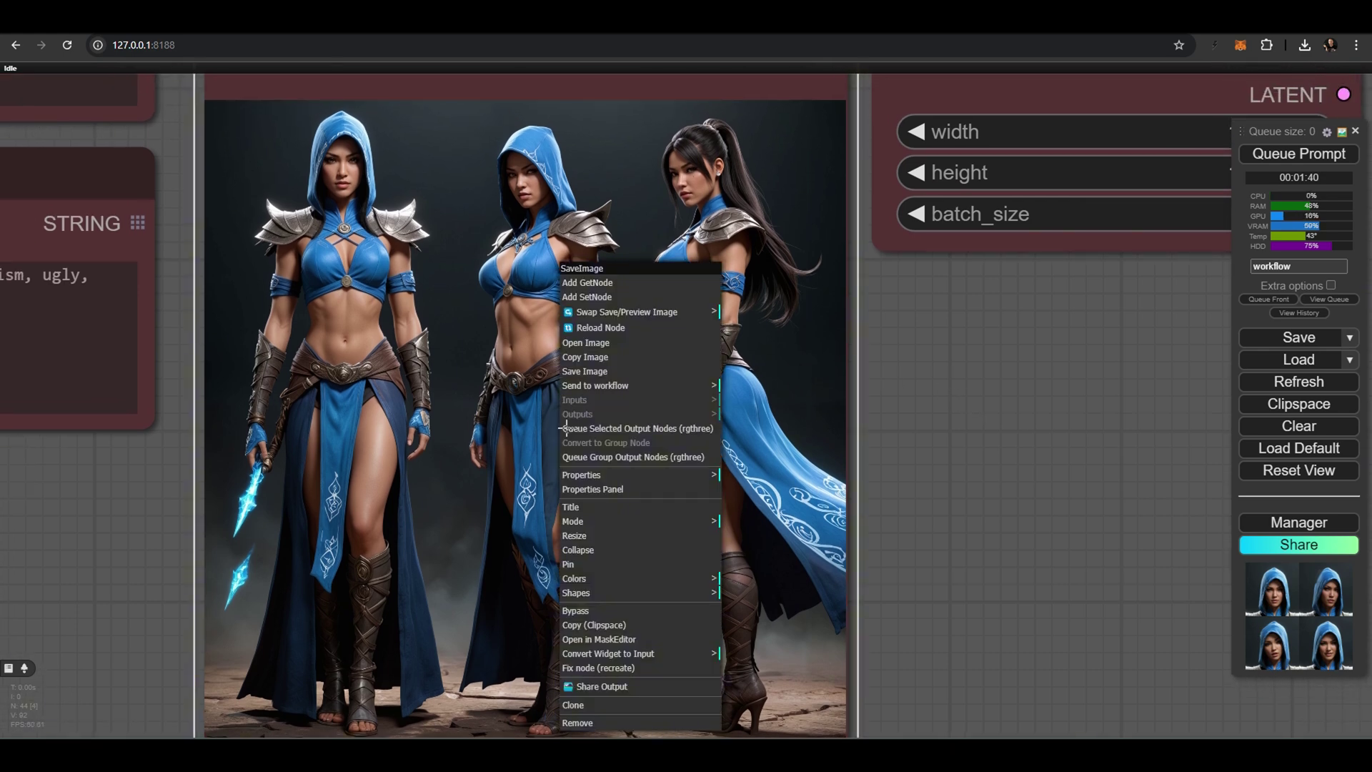
click(614, 345)
click(710, 153)
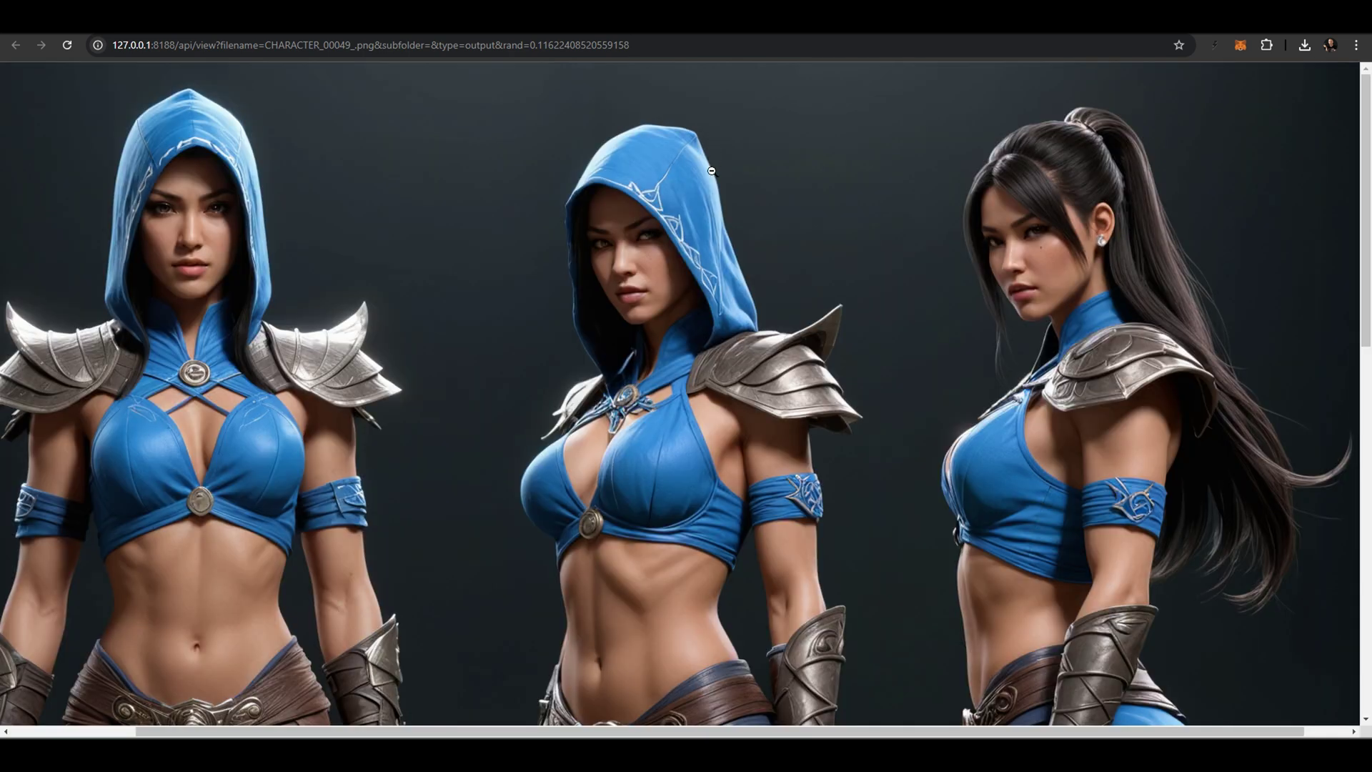
scroll(569, 254, down, 1)
scroll(551, 261, down, 3)
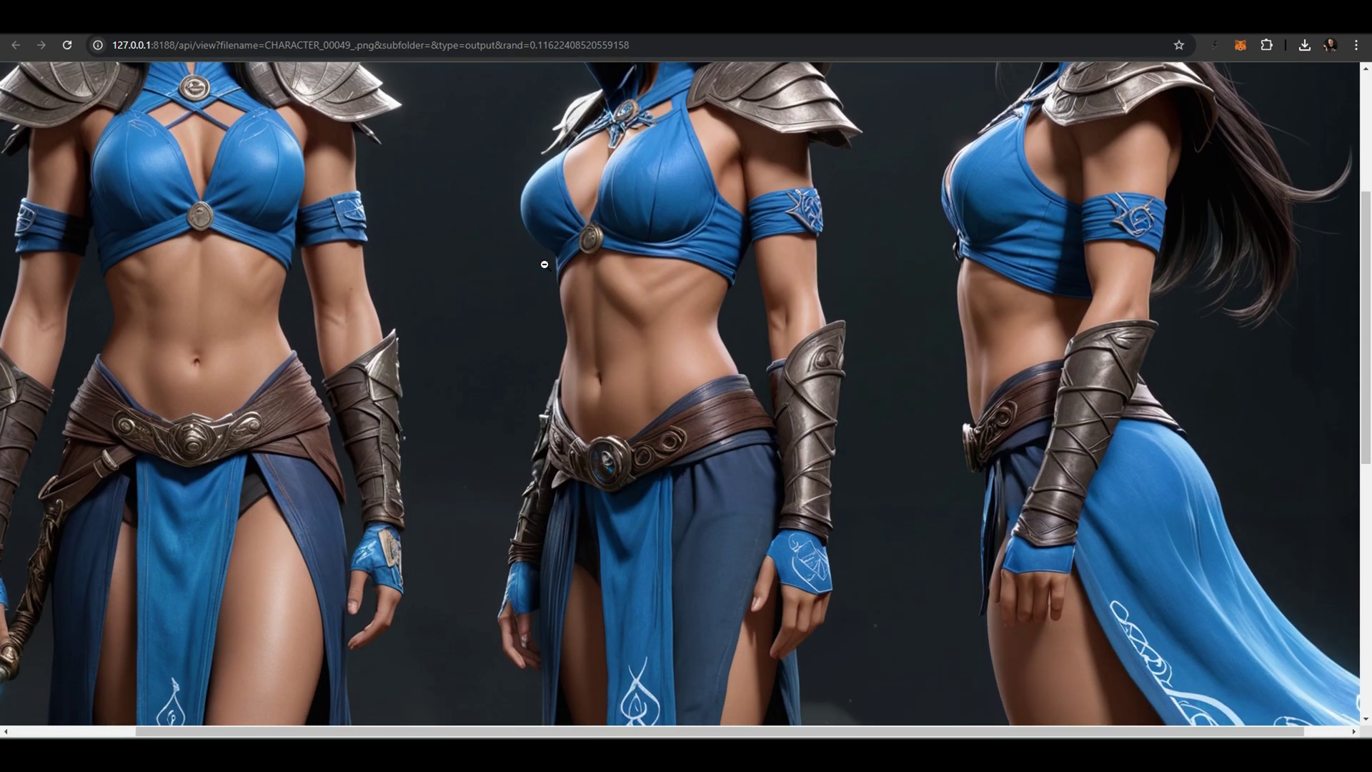
scroll(545, 264, down, 7)
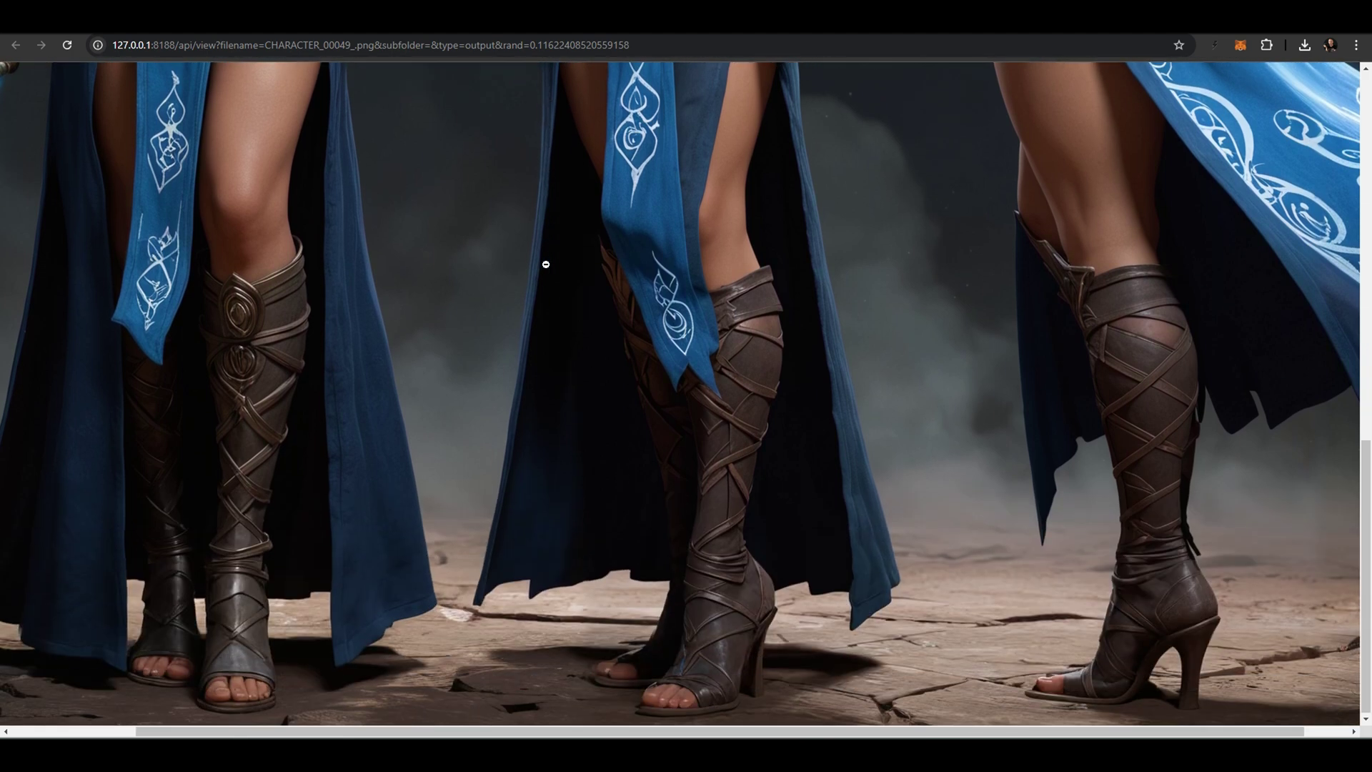
scroll(547, 265, up, 8)
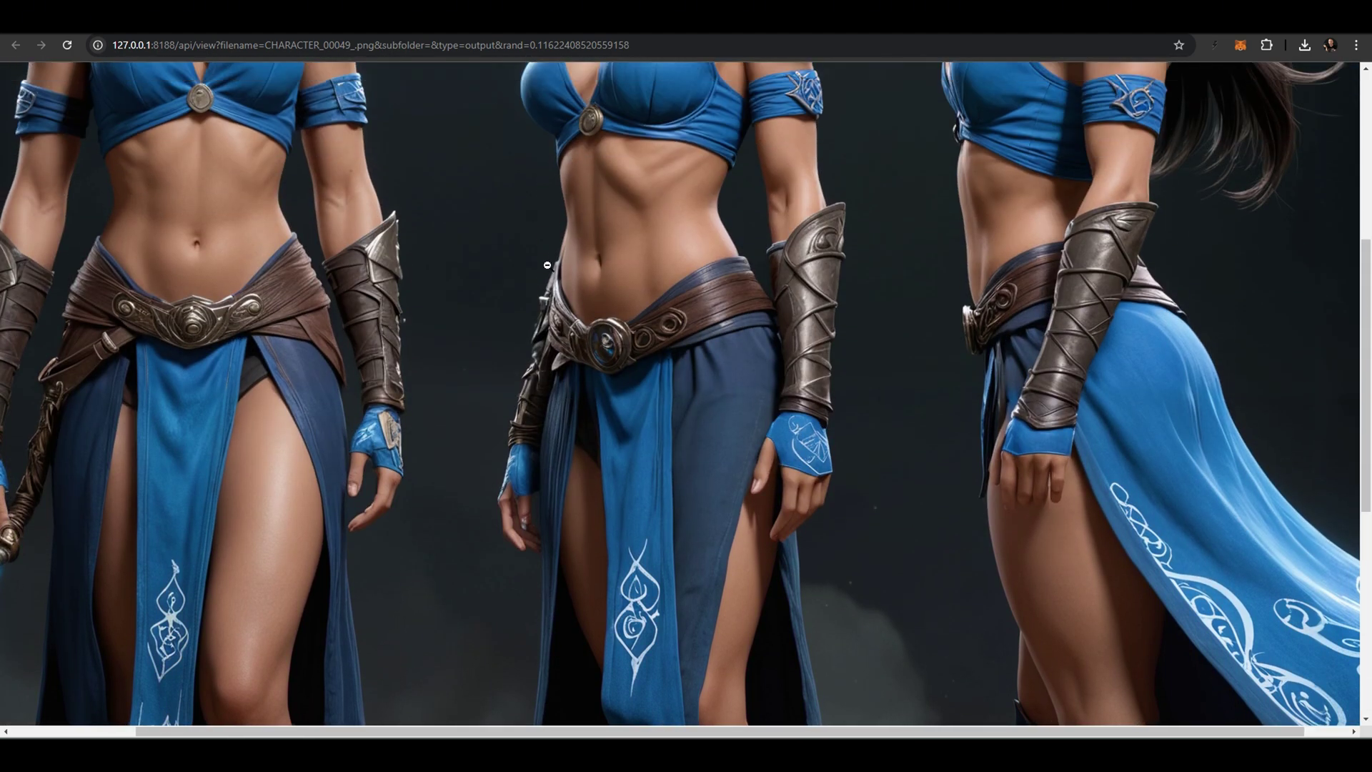
scroll(547, 266, up, 3)
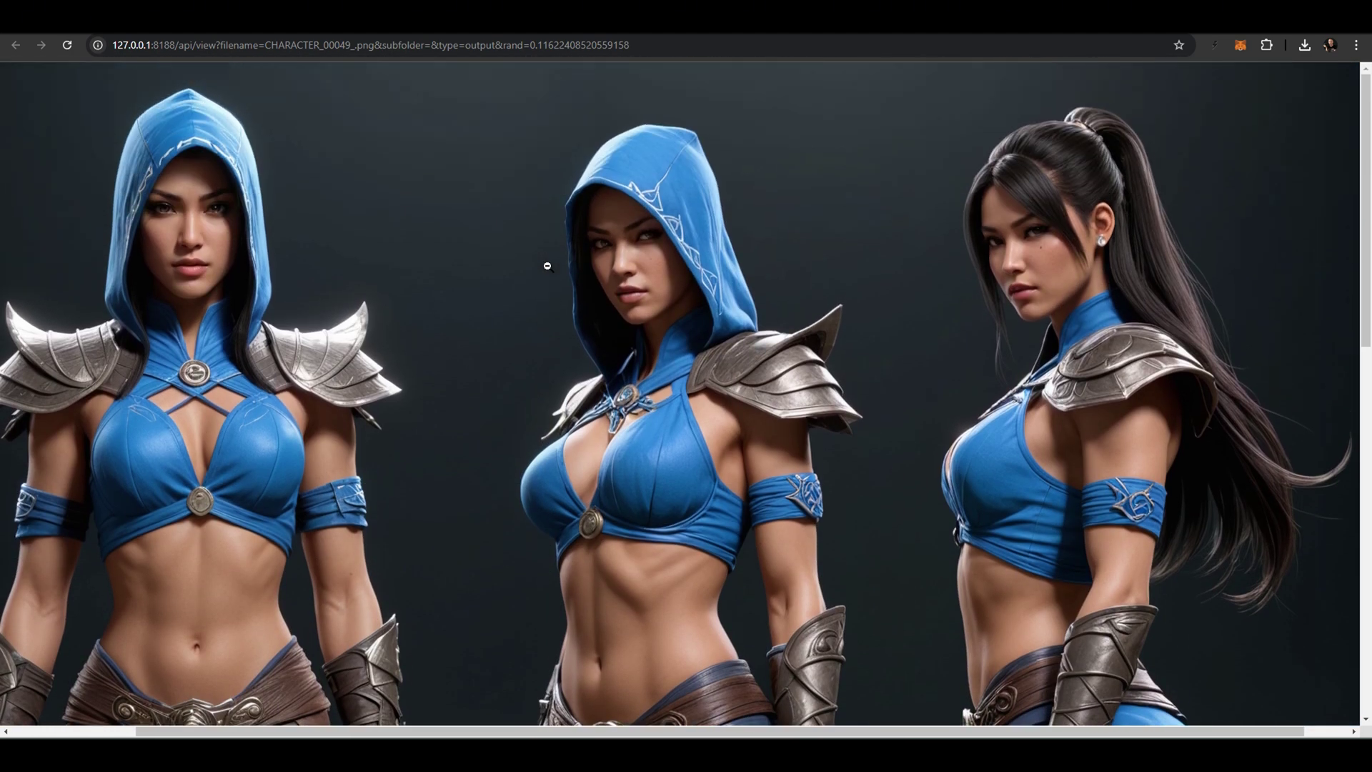
key(ctrl+w)
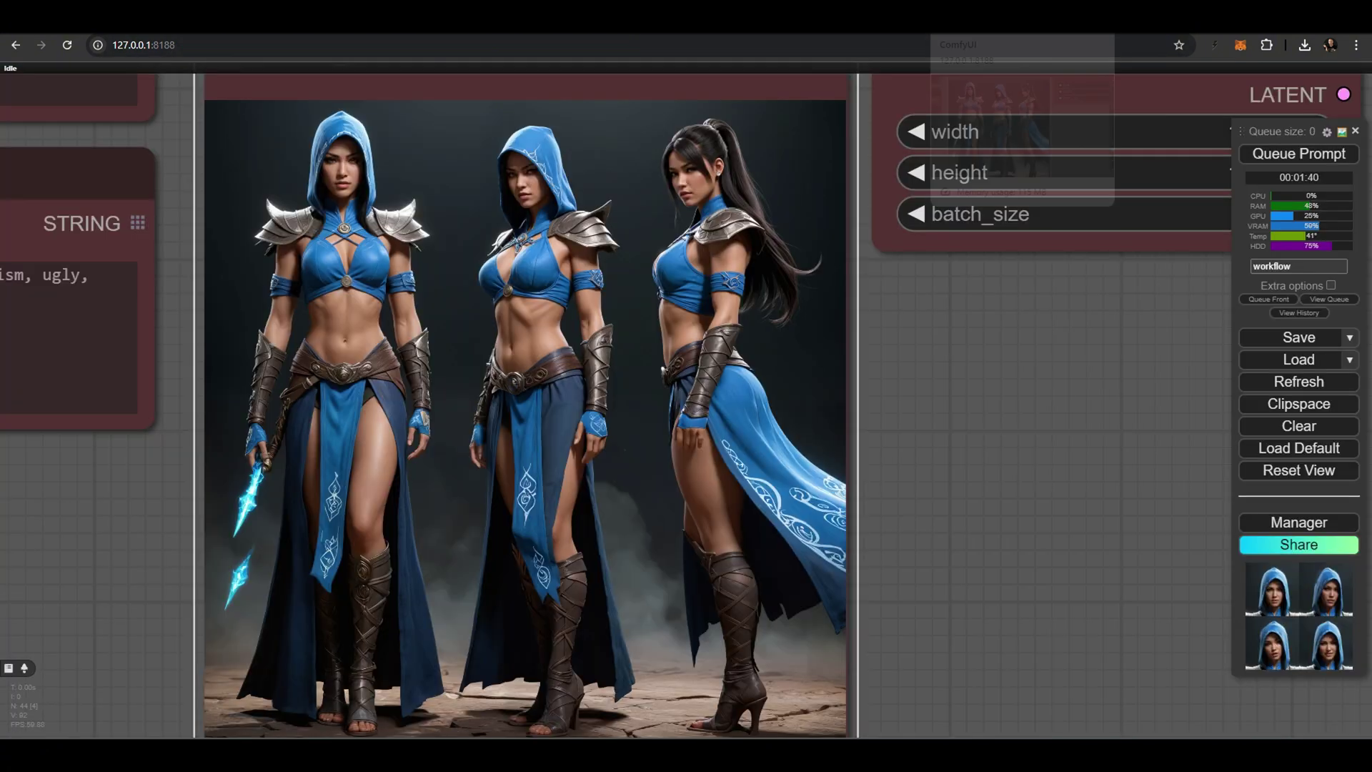
- Open the separate front-view pose image at full size, inspect it from hood to boots, and close it
scroll(1020, 358, down, 4)
drag(867, 365, 80, 486)
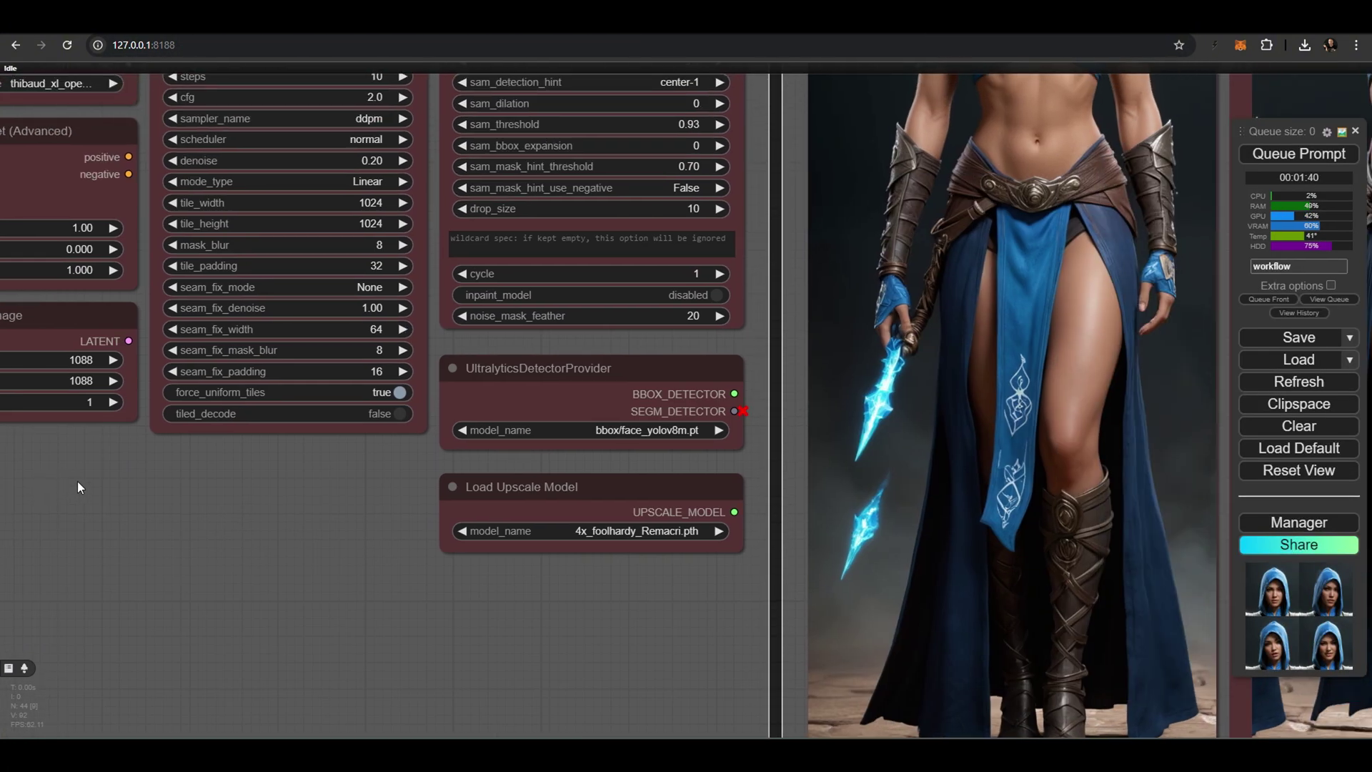
scroll(626, 422, down, 3)
drag(574, 598, 192, 705)
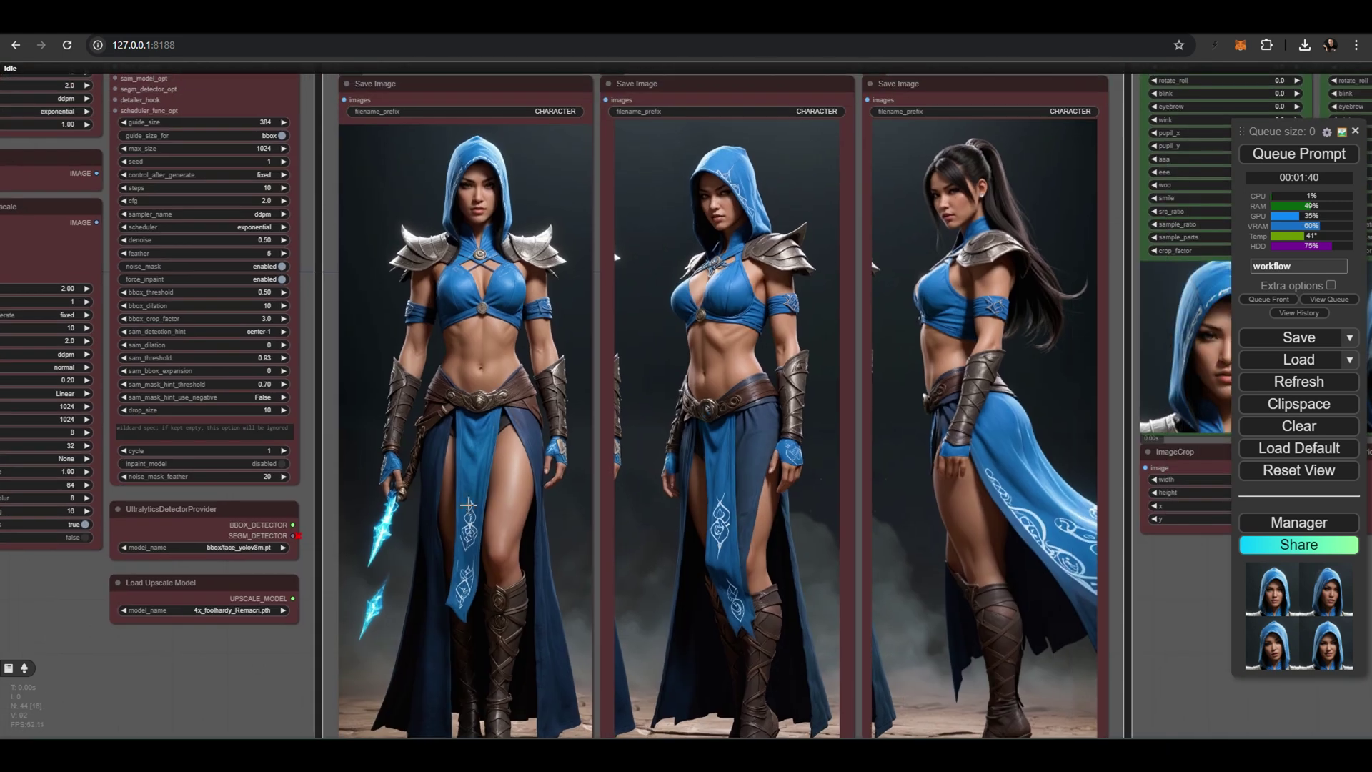
right_click(483, 221)
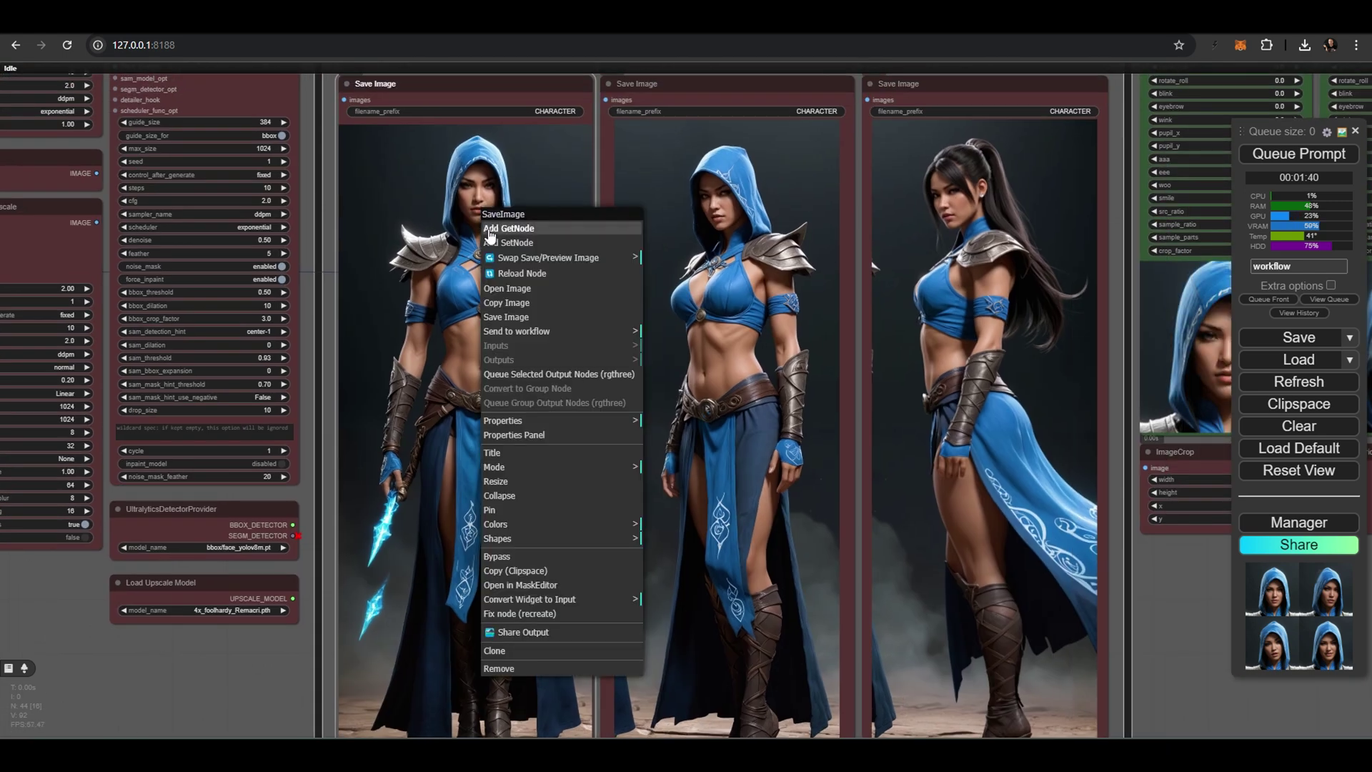
click(547, 289)
click(700, 144)
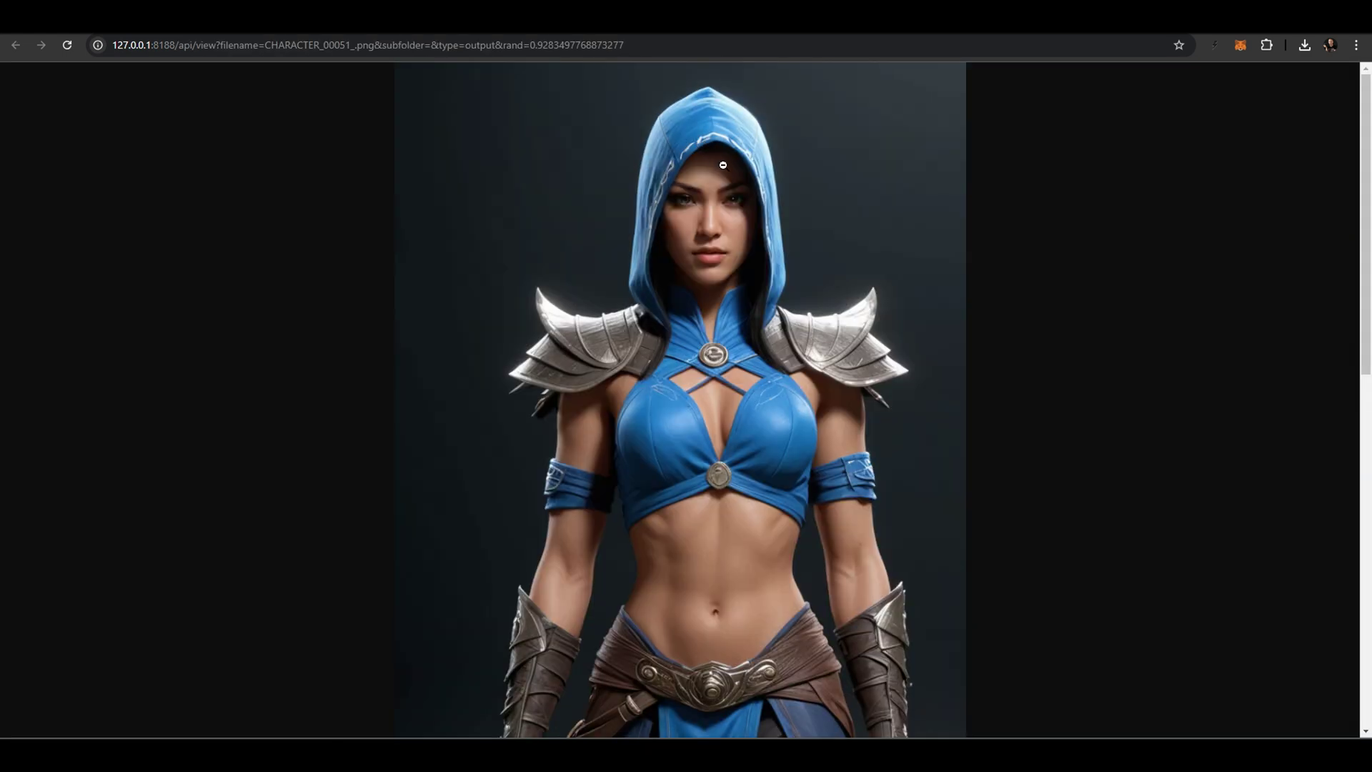
scroll(724, 165, down, 10)
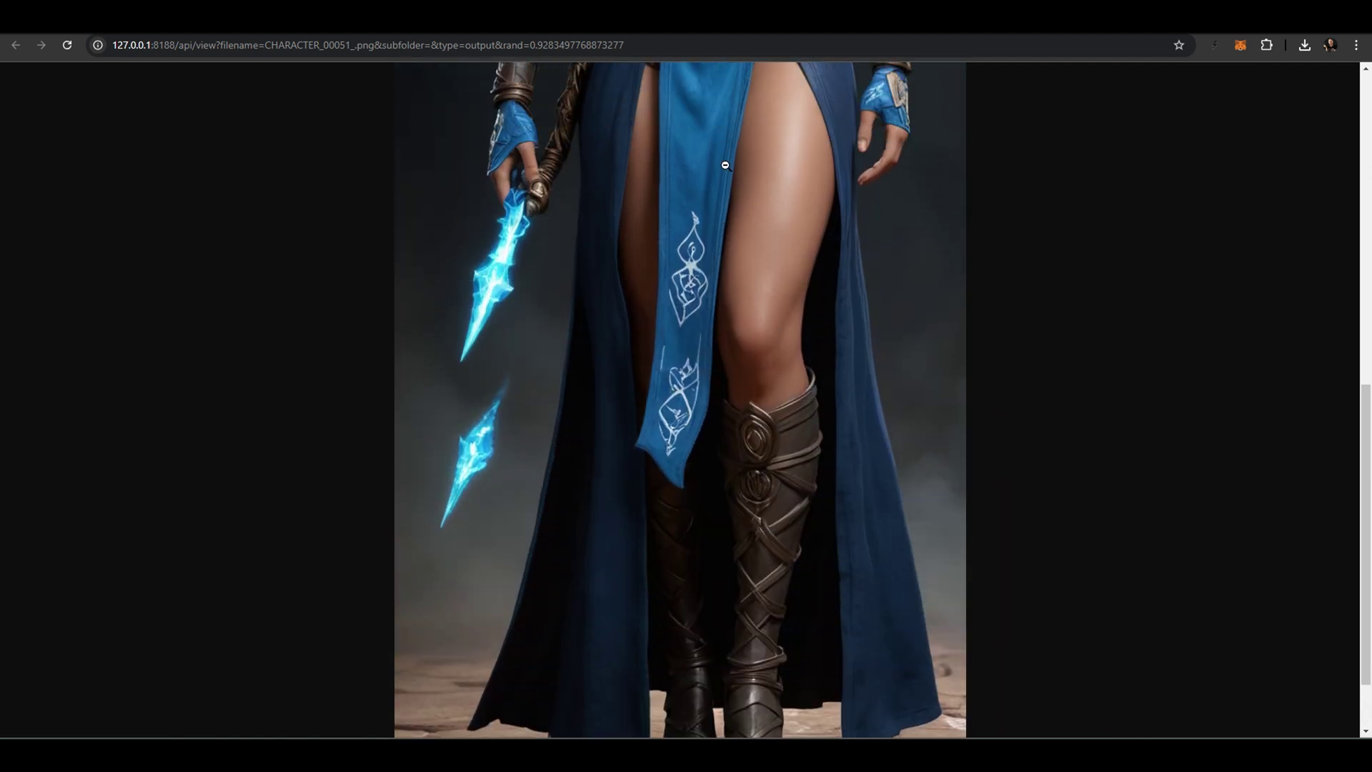
scroll(726, 165, up, 10)
key(ctrl+w)
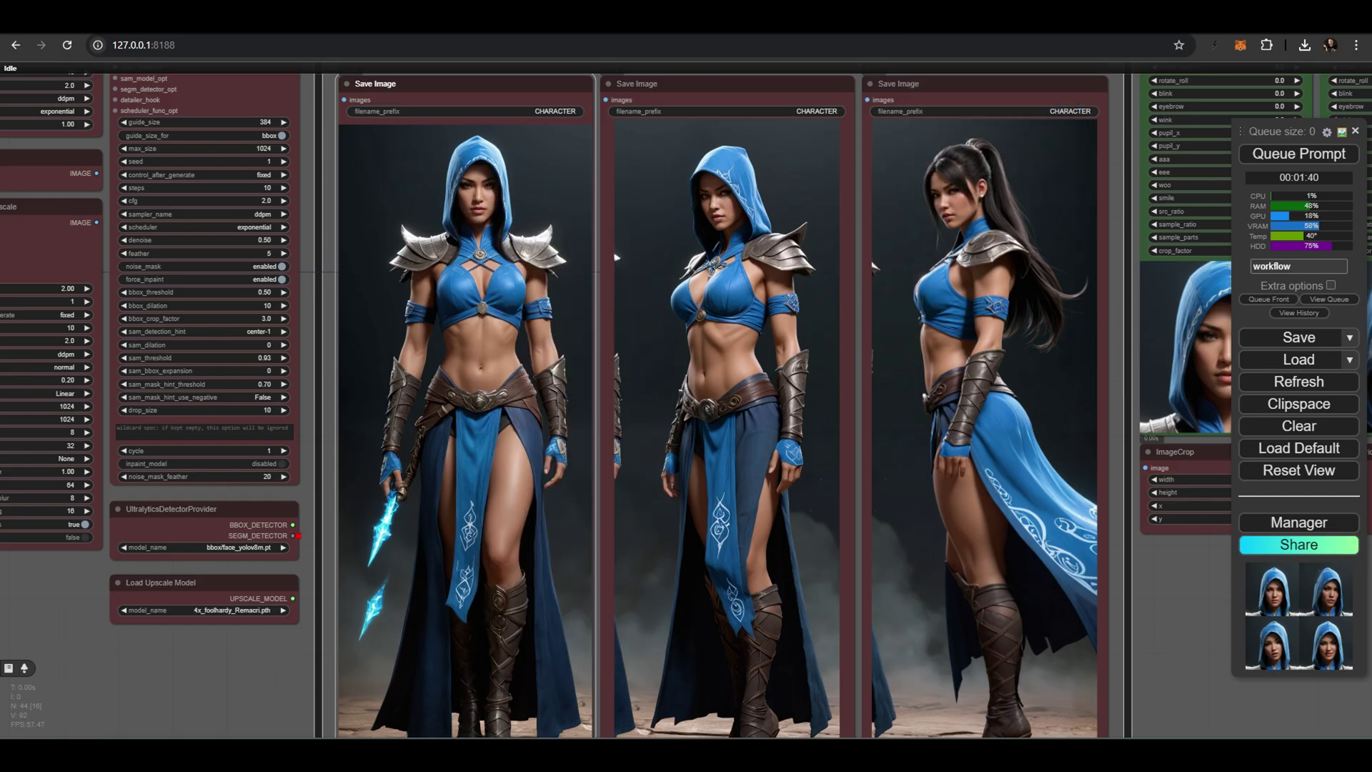
- Examine the Emotions faces and the Final Upscale grid, inspect the upscaled hooded portrait at full size, and return to the workflow
scroll(863, 194, down, 5)
drag(1122, 458, 511, 507)
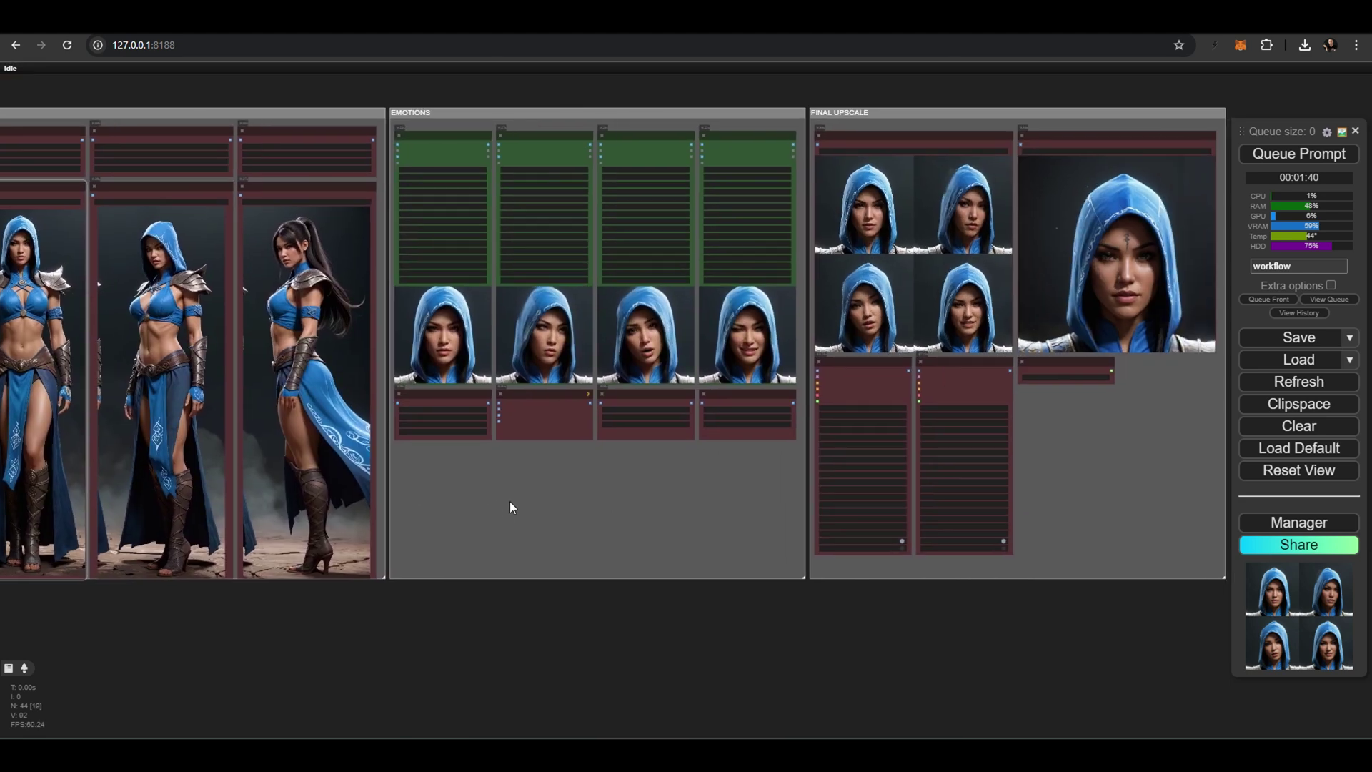
drag(757, 470, 542, 544)
scroll(698, 316, up, 5)
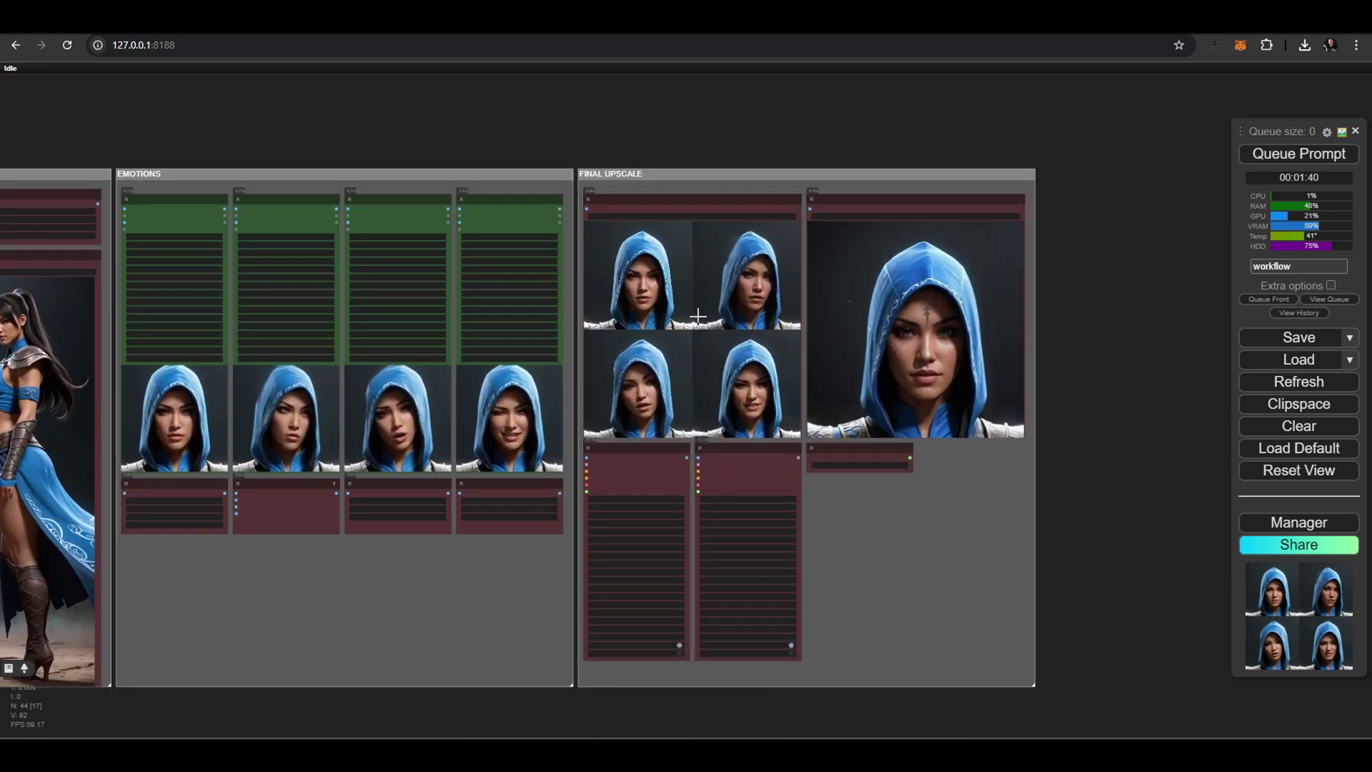
right_click(1017, 334)
click(1022, 346)
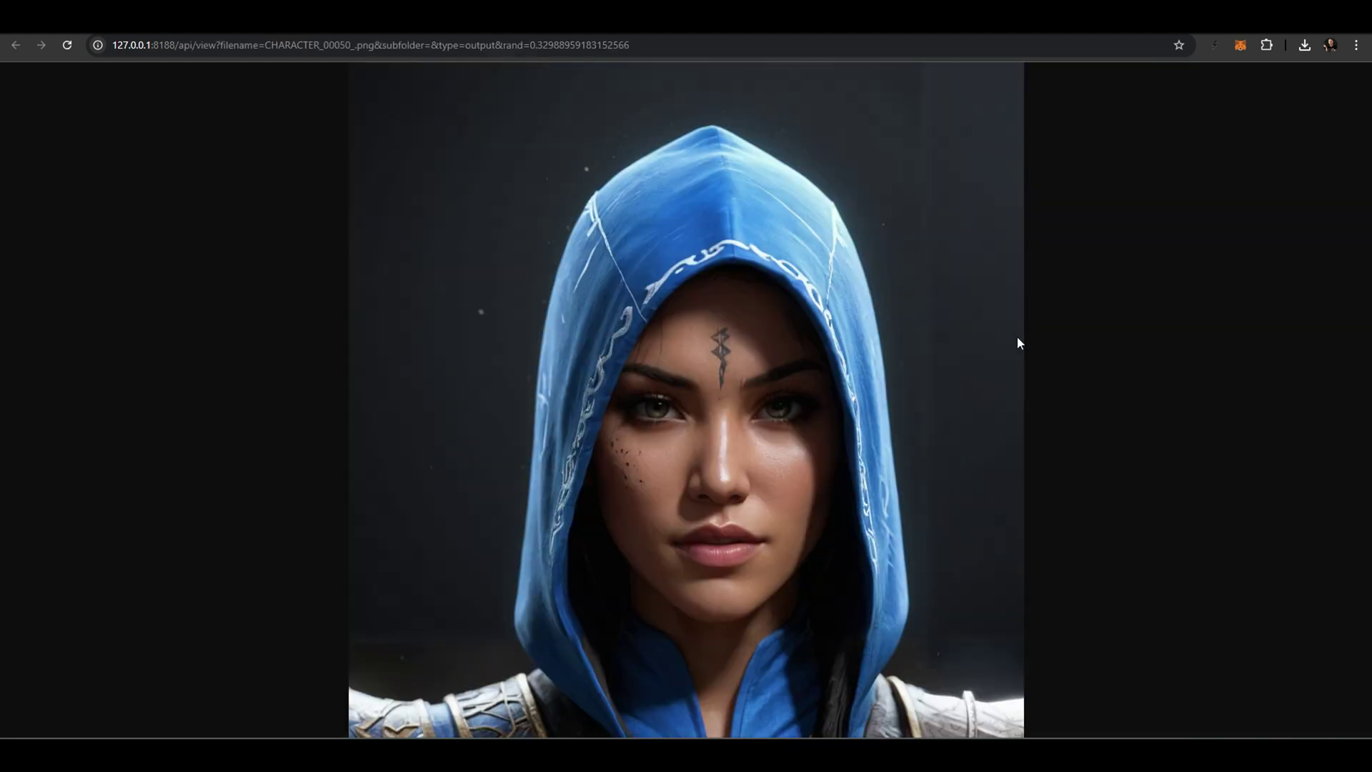
click(772, 301)
scroll(774, 300, down, 3)
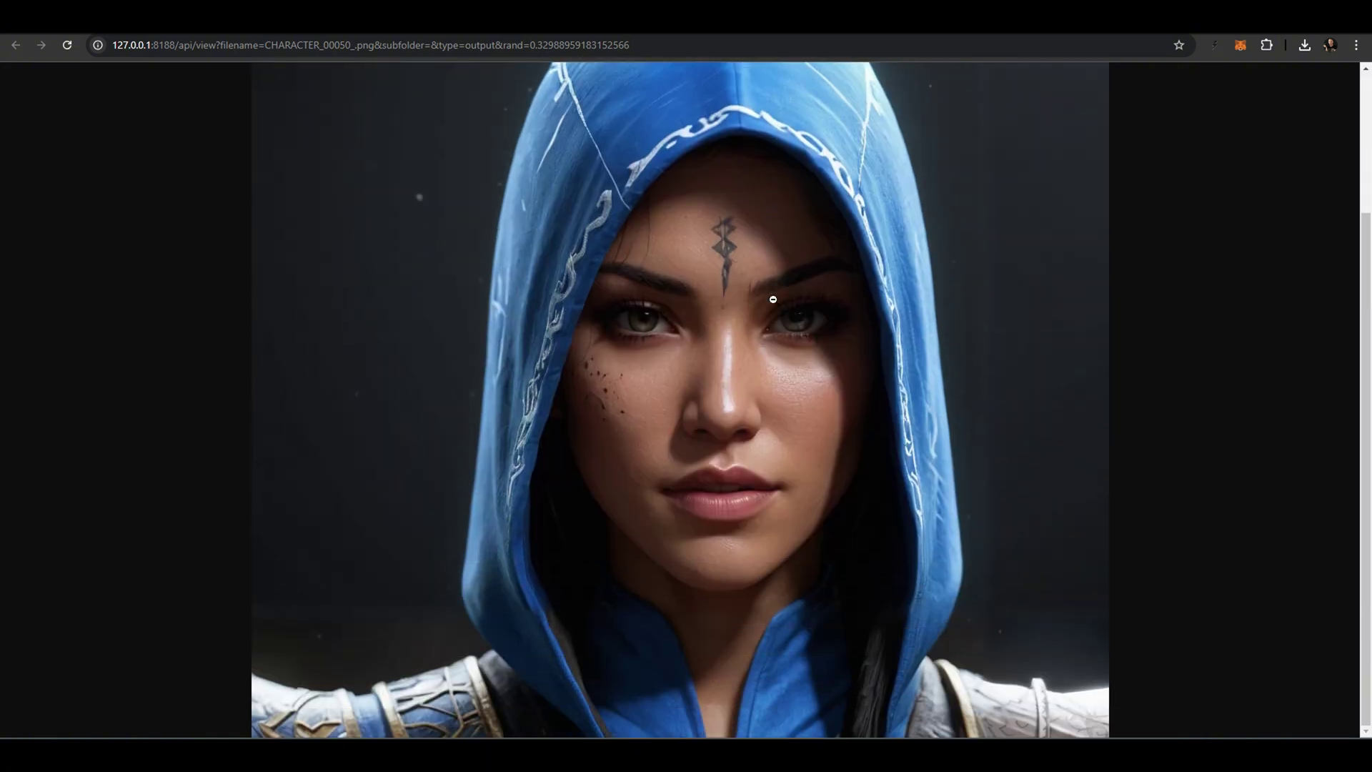
scroll(774, 299, up, 3)
scroll(785, 288, down, 3)
key(ctrl+w)
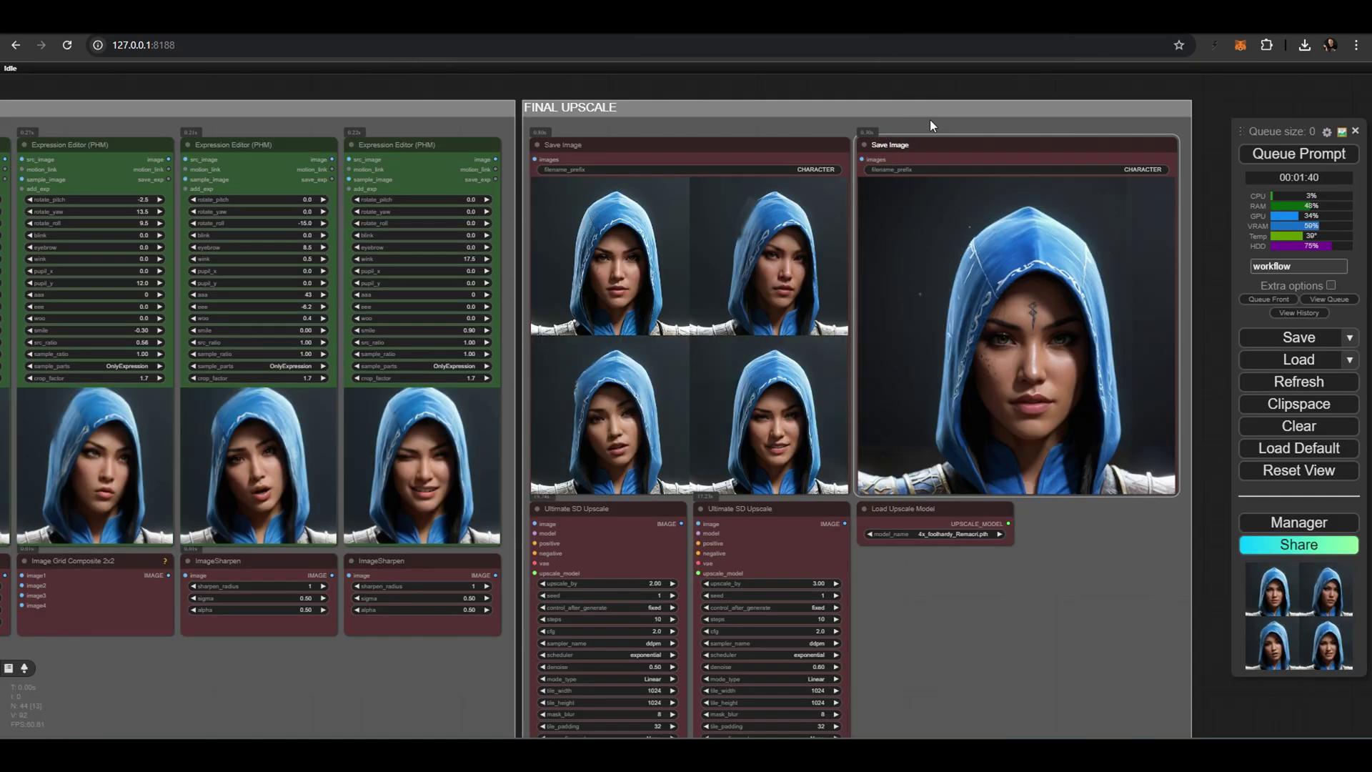
scroll(929, 121, down, 10)
drag(796, 118, 824, 223)
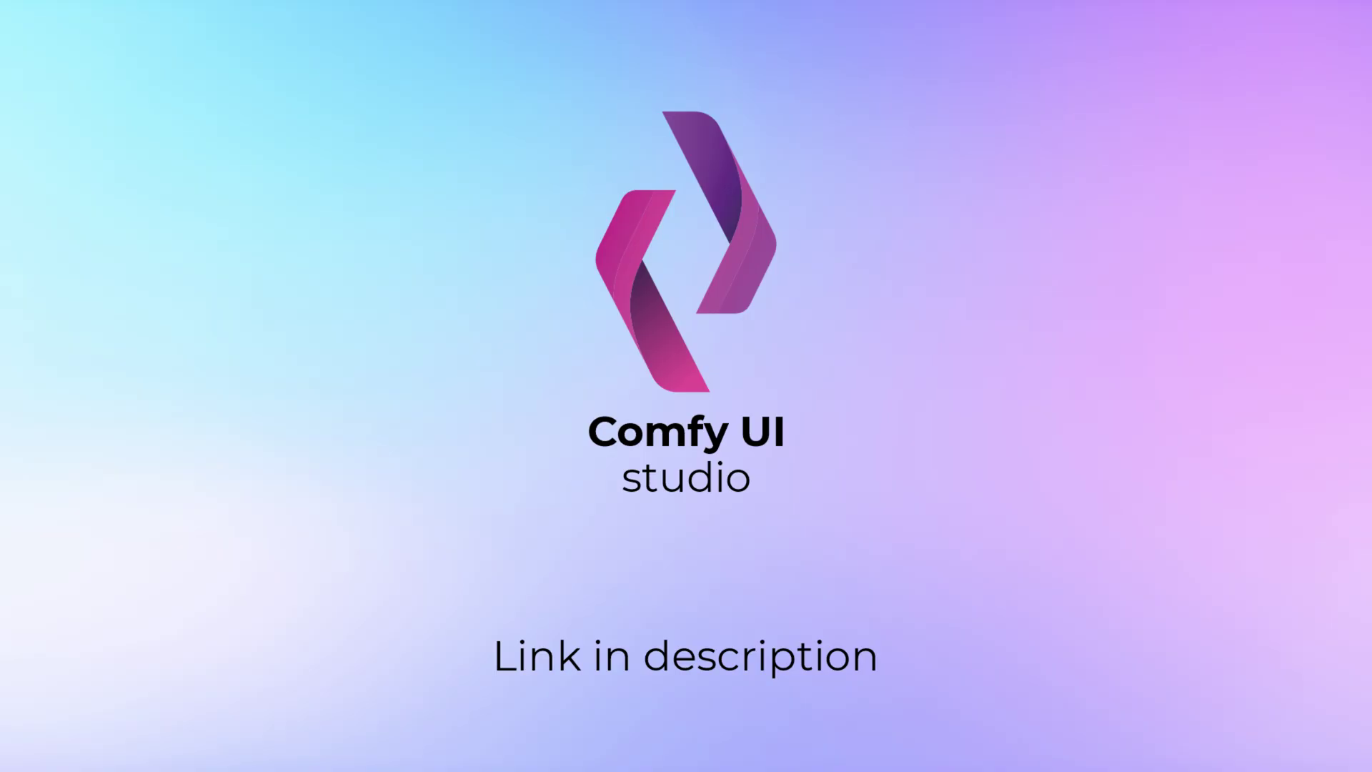